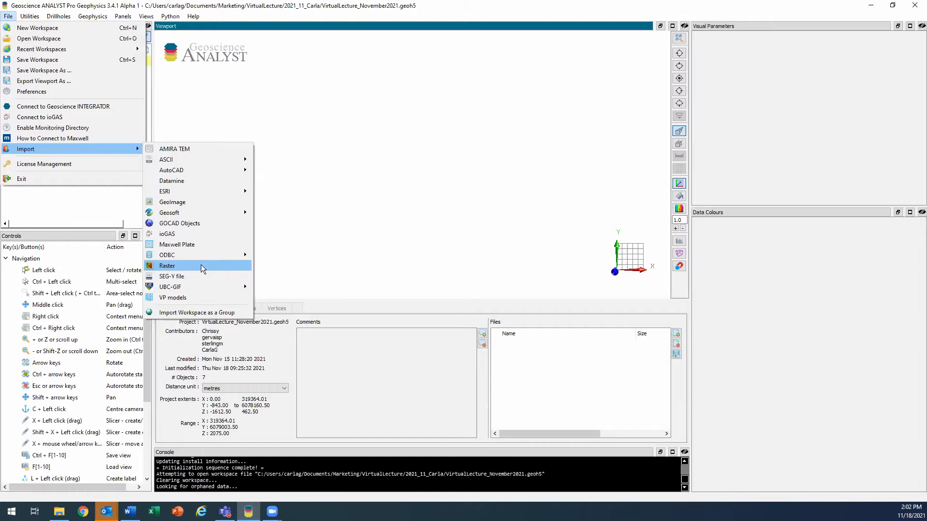
Import the raster file DEM.tif from the Geotiff data folder as a grid at elevation 0.0
{"action": "left_click", "coordinate": [195, 266]}
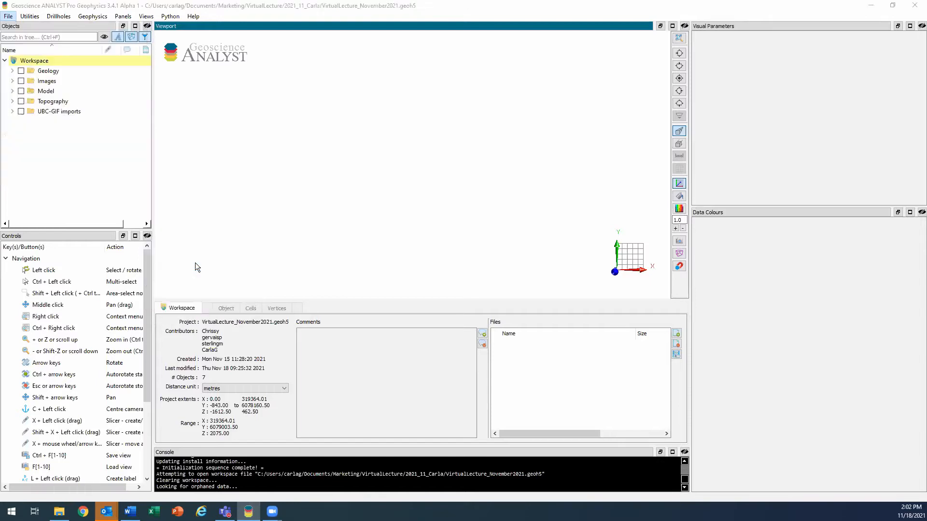
{"action": "double_click", "coordinate": [118, 82]}
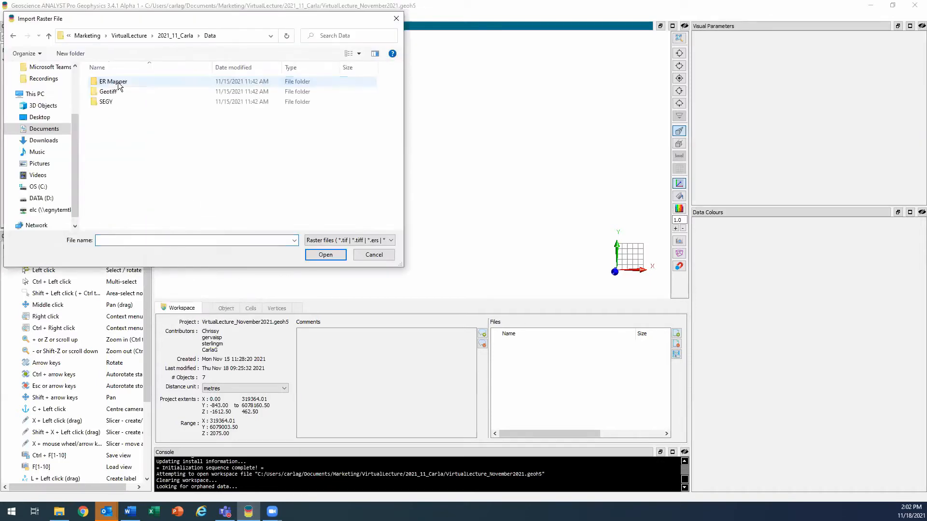
{"action": "left_click", "coordinate": [340, 241]}
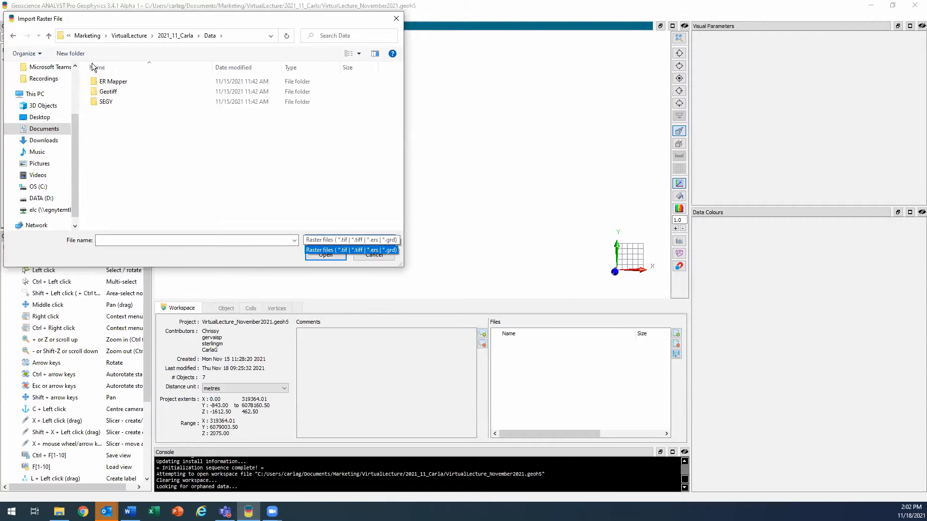
{"action": "left_click", "coordinate": [116, 96]}
{"action": "double_click", "coordinate": [118, 93]}
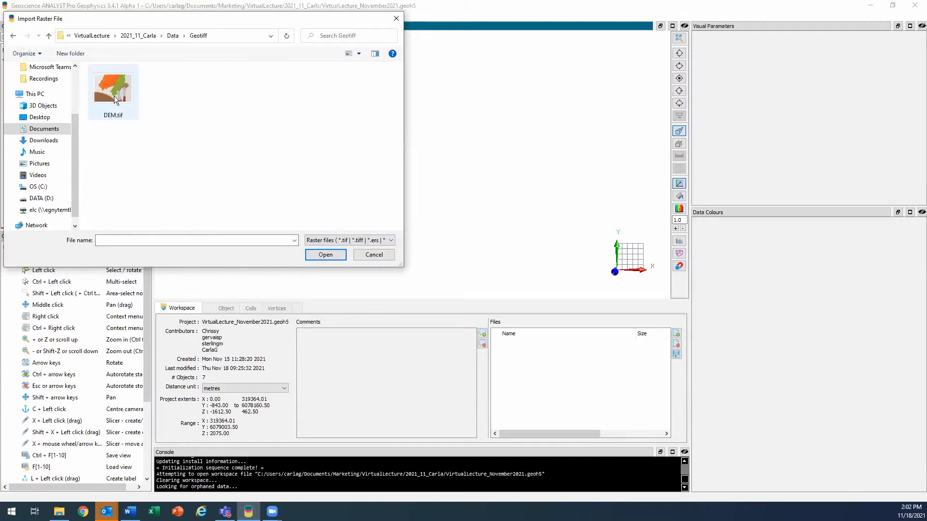
{"action": "left_click", "coordinate": [113, 95]}
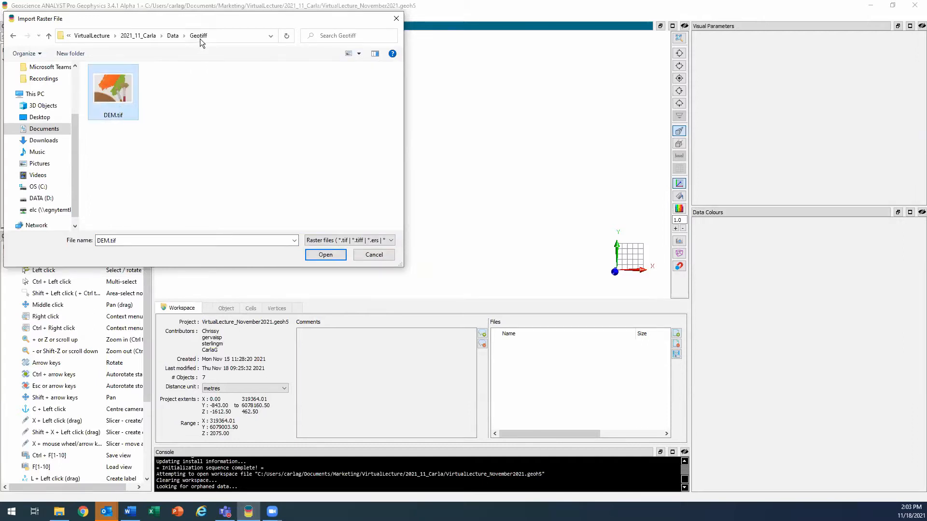
{"action": "left_click", "coordinate": [326, 255]}
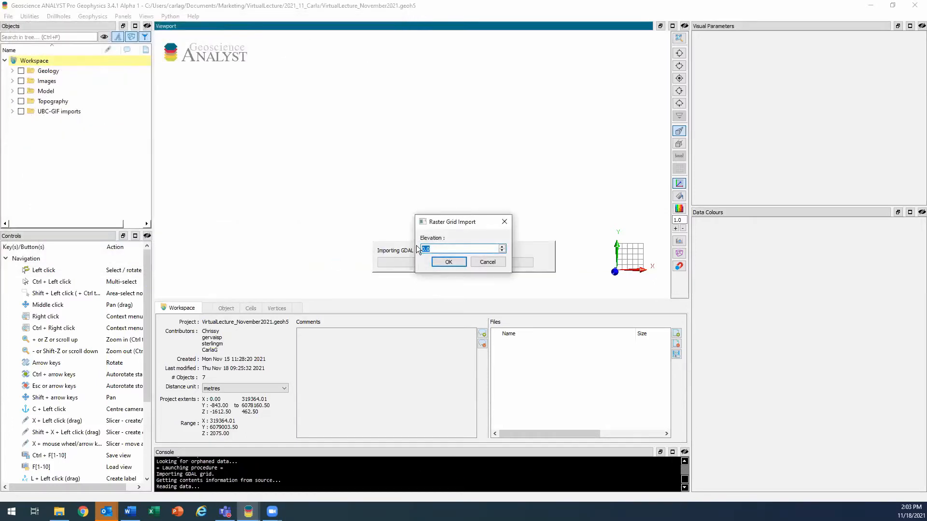
{"action": "left_click", "coordinate": [448, 262]}
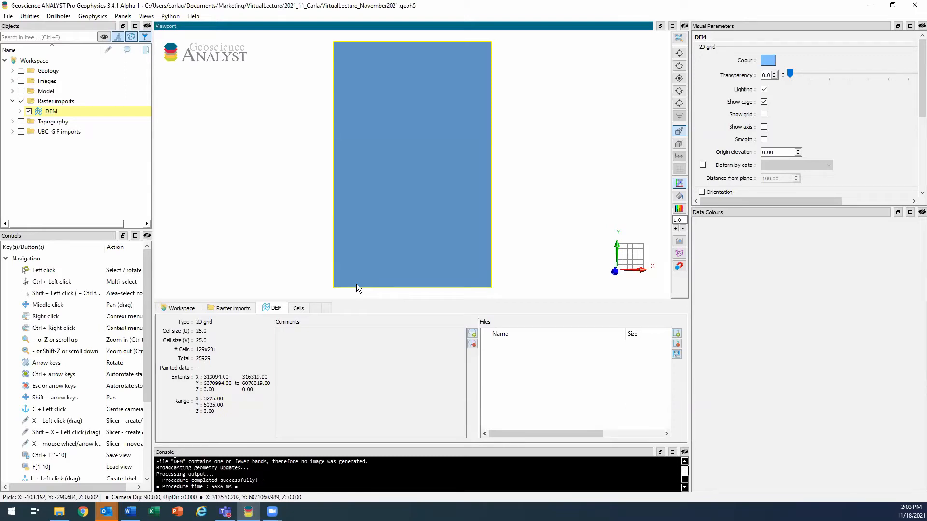
Paint the DEM grid with its Band cell data and select a cell in the red high area to inspect its value
{"action": "left_click", "coordinate": [298, 309]}
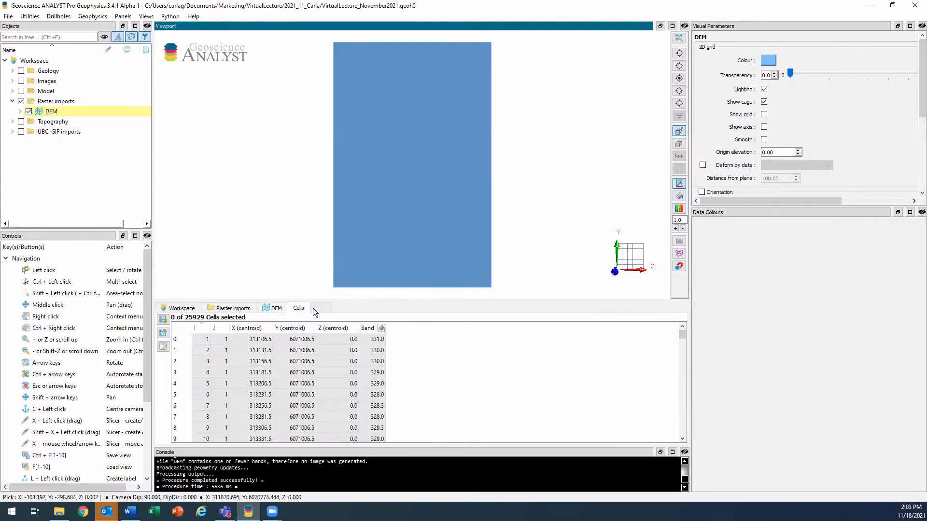
{"action": "left_click", "coordinate": [381, 328]}
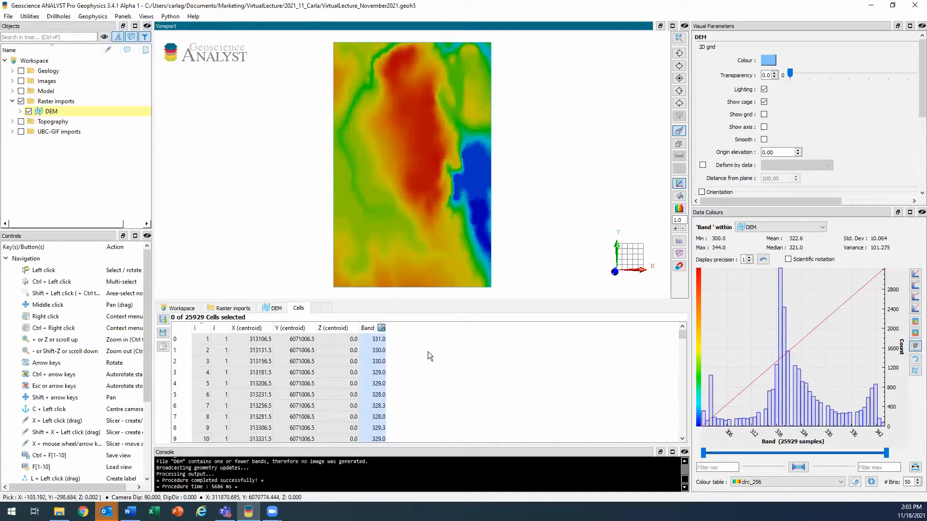
{"action": "left_click", "coordinate": [412, 125]}
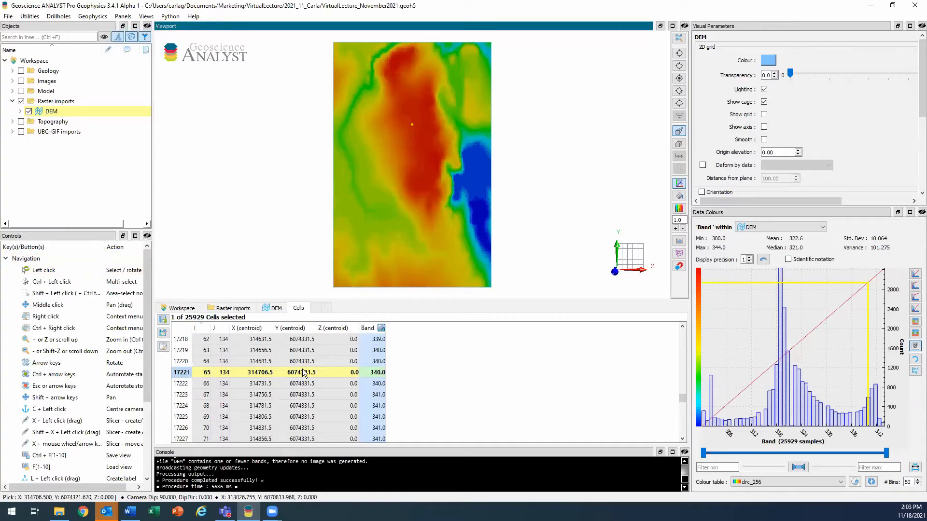
Change the colour table of the DEM grid's Band data to elevation
{"action": "left_click", "coordinate": [825, 483]}
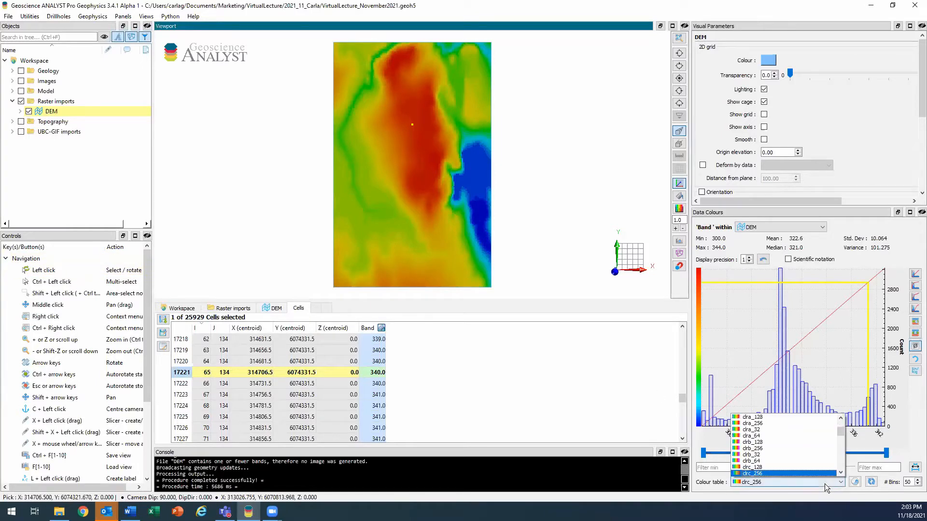
{"action": "scroll", "coordinate": [803, 449], "scroll_direction": "down", "scroll_amount": 3}
{"action": "left_click", "coordinate": [801, 467]}
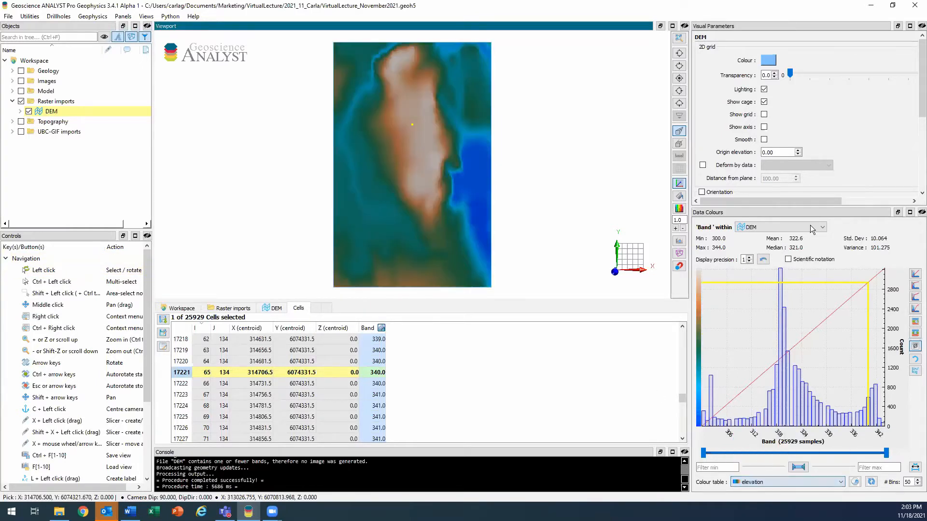
Try deforming the DEM grid by its Band data, and switch the deformation off again
{"action": "left_click", "coordinate": [703, 165]}
{"action": "left_click", "coordinate": [798, 164]}
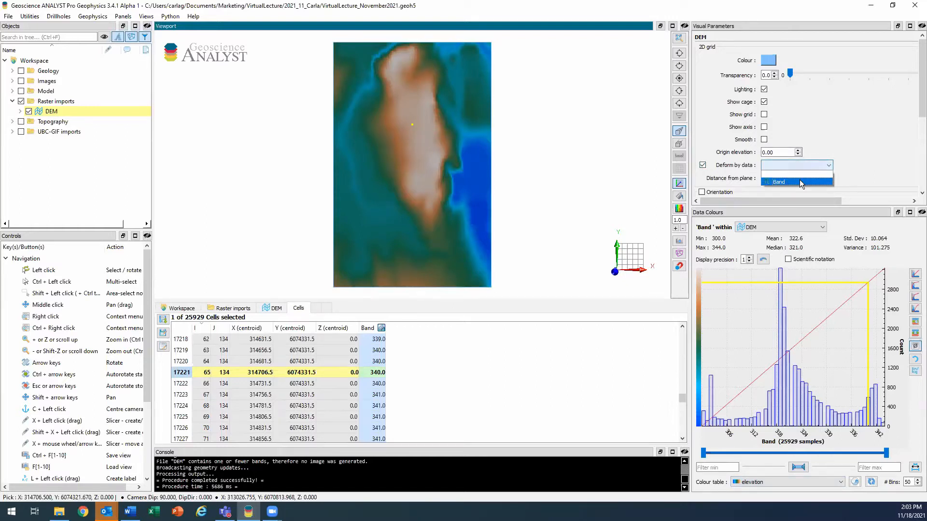
{"action": "left_click", "coordinate": [799, 180]}
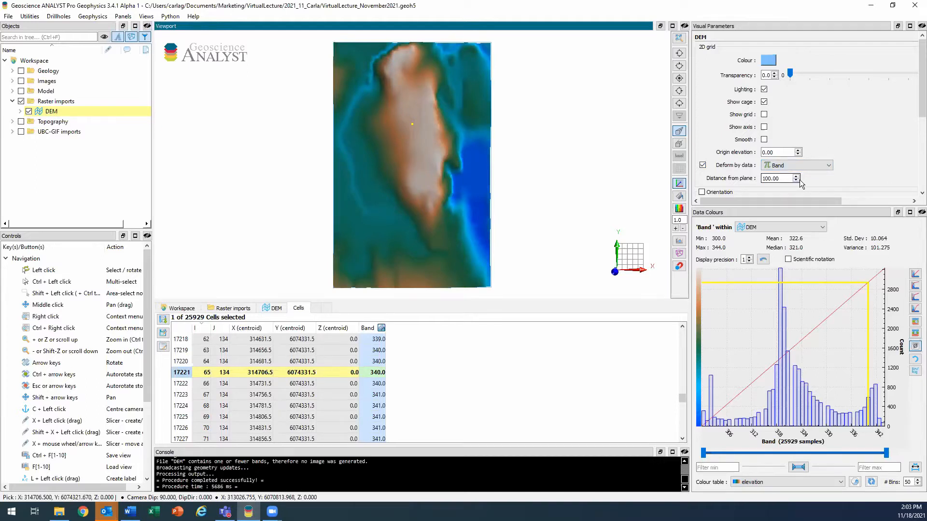
{"action": "left_click", "coordinate": [703, 165]}
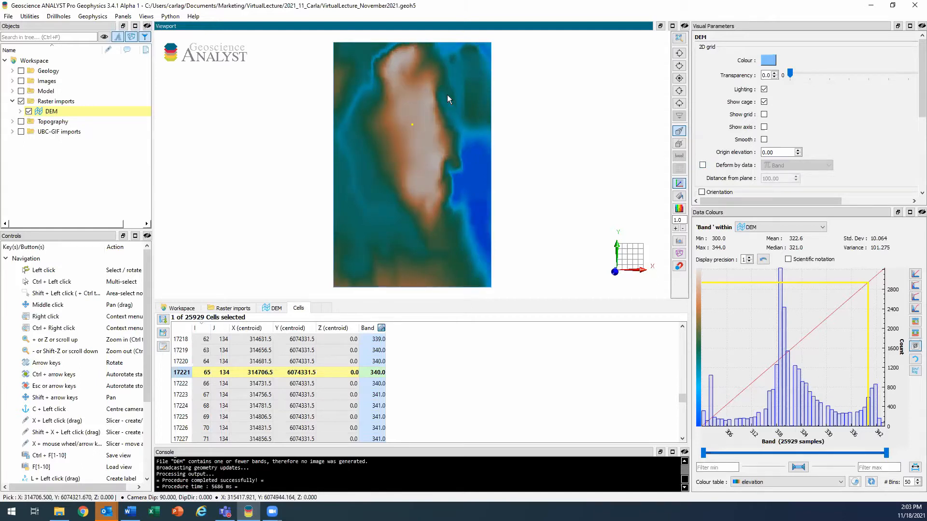
Generate a surface named DEM_surf from the DEM grid using the Band property
{"action": "right_click", "coordinate": [424, 111]}
{"action": "mouse_move", "coordinate": [465, 239]}
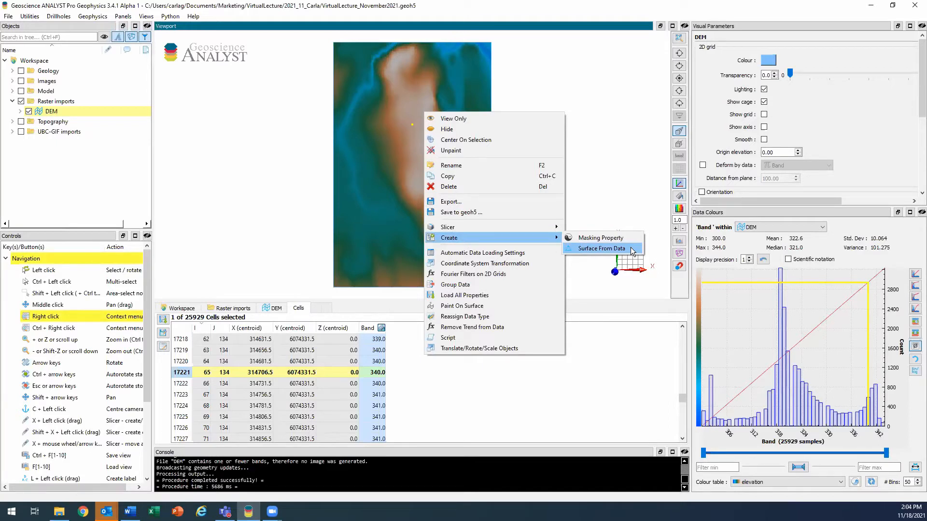
{"action": "left_click", "coordinate": [602, 248]}
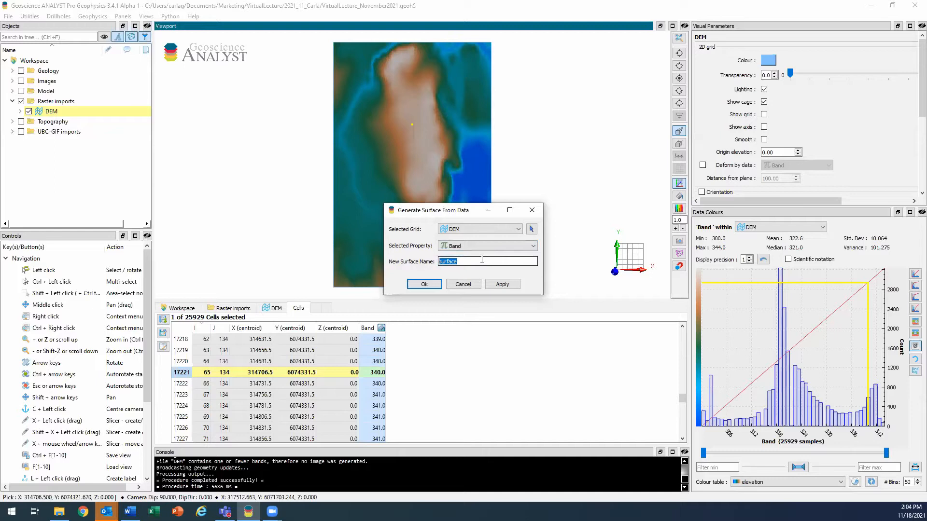
{"action": "type", "text": "DEM_surf"}
{"action": "left_click", "coordinate": [424, 285]}
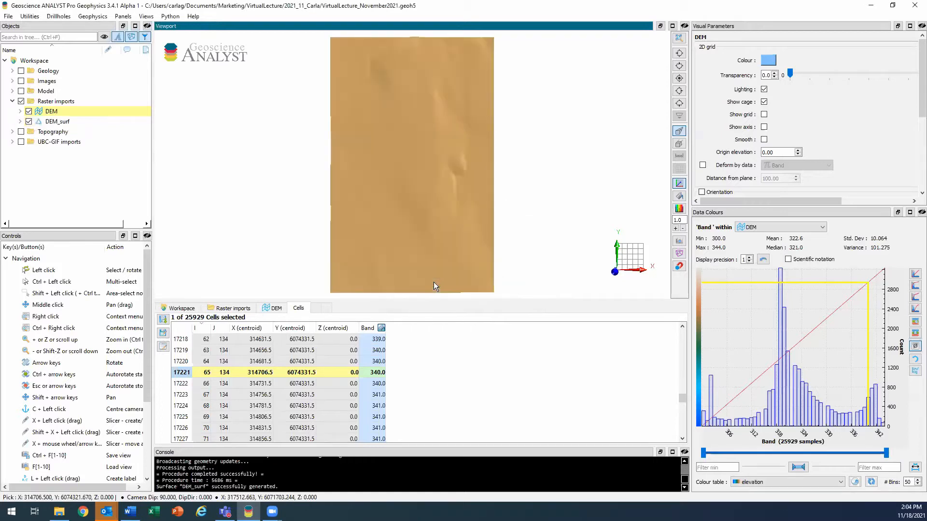
Compare the DEM grid and DEM_surf in 3D, and hide both objects
{"action": "left_click_drag", "start_coordinate": [417, 272], "coordinate": [379, 180]}
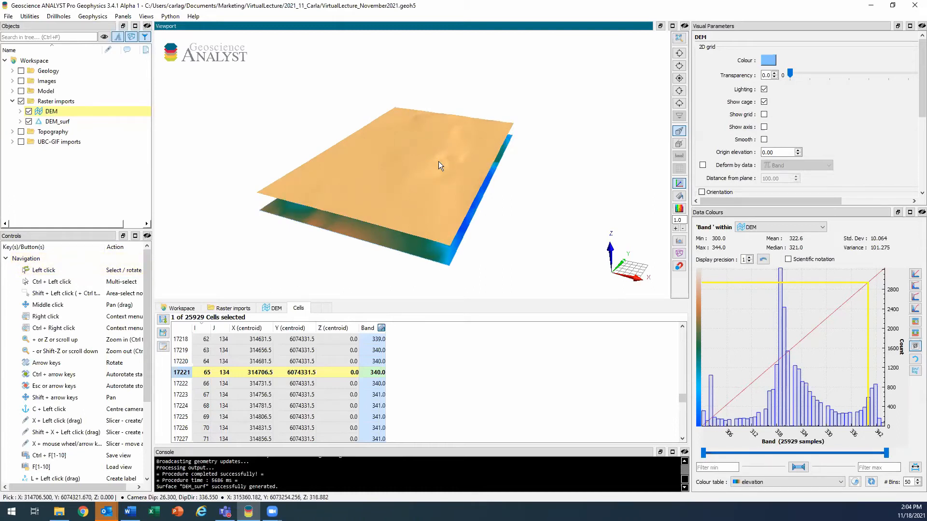
{"action": "left_click", "coordinate": [29, 110]}
{"action": "left_click_drag", "start_coordinate": [444, 175], "coordinate": [446, 191]}
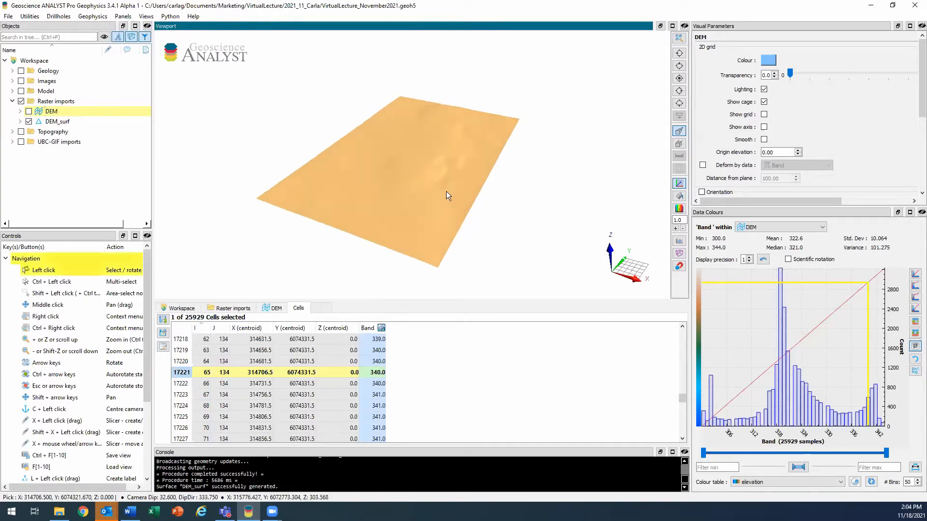
{"action": "middle_click_drag", "start_coordinate": [446, 192], "coordinate": [444, 175]}
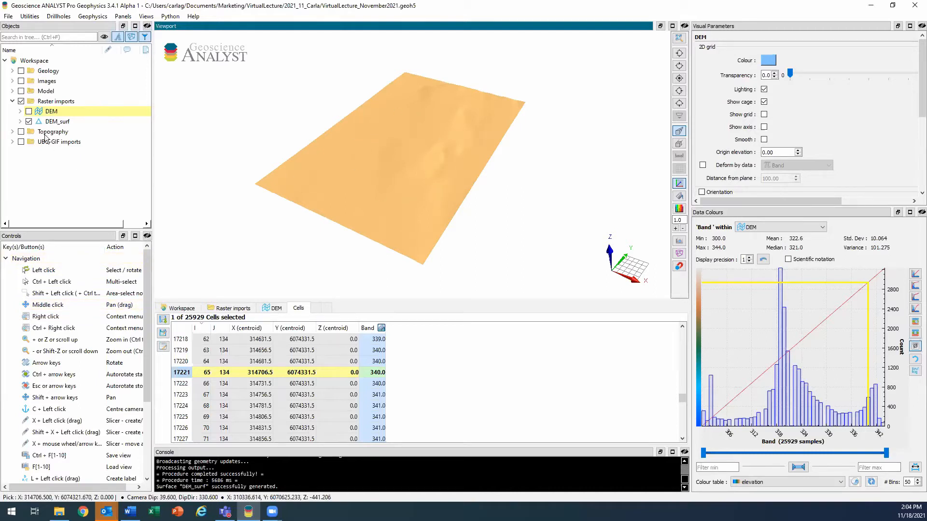
{"action": "left_click", "coordinate": [29, 122]}
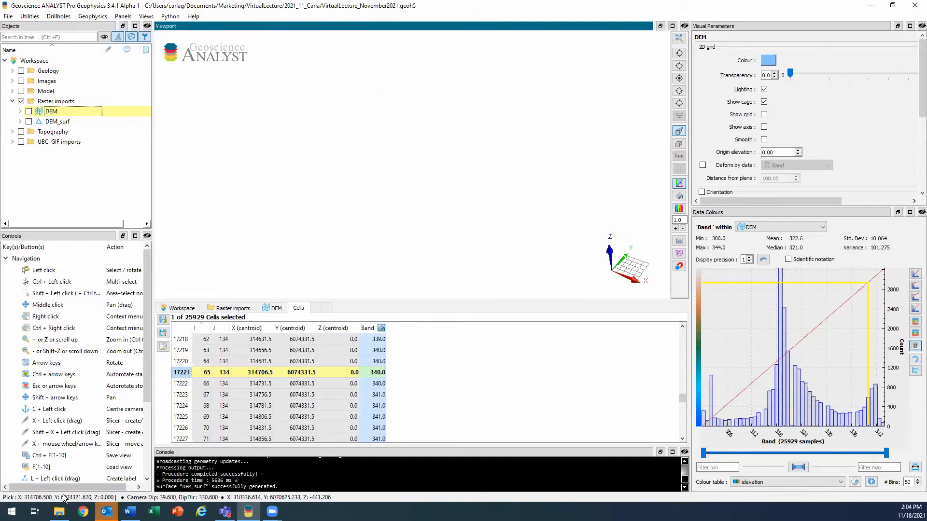
Import Gravity_data.ers from the ER Mapper data folder in File Explorer into the workspace, keeping the default elevation
{"action": "left_click", "coordinate": [59, 512]}
{"action": "left_click", "coordinate": [534, 312]}
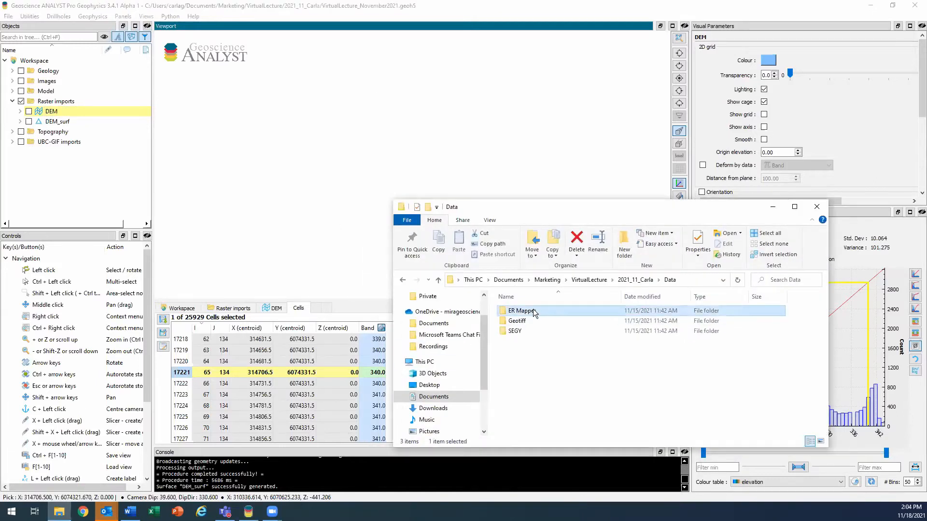
{"action": "double_click", "coordinate": [545, 311]}
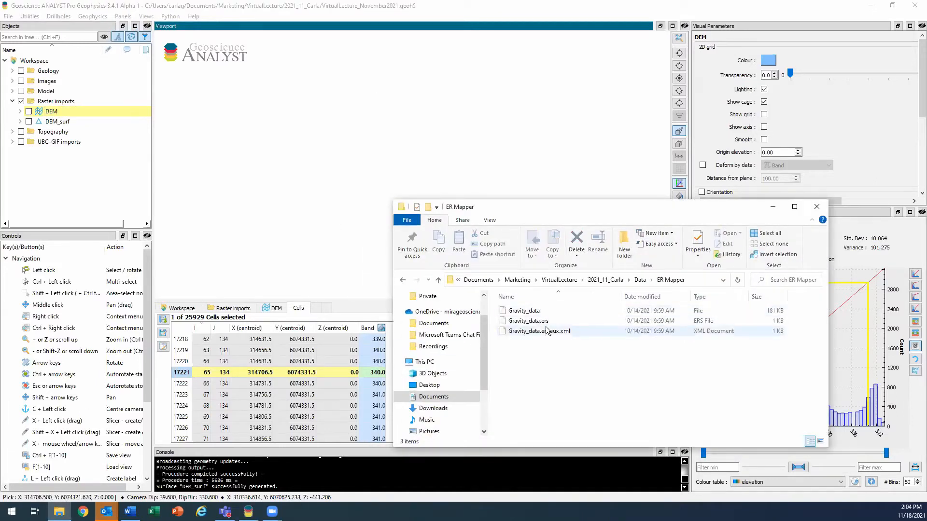
{"action": "left_click", "coordinate": [536, 321]}
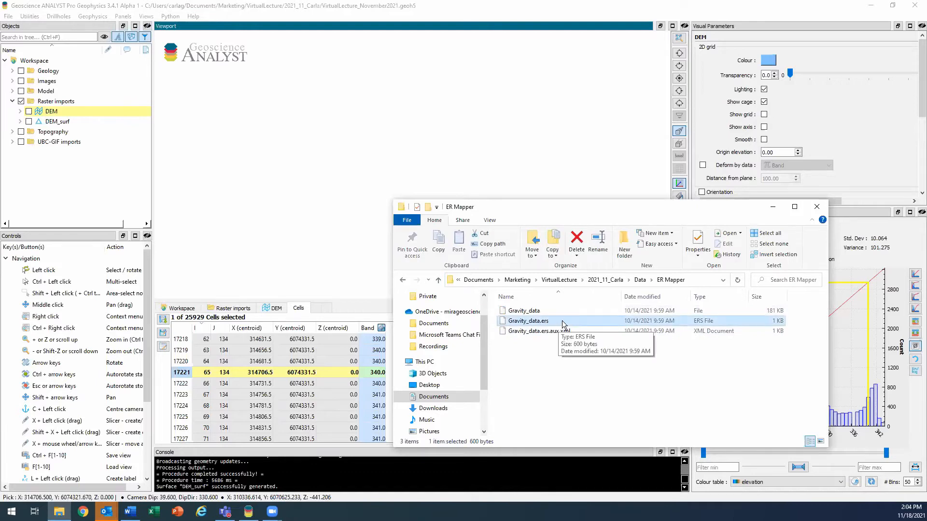
{"action": "left_click_drag", "start_coordinate": [568, 320], "coordinate": [323, 202]}
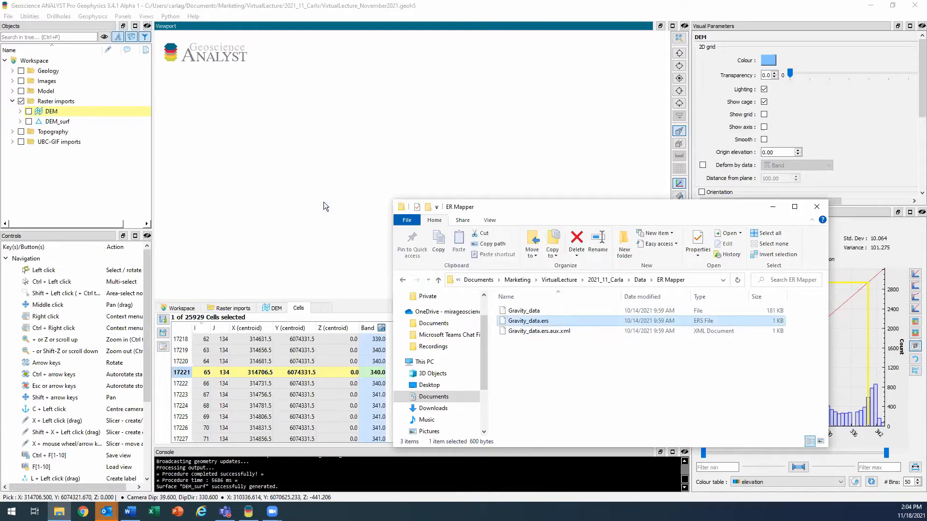
{"action": "left_click", "coordinate": [817, 206]}
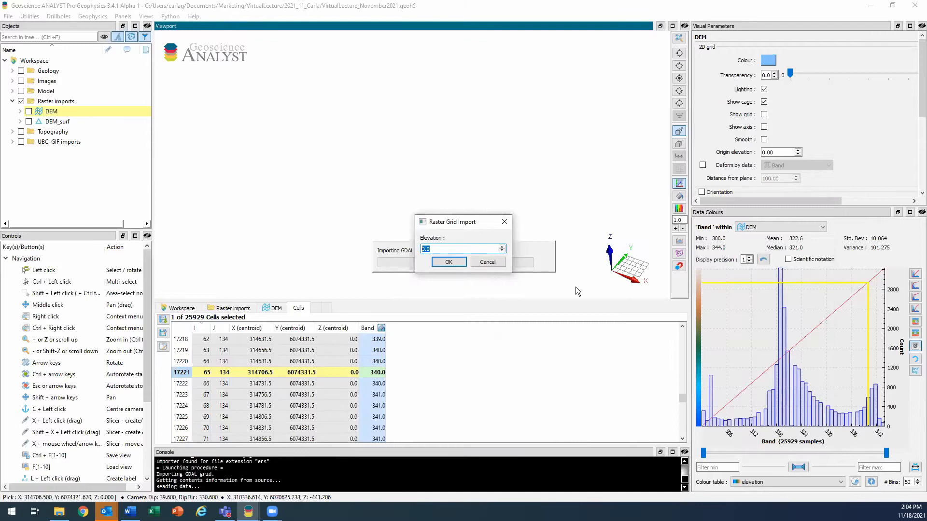
{"action": "left_click", "coordinate": [448, 262]}
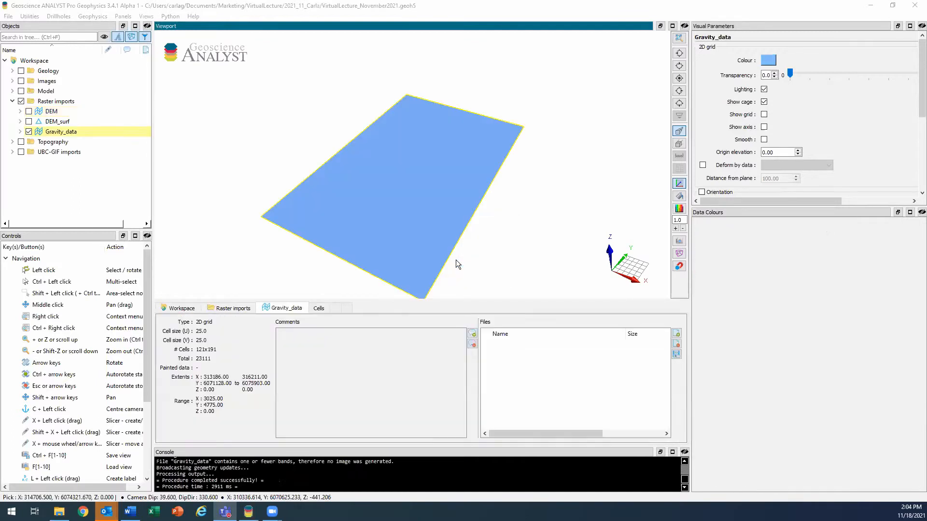
View the Gravity_data grid in plan and paint it with its Band mGals cell data
{"action": "left_click", "coordinate": [679, 78]}
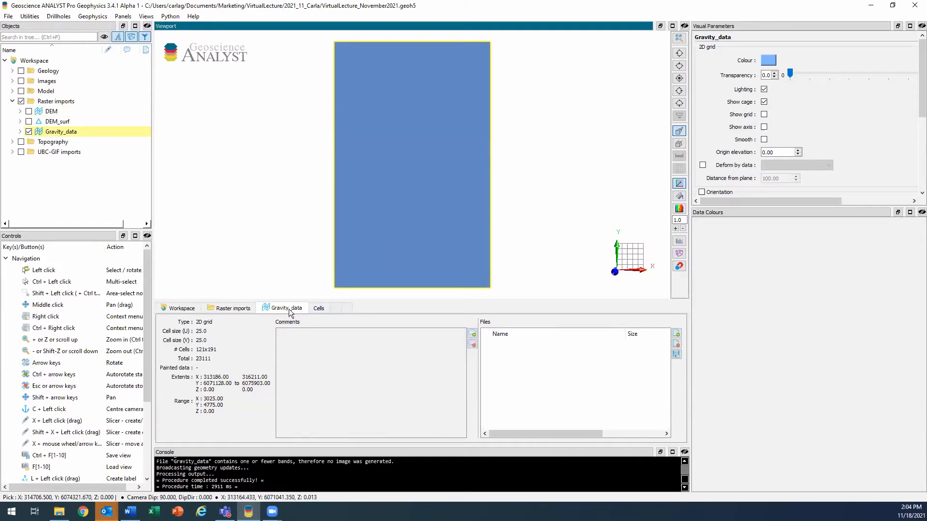
{"action": "left_click", "coordinate": [317, 309]}
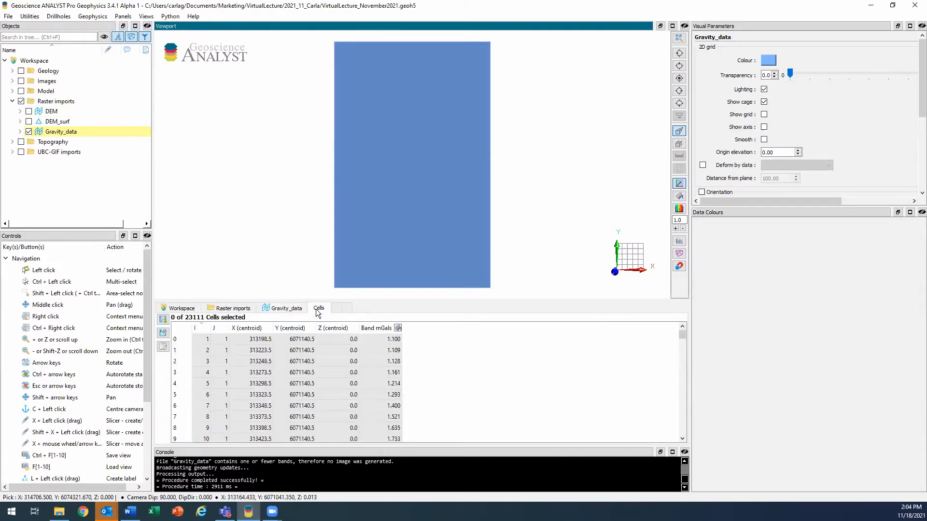
{"action": "left_click", "coordinate": [397, 328]}
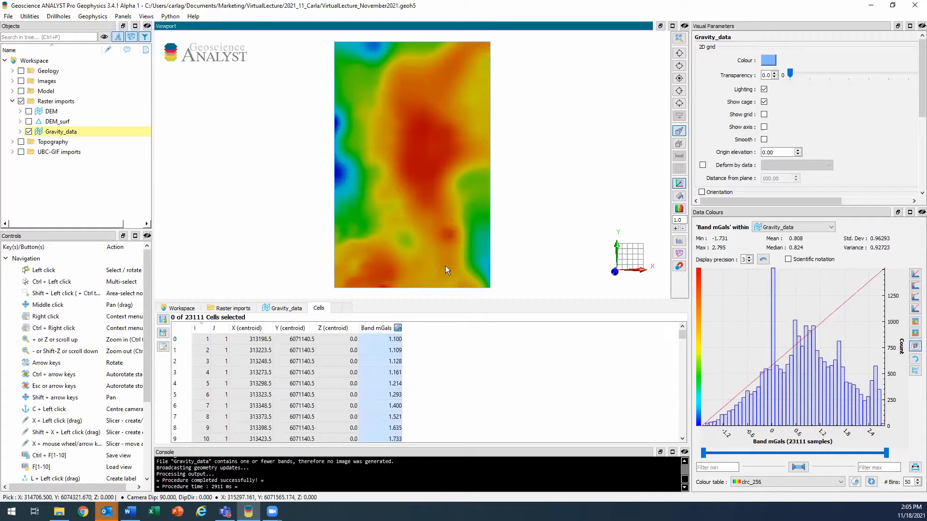
Enlarge the visual parameters area and turn on contours for the Gravity_data grid based on Band mGals
{"action": "left_click_drag", "start_coordinate": [691, 173], "coordinate": [552, 170]}
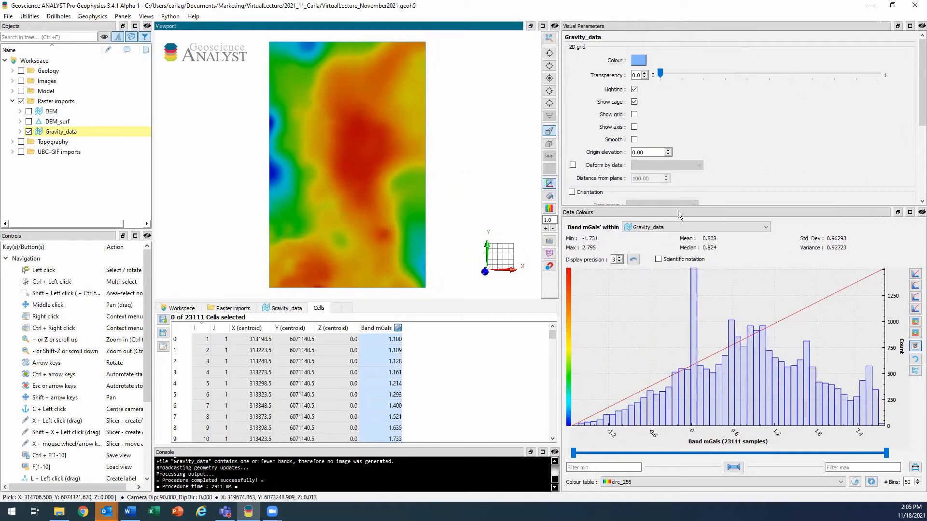
{"action": "left_click_drag", "start_coordinate": [695, 208], "coordinate": [705, 356]}
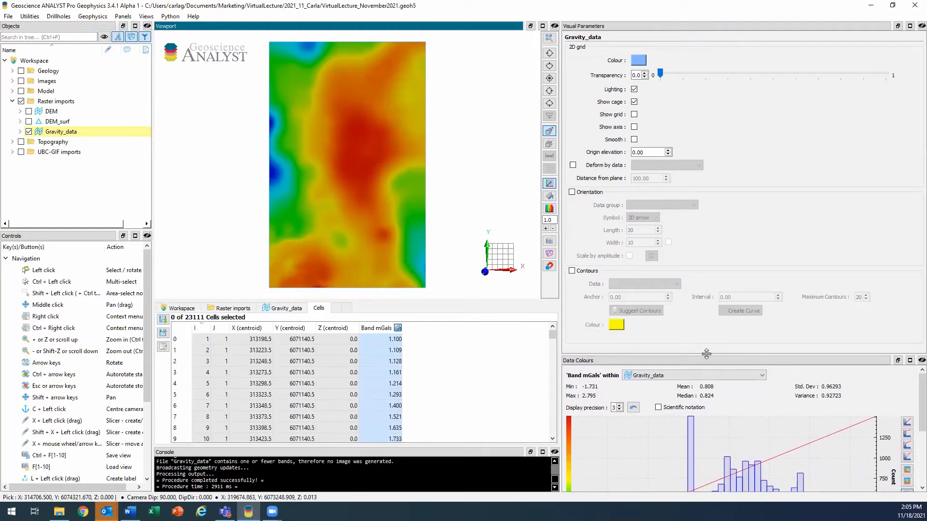
{"action": "left_click", "coordinate": [572, 271]}
{"action": "left_click", "coordinate": [642, 284]}
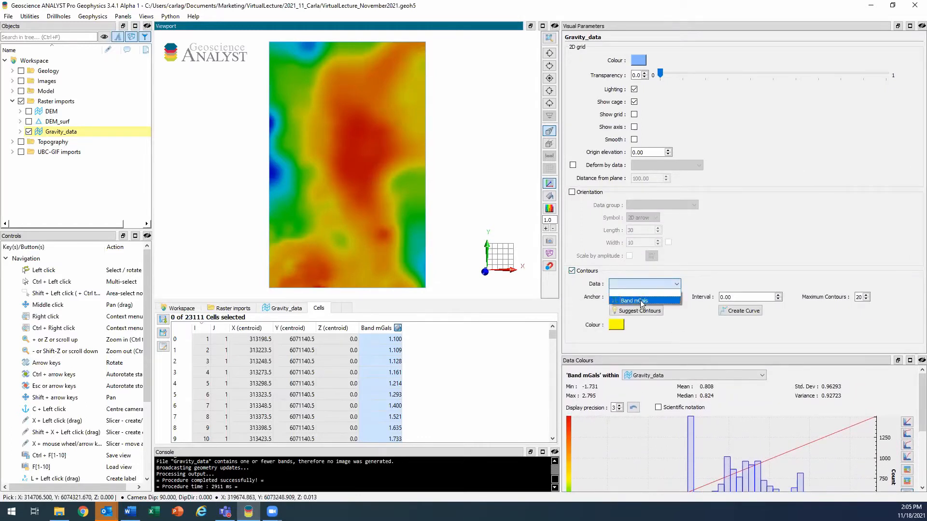
{"action": "left_click", "coordinate": [640, 301]}
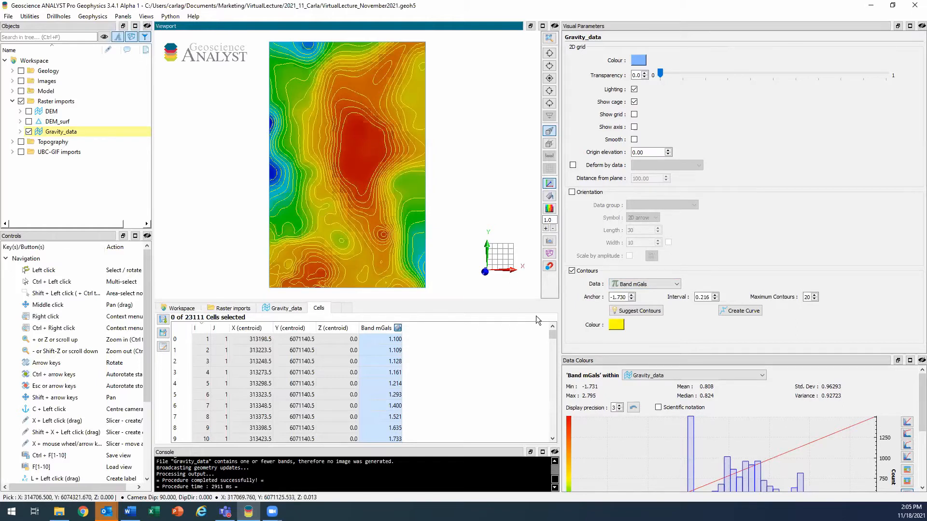
Set the maximum number of contours for Gravity_data to 10 and apply the suggested contours
{"action": "left_click", "coordinate": [622, 298]}
{"action": "left_click", "coordinate": [708, 298]}
{"action": "double_click", "coordinate": [806, 297]}
{"action": "type", "text": "10"}
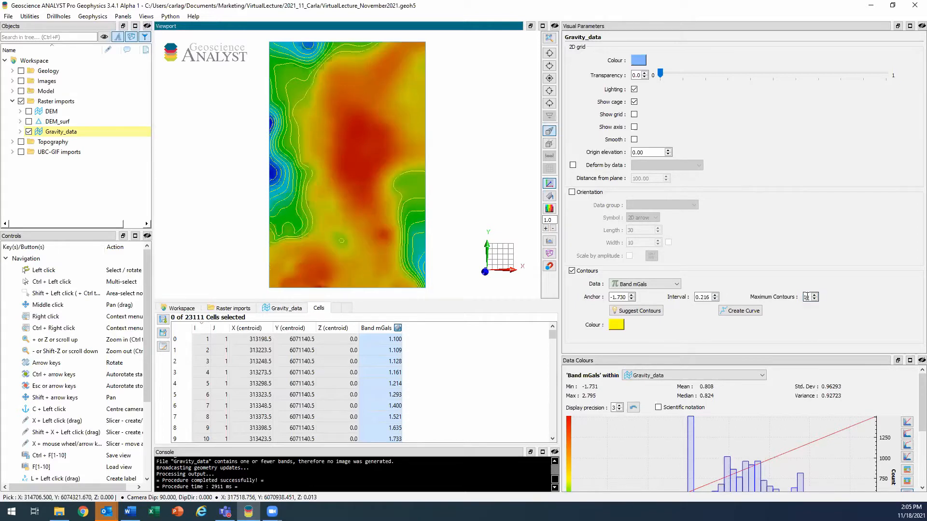
{"action": "left_click", "coordinate": [660, 310]}
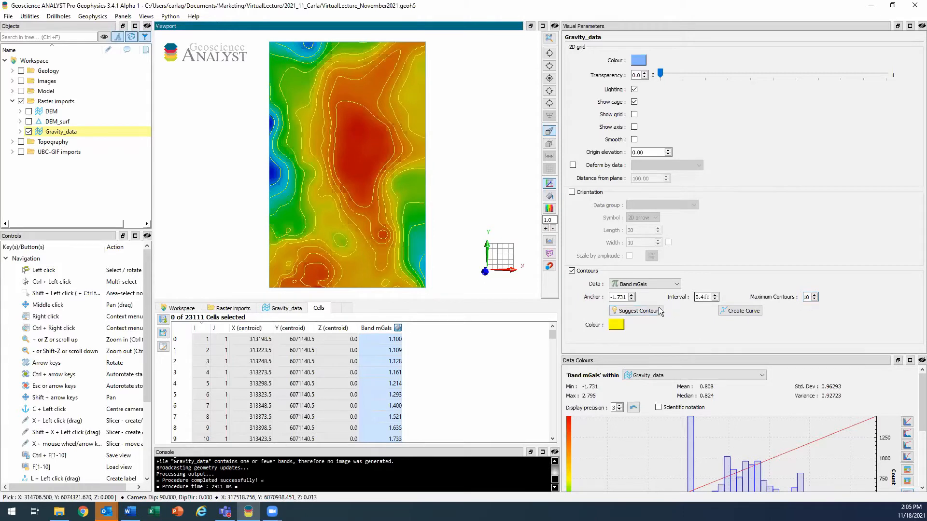
Set the maximum contours of the Gravity_data grid to 20 and apply the suggested contour settings
{"action": "double_click", "coordinate": [807, 298]}
{"action": "type", "text": "20"}
{"action": "left_click", "coordinate": [659, 310]}
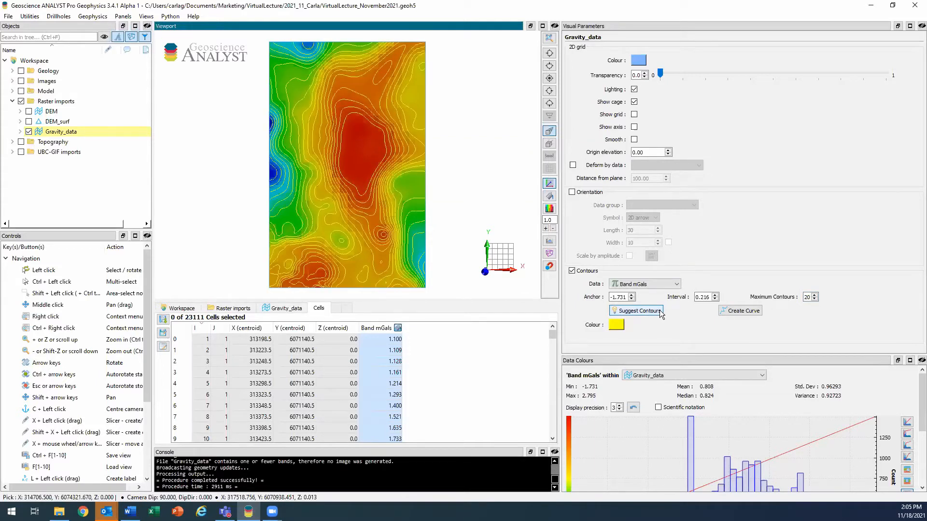
Colour the Gravity_data contours blue and create a curve object from them
{"action": "left_click", "coordinate": [616, 324]}
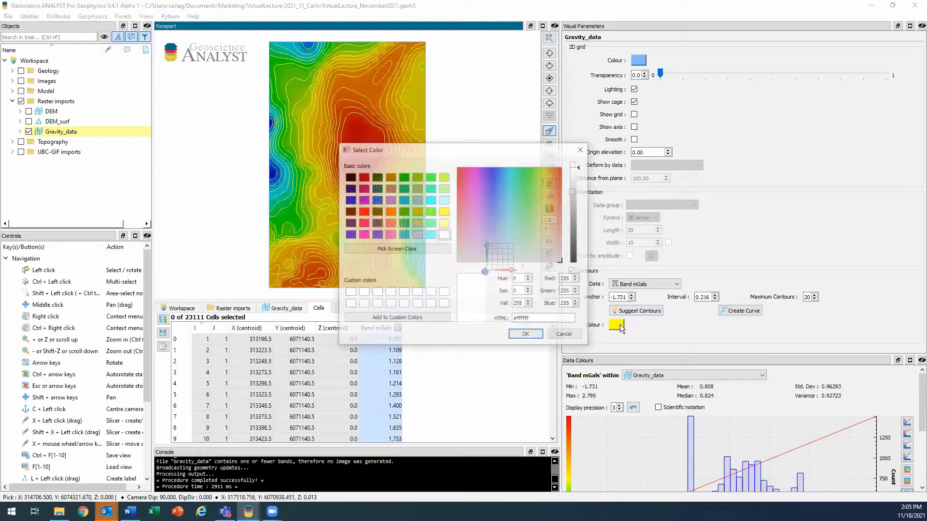
{"action": "left_click", "coordinate": [373, 198]}
{"action": "left_click", "coordinate": [526, 335]}
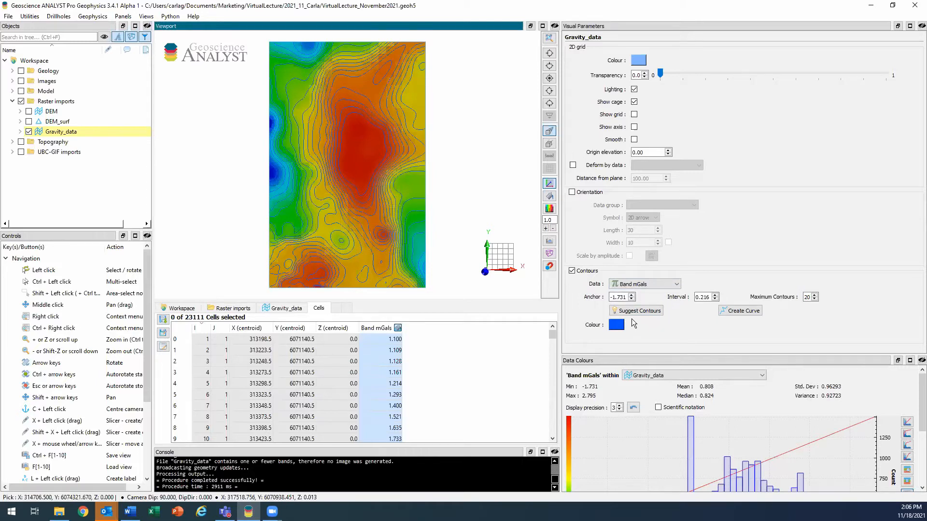
{"action": "left_click", "coordinate": [756, 315]}
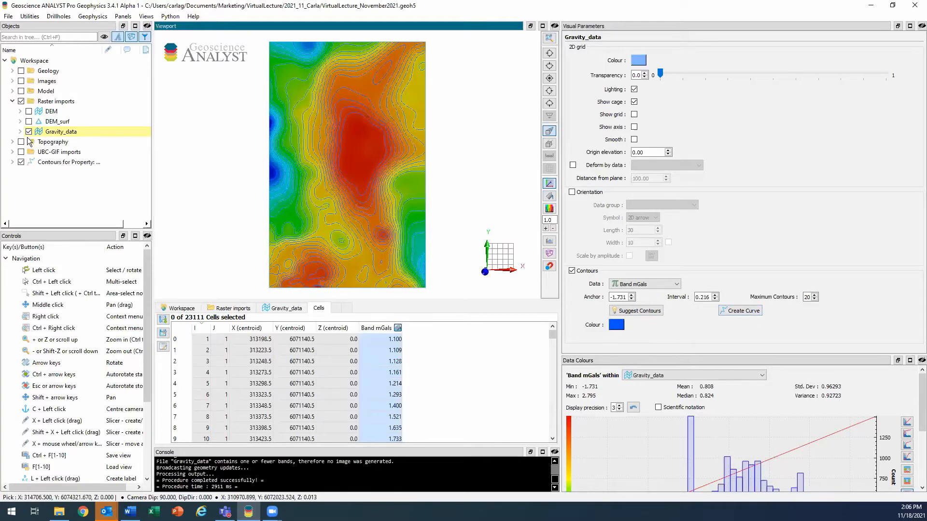
Widen the object tree, hide the Gravity_data grid and view the new Band mGals contour curve in 3D
{"action": "left_click_drag", "start_coordinate": [102, 51], "coordinate": [198, 146]}
{"action": "left_click_drag", "start_coordinate": [151, 49], "coordinate": [172, 69]}
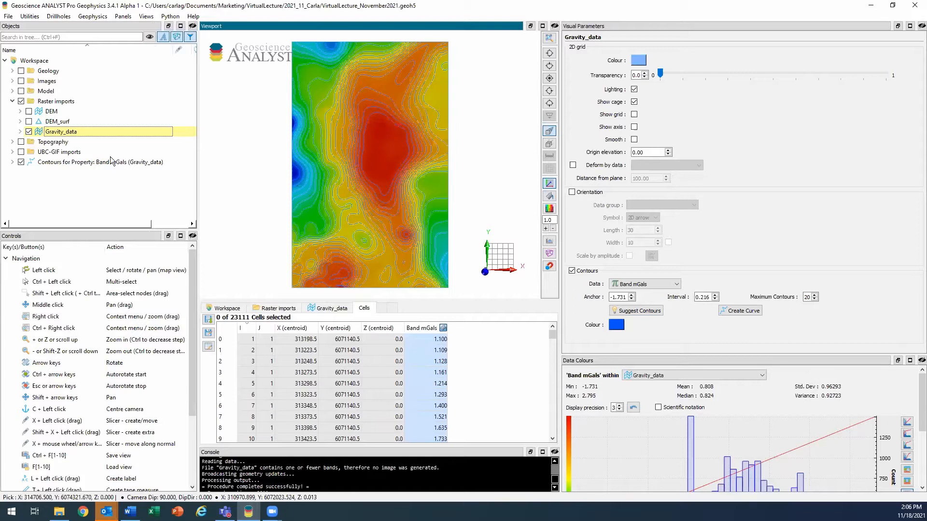
{"action": "left_click", "coordinate": [29, 131]}
{"action": "left_click", "coordinate": [109, 163]}
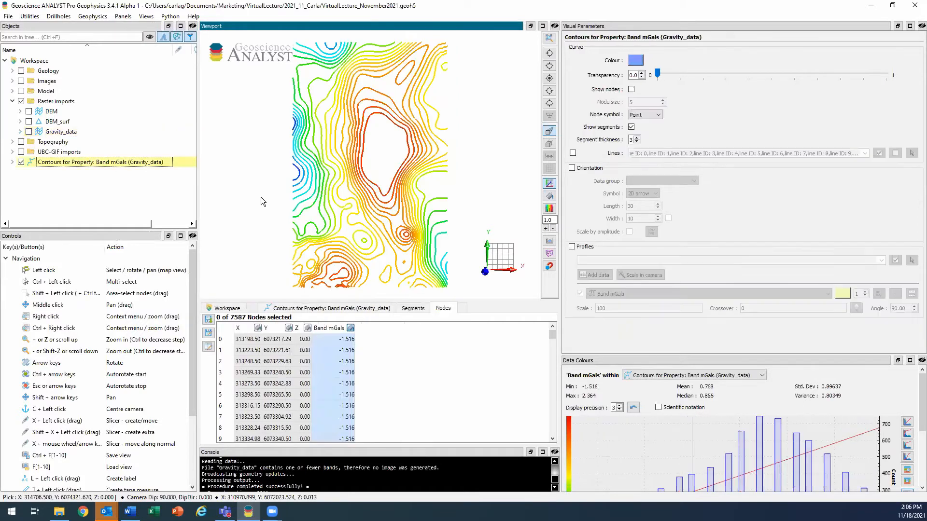
{"action": "left_click_drag", "start_coordinate": [400, 248], "coordinate": [369, 186]}
{"action": "middle_click_drag", "start_coordinate": [379, 205], "coordinate": [374, 189]}
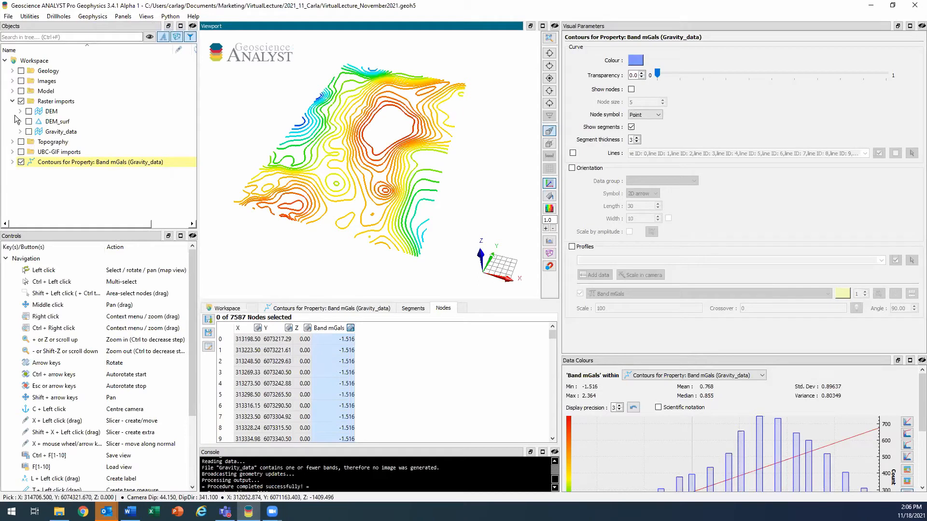
Show DEM_surf and drape the Band mGals contour curve onto it
{"action": "left_click", "coordinate": [29, 121]}
{"action": "left_click_drag", "start_coordinate": [346, 203], "coordinate": [344, 171]}
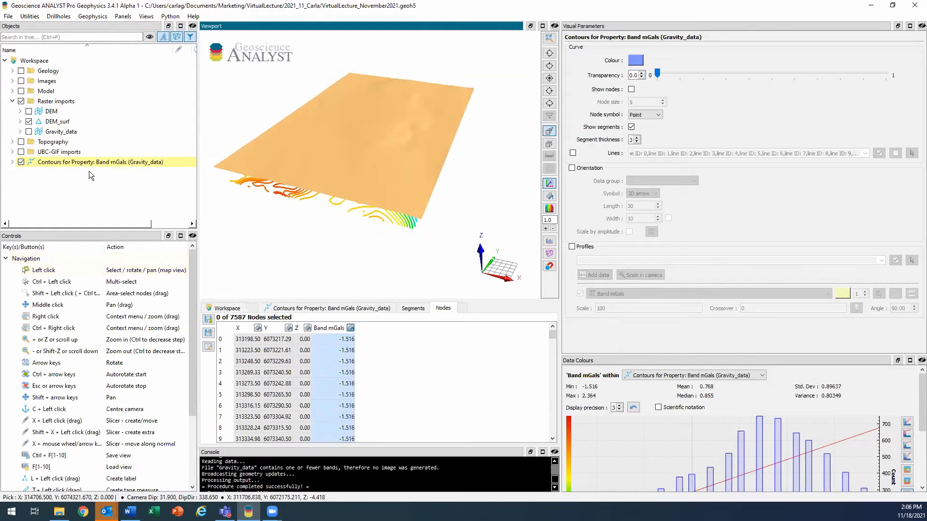
{"action": "right_click", "coordinate": [95, 160]}
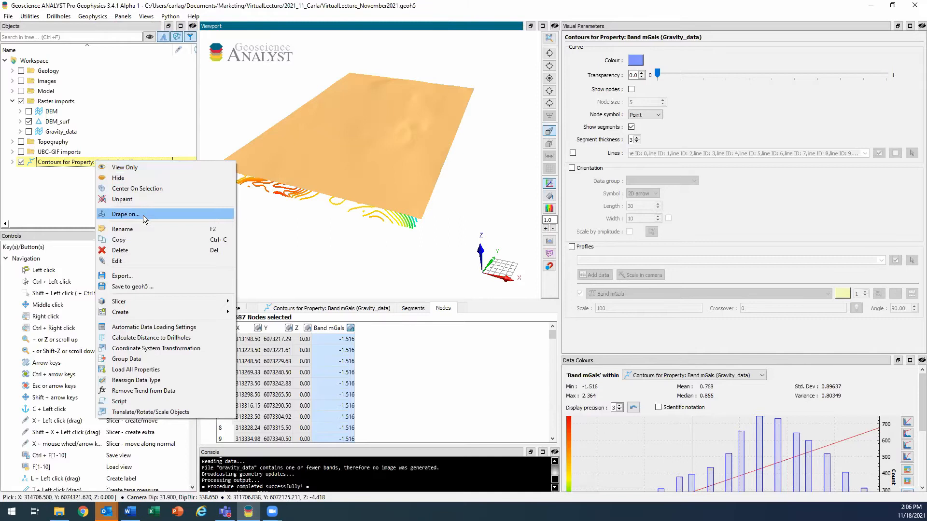
{"action": "left_click", "coordinate": [143, 215]}
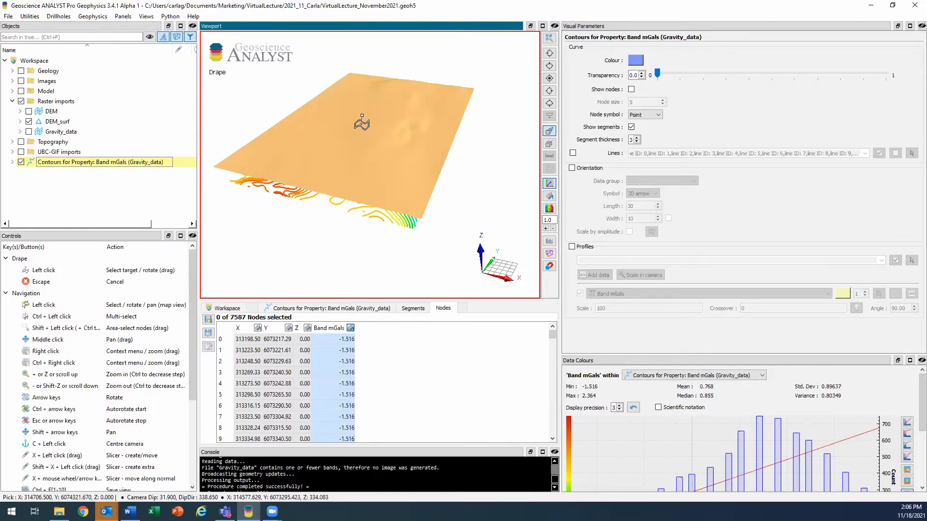
{"action": "left_click", "coordinate": [362, 123]}
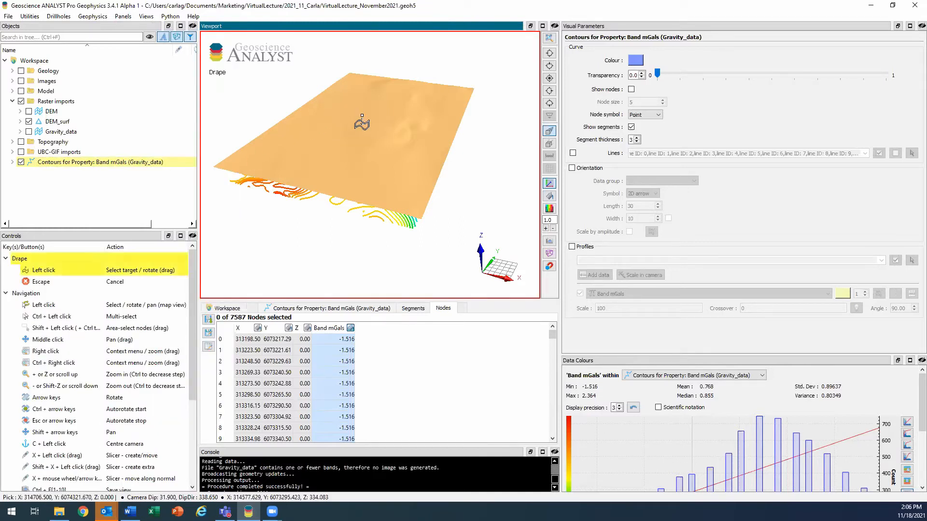
{"action": "left_click", "coordinate": [362, 124]}
Set the vertical exaggeration to 10 and view the draped contours and DEM_surf together in 3D
{"action": "left_click_drag", "start_coordinate": [400, 138], "coordinate": [409, 109]}
{"action": "middle_click_drag", "start_coordinate": [357, 131], "coordinate": [382, 144]}
{"action": "left_click_drag", "start_coordinate": [554, 220], "coordinate": [544, 220]}
{"action": "type", "text": "10"}
{"action": "key", "text": "Return"}
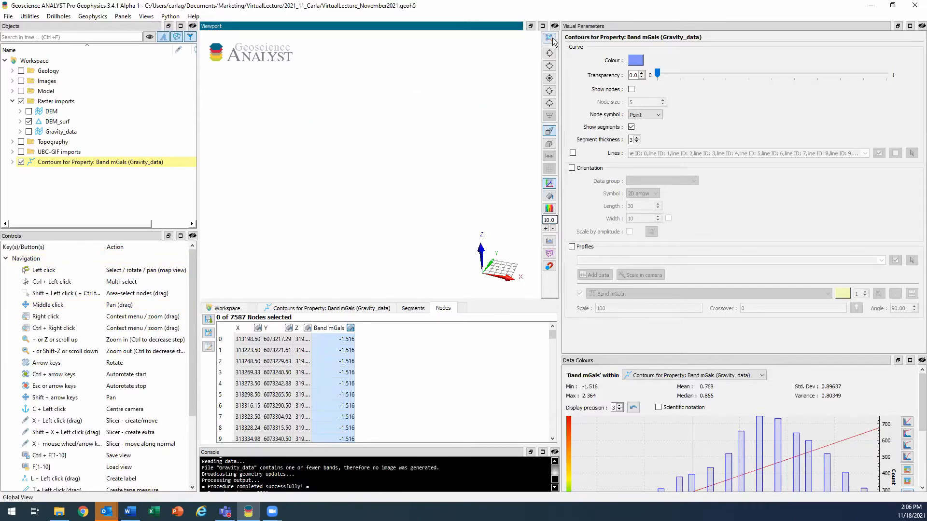
{"action": "left_click", "coordinate": [552, 38]}
{"action": "left_click_drag", "start_coordinate": [374, 177], "coordinate": [387, 191]}
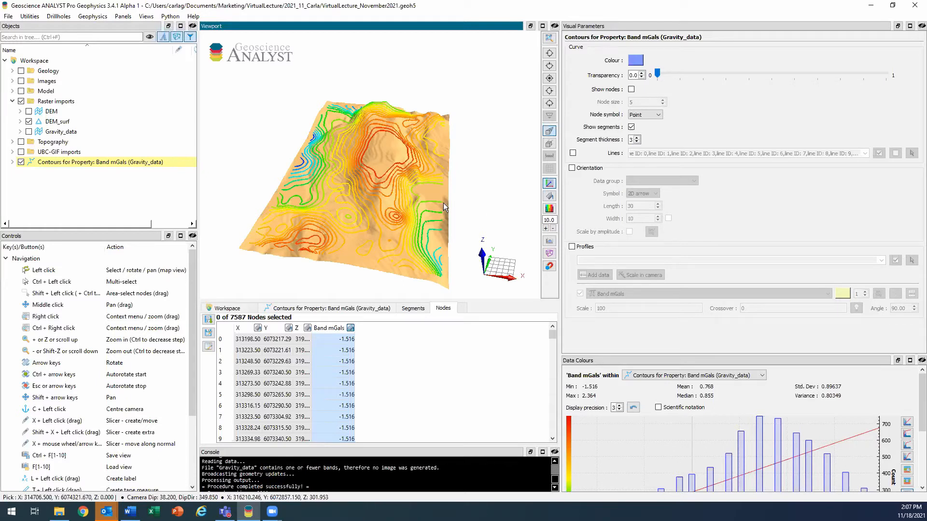
Check which file formats the contour curve can be exported to, and leave without exporting
{"action": "right_click", "coordinate": [95, 161]}
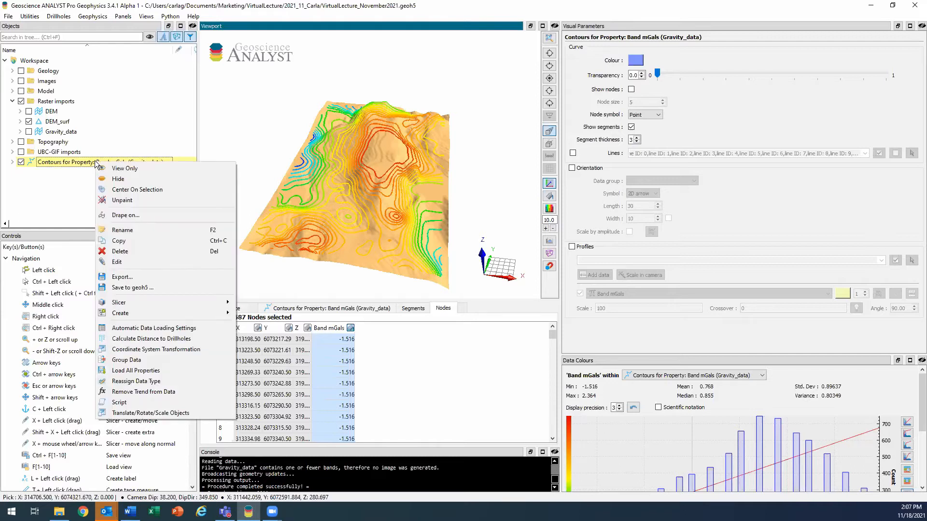
{"action": "left_click", "coordinate": [165, 273]}
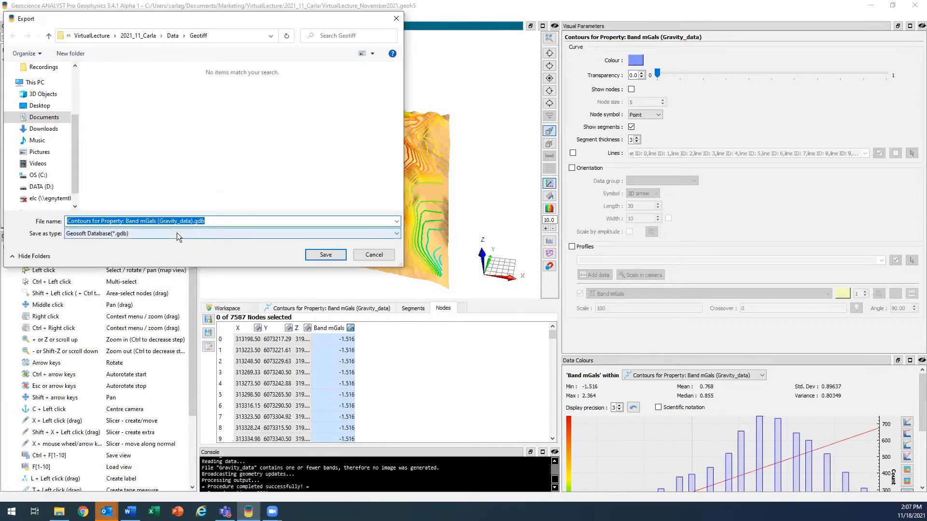
{"action": "left_click", "coordinate": [177, 232]}
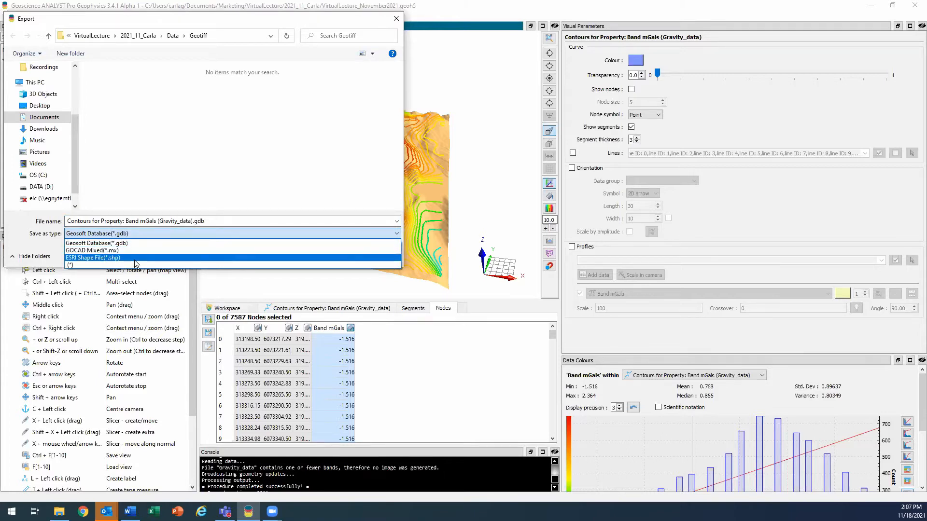
{"action": "left_click", "coordinate": [42, 245]}
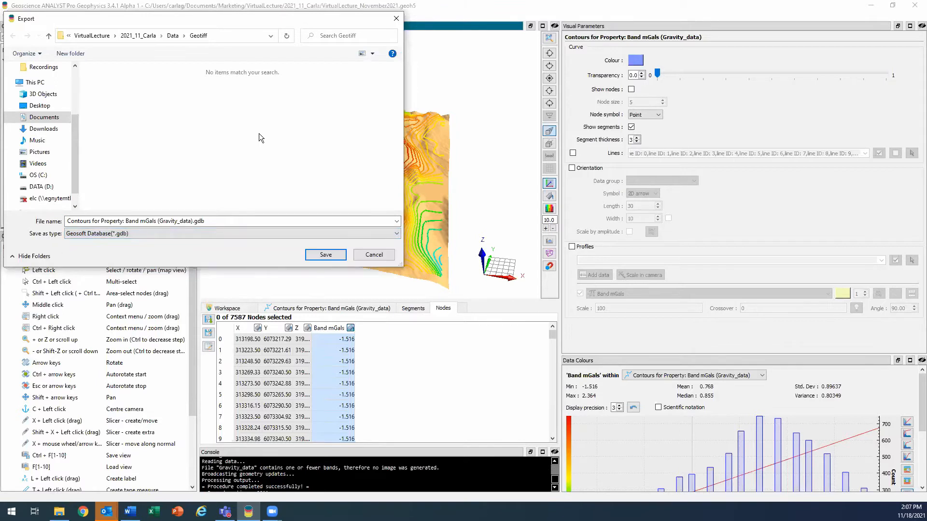
{"action": "left_click", "coordinate": [396, 20]}
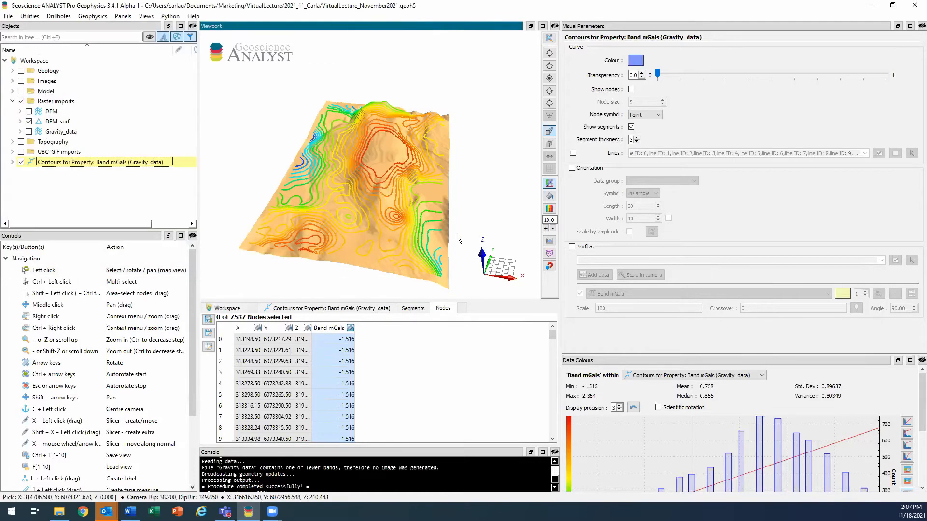
Set the vertical exaggeration to 1, hide the contour curve and DEM_surf, and widen the viewport
{"action": "double_click", "coordinate": [553, 221]}
{"action": "type", "text": "1"}
{"action": "key", "text": "Return"}
{"action": "left_click", "coordinate": [21, 162]}
{"action": "left_click", "coordinate": [29, 121]}
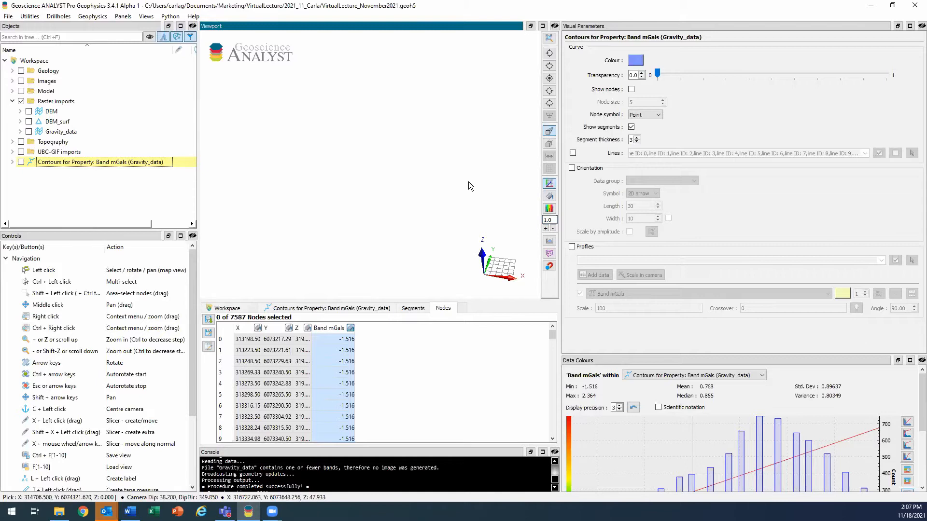
{"action": "left_click_drag", "start_coordinate": [560, 162], "coordinate": [672, 174]}
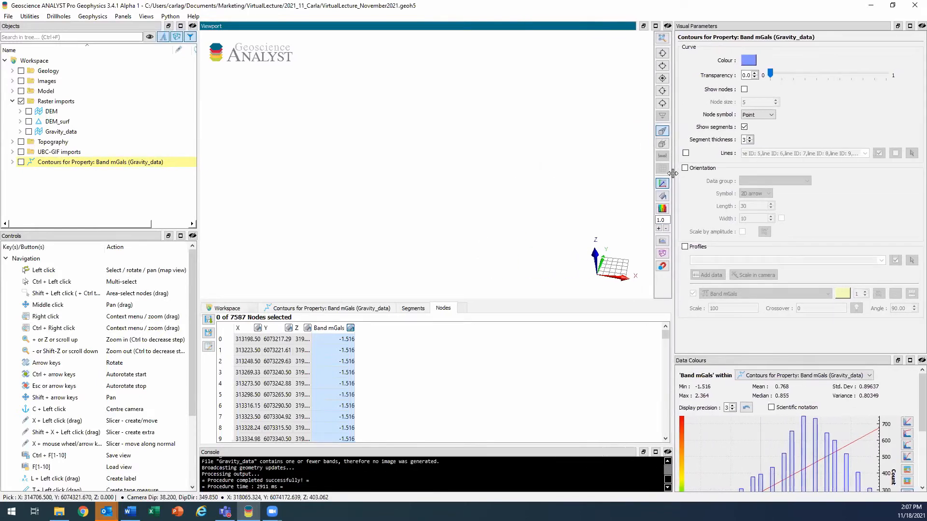
Import line1_mig_depth.sgy from the SEGY data folder in File Explorer into the workspace, keeping the default 2D section and depth options
{"action": "left_click", "coordinate": [59, 511]}
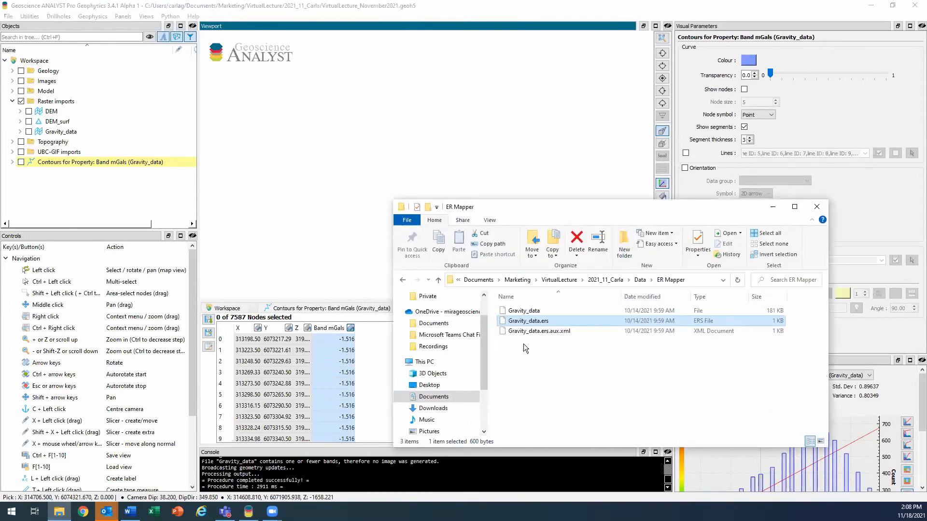
{"action": "left_click", "coordinate": [640, 279]}
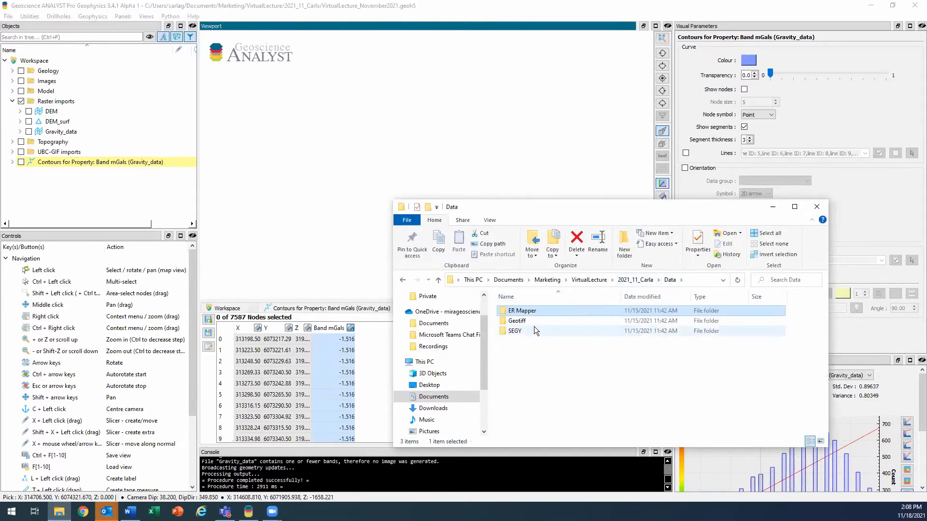
{"action": "left_click", "coordinate": [534, 327]}
{"action": "double_click", "coordinate": [534, 327]}
{"action": "left_click", "coordinate": [561, 312]}
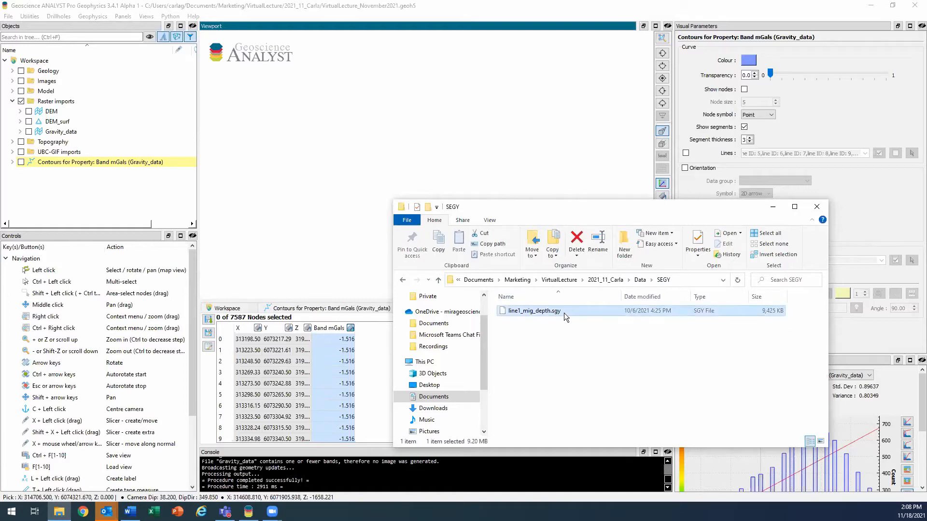
{"action": "left_click_drag", "start_coordinate": [574, 314], "coordinate": [469, 167]}
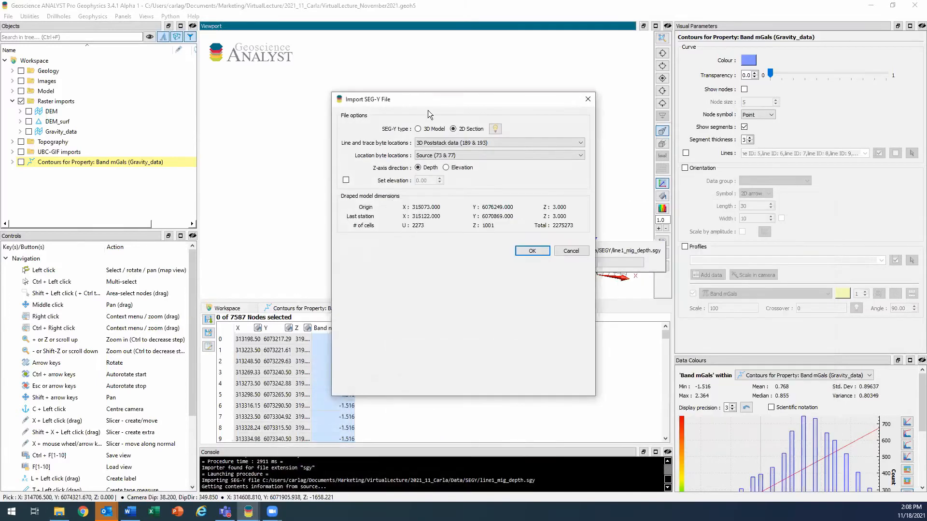
{"action": "left_click_drag", "start_coordinate": [460, 92], "coordinate": [463, 220]}
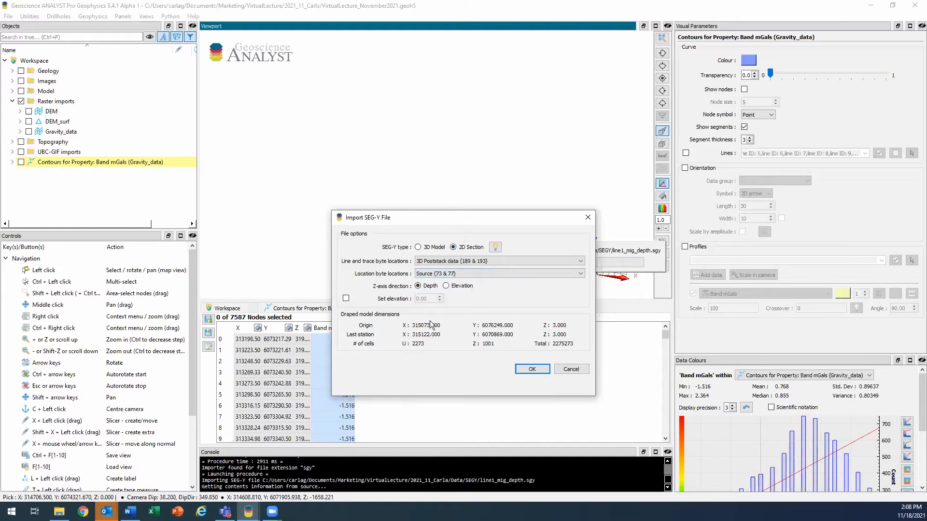
{"action": "left_click", "coordinate": [532, 370]}
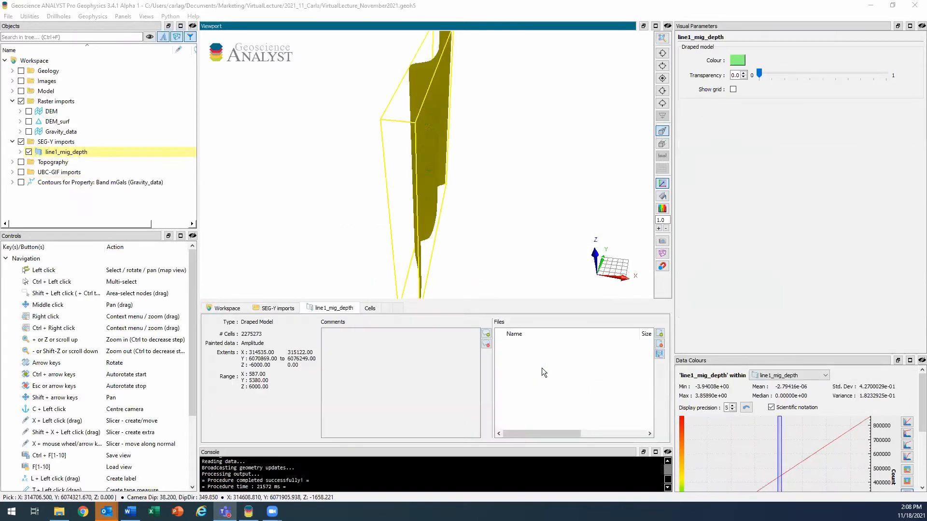
Show the cell data of line1_mig_depth and apply the flag colour table to its amplitudes
{"action": "left_click_drag", "start_coordinate": [421, 244], "coordinate": [357, 227]}
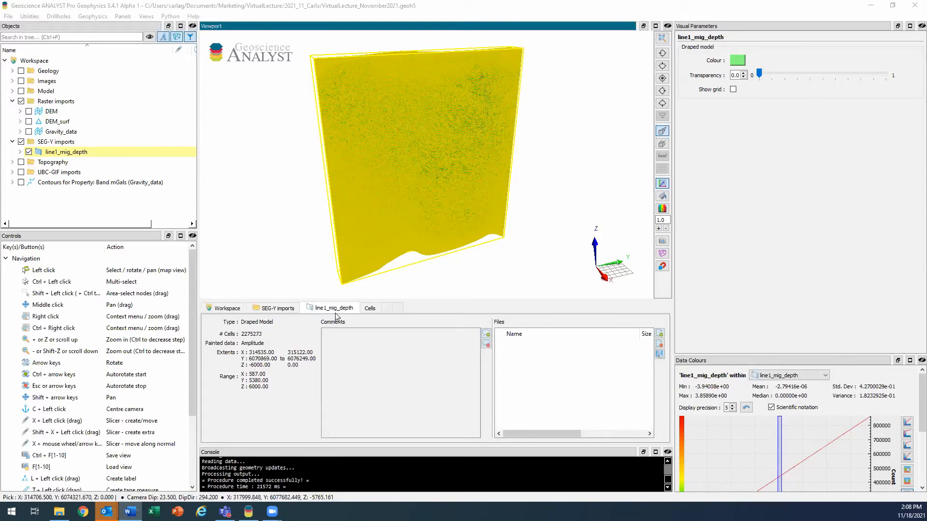
{"action": "left_click", "coordinate": [369, 308]}
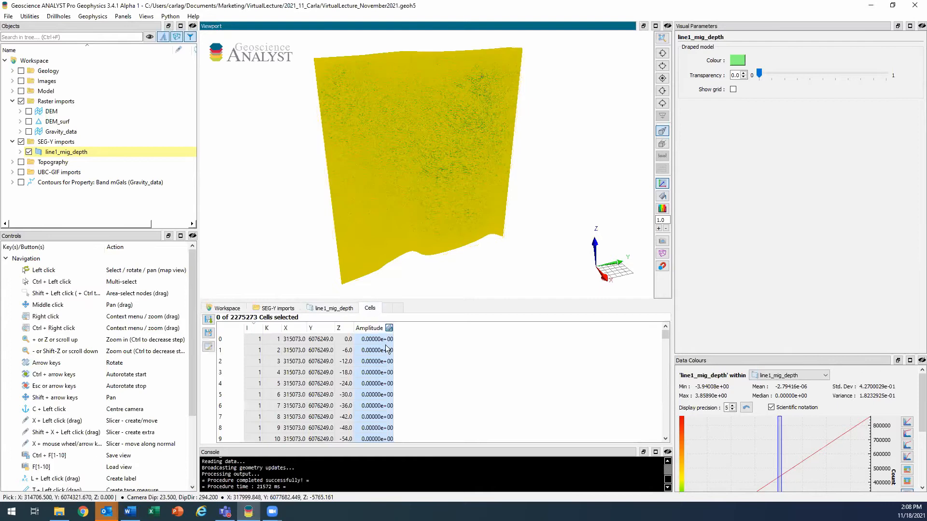
{"action": "left_click_drag", "start_coordinate": [763, 356], "coordinate": [768, 239]}
{"action": "left_click", "coordinate": [801, 480]}
{"action": "scroll", "coordinate": [781, 448], "scroll_direction": "down", "scroll_amount": 4}
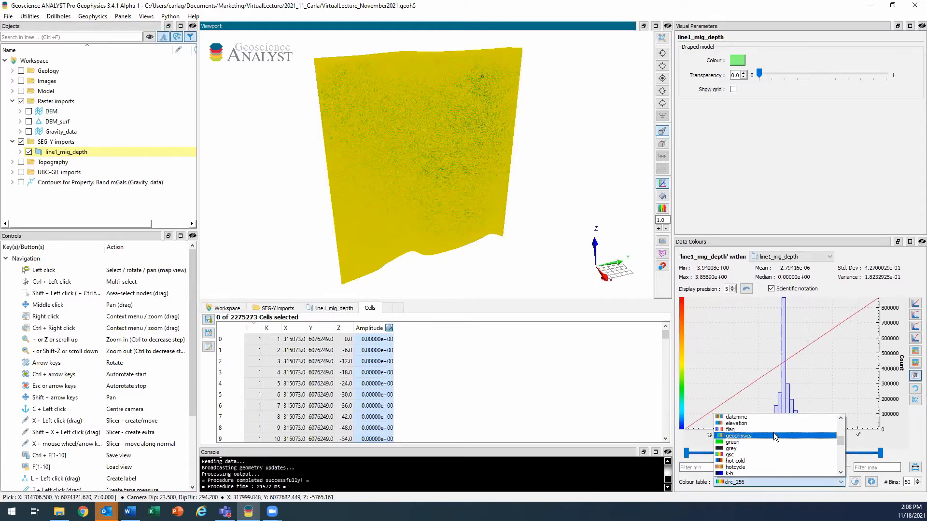
{"action": "left_click", "coordinate": [774, 431]}
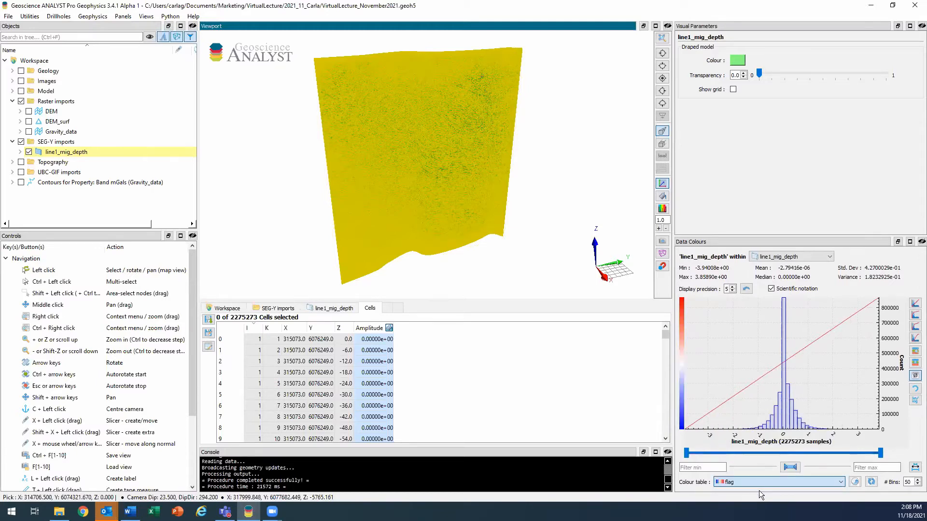
Set a linear colour stretch from -1.5 to 1.5 for the line1_mig_depth amplitudes and look closely at the section
{"action": "left_click", "coordinate": [915, 304]}
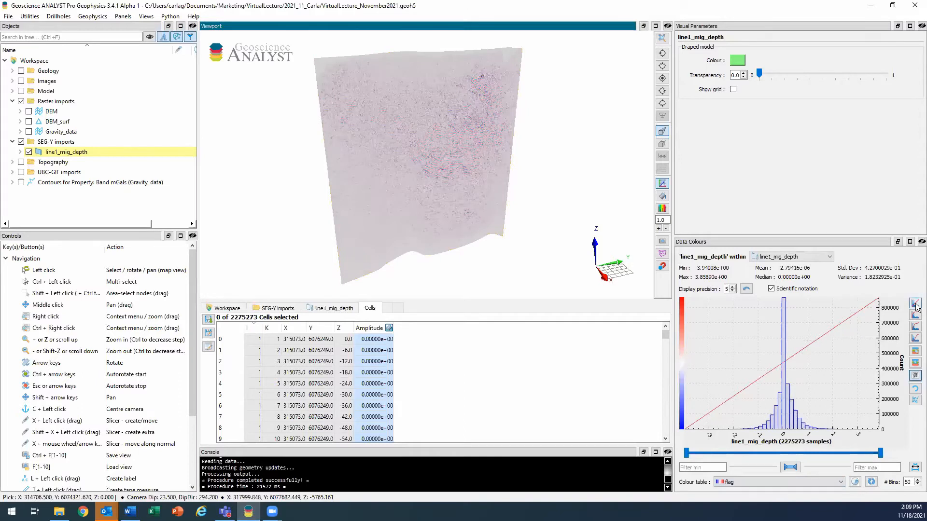
{"action": "left_click_drag", "start_coordinate": [454, 248], "coordinate": [394, 248]}
{"action": "type", "text": "1.5"}
{"action": "left_click", "coordinate": [410, 248]}
{"action": "type", "text": "-"}
{"action": "left_click_drag", "start_coordinate": [470, 261], "coordinate": [376, 257]}
{"action": "type", "text": "1.5"}
{"action": "left_click", "coordinate": [456, 281]}
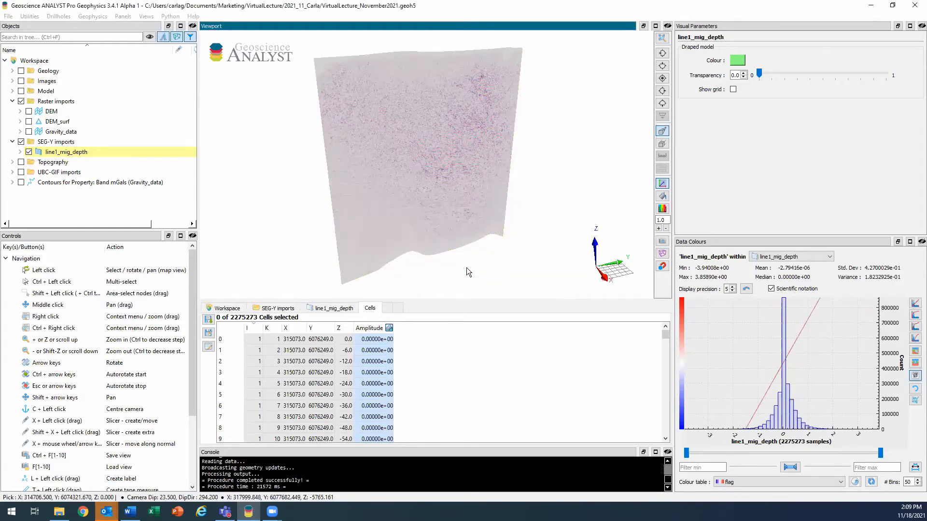
{"action": "scroll", "coordinate": [448, 205], "scroll_direction": "up", "scroll_amount": 5}
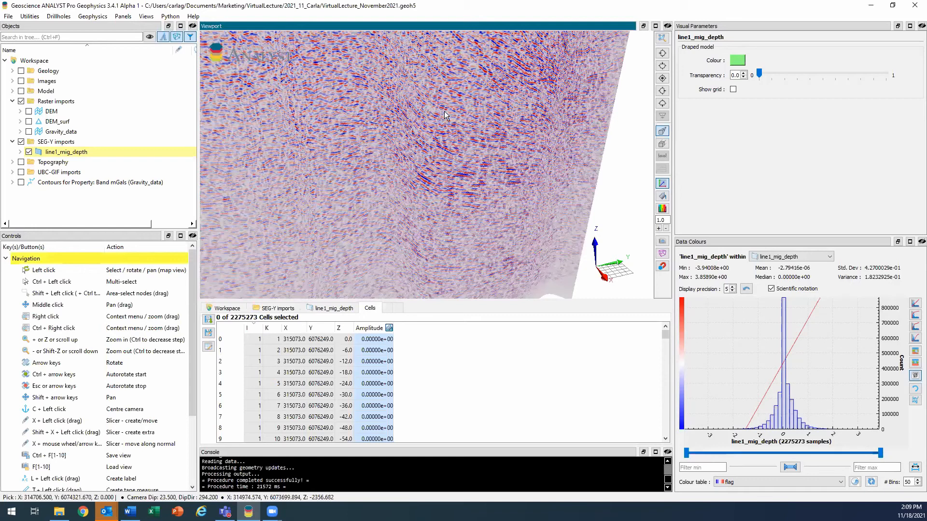
Examine the individual cells of the line1_mig_depth section close up with its grid shown, and hide the grid again
{"action": "scroll", "coordinate": [443, 117], "scroll_direction": "up", "scroll_amount": 3}
{"action": "scroll", "coordinate": [439, 191], "scroll_direction": "down", "scroll_amount": 4}
{"action": "scroll", "coordinate": [440, 194], "scroll_direction": "down", "scroll_amount": 3}
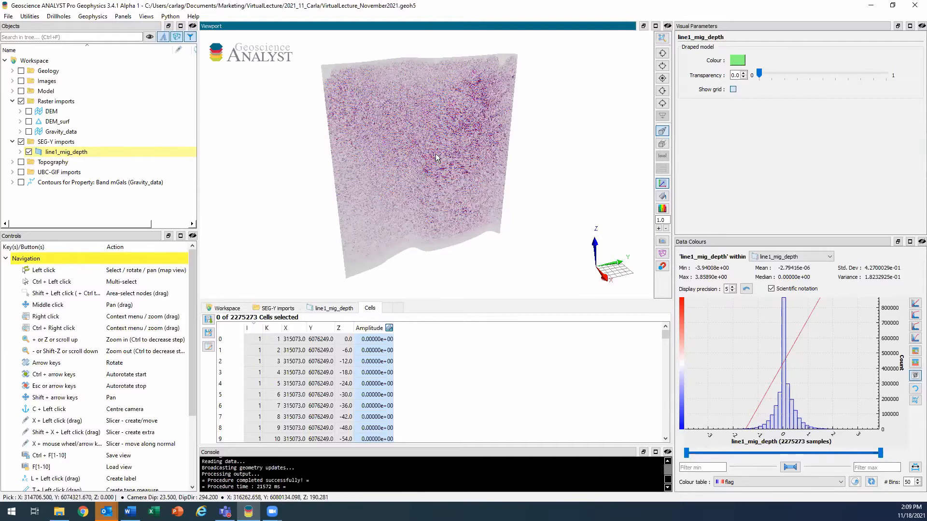
{"action": "scroll", "coordinate": [434, 151], "scroll_direction": "up", "scroll_amount": 10}
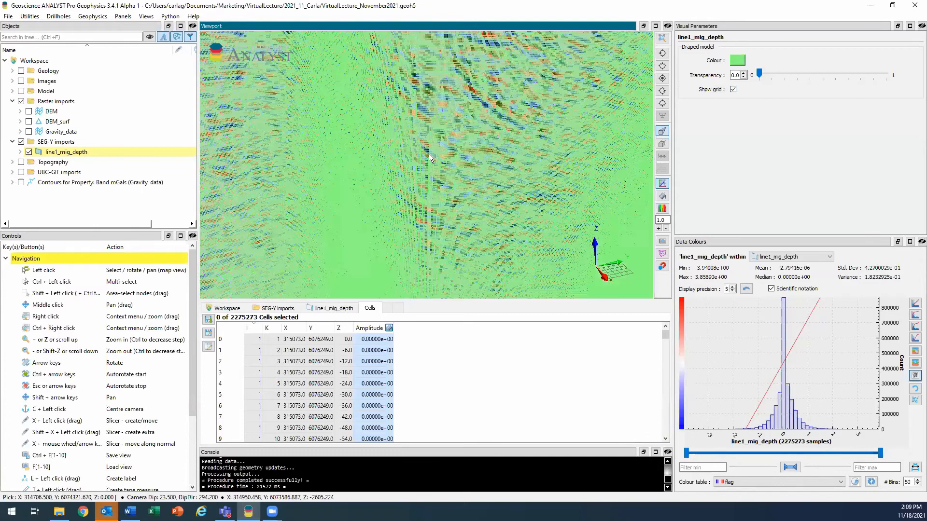
{"action": "scroll", "coordinate": [429, 154], "scroll_direction": "up", "scroll_amount": 6}
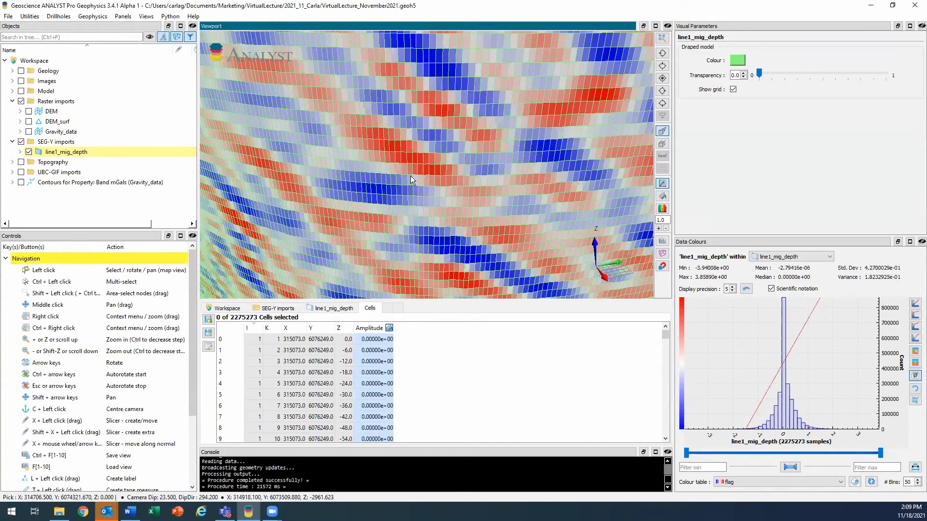
{"action": "scroll", "coordinate": [410, 176], "scroll_direction": "up", "scroll_amount": 2}
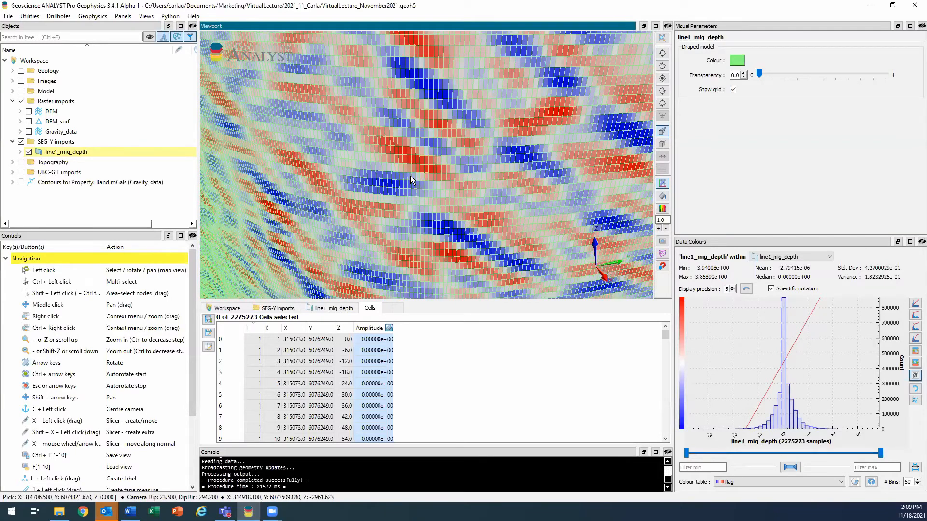
{"action": "scroll", "coordinate": [410, 175], "scroll_direction": "down", "scroll_amount": 5}
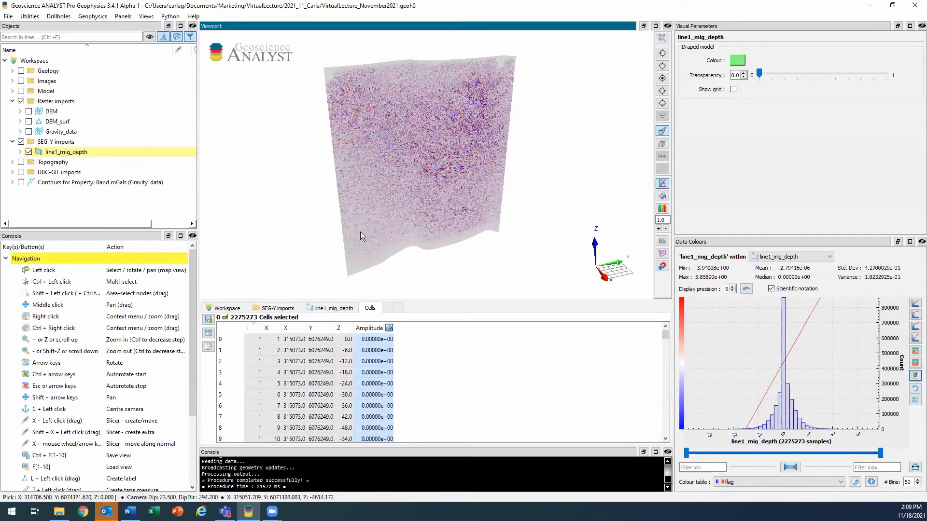
Display DEM_surf and drape the line1_mig_depth seismic section onto it
{"action": "left_click", "coordinate": [29, 122]}
{"action": "left_click_drag", "start_coordinate": [452, 81], "coordinate": [453, 38]}
{"action": "middle_click_drag", "start_coordinate": [452, 88], "coordinate": [455, 94]}
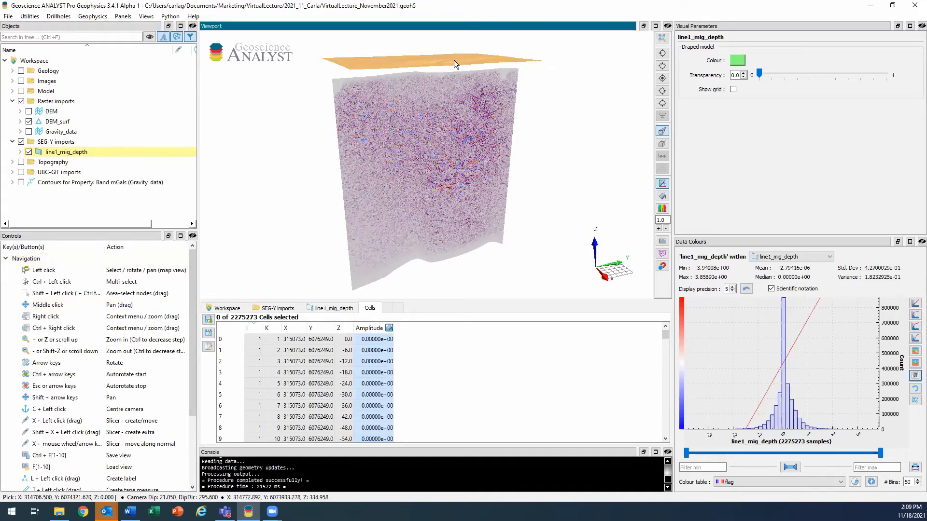
{"action": "right_click", "coordinate": [458, 128]}
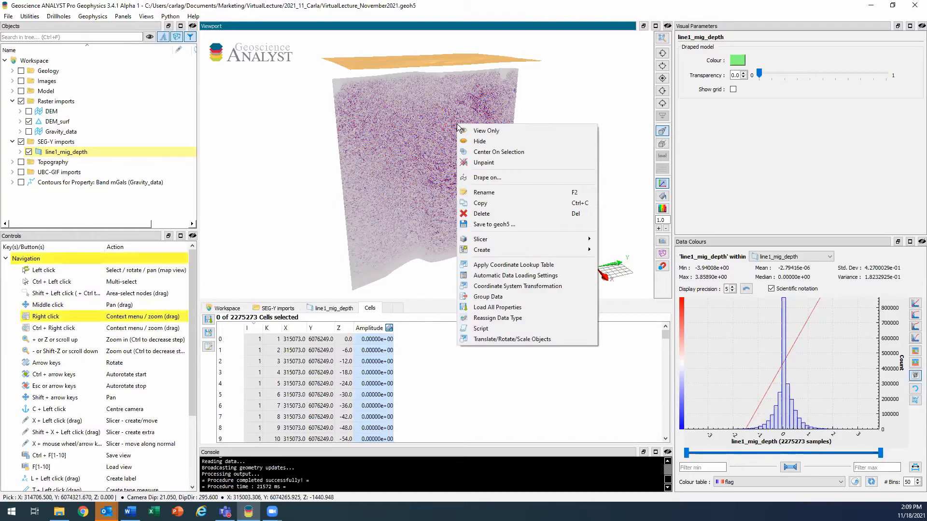
{"action": "left_click", "coordinate": [513, 179]}
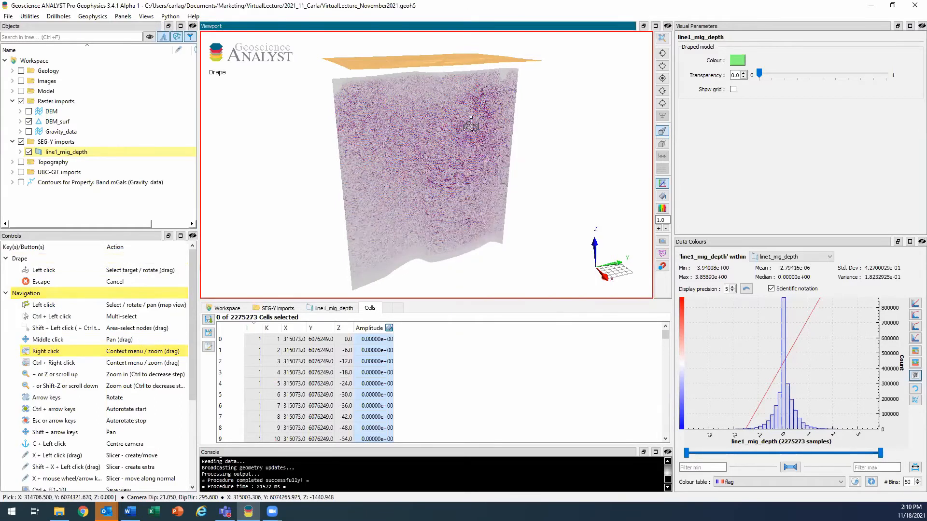
{"action": "left_click", "coordinate": [419, 59]}
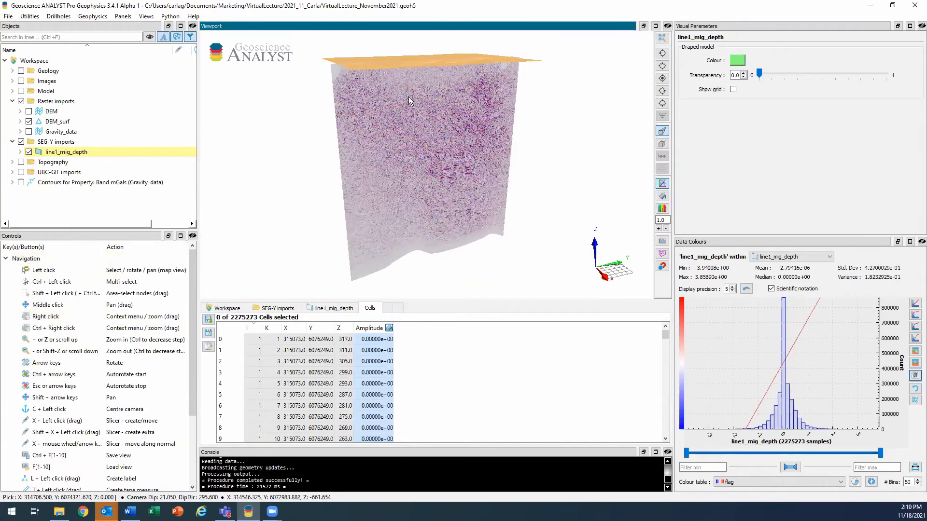
Inspect how the top of the draped seismic section follows the DEM_surf topography from several angles
{"action": "left_click_drag", "start_coordinate": [408, 97], "coordinate": [385, 86]}
{"action": "middle_click_drag", "start_coordinate": [385, 84], "coordinate": [418, 128]}
{"action": "mouse_move", "coordinate": [418, 128]}
{"action": "left_mouse_down"}
{"action": "mouse_move", "coordinate": [442, 143]}
{"action": "mouse_move", "coordinate": [424, 135]}
{"action": "left_mouse_up"}
{"action": "middle_click_drag", "start_coordinate": [424, 136], "coordinate": [406, 134]}
{"action": "scroll", "coordinate": [406, 135], "scroll_direction": "down", "scroll_amount": 2}
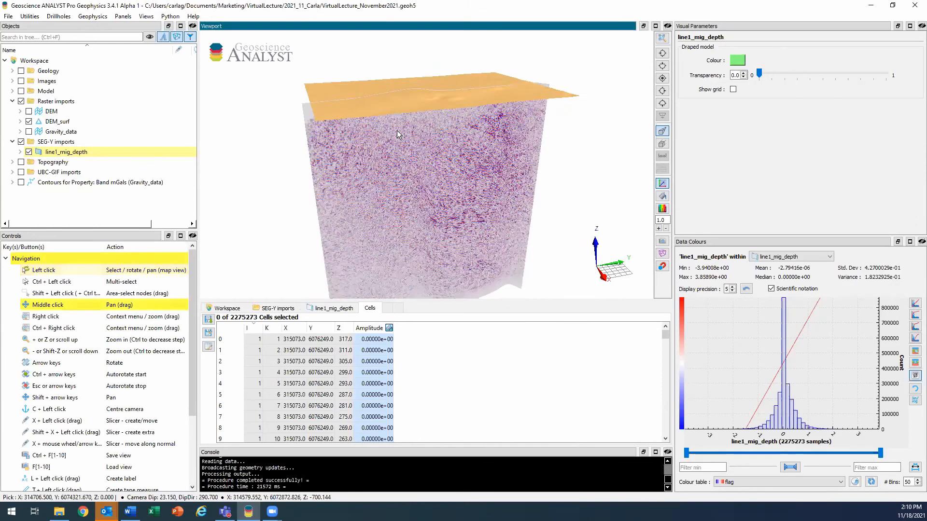
{"action": "left_click", "coordinate": [398, 128]}
{"action": "left_click_drag", "start_coordinate": [399, 128], "coordinate": [395, 127]}
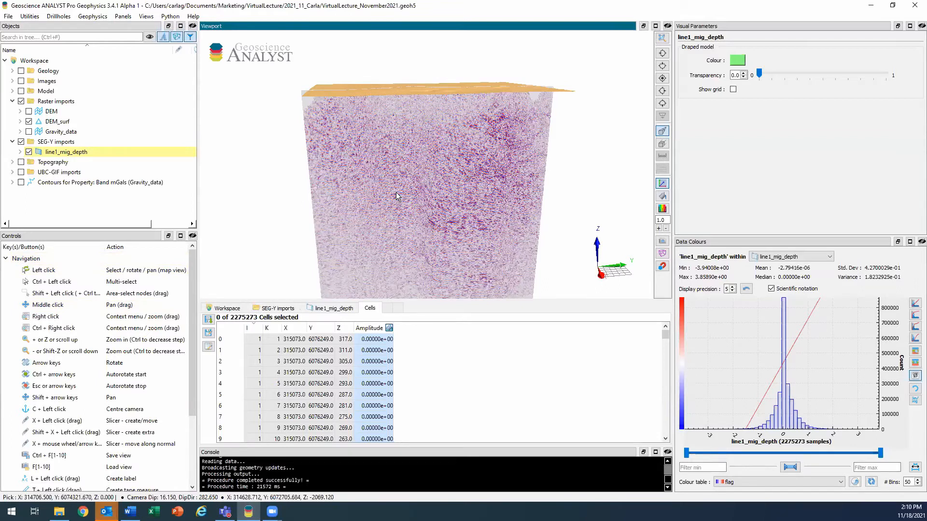
{"action": "mouse_move", "coordinate": [401, 164]}
{"action": "left_mouse_down"}
{"action": "mouse_move", "coordinate": [443, 145]}
{"action": "mouse_move", "coordinate": [411, 147]}
{"action": "mouse_move", "coordinate": [408, 163]}
{"action": "left_mouse_up"}
{"action": "scroll", "coordinate": [408, 164], "scroll_direction": "down", "scroll_amount": 1}
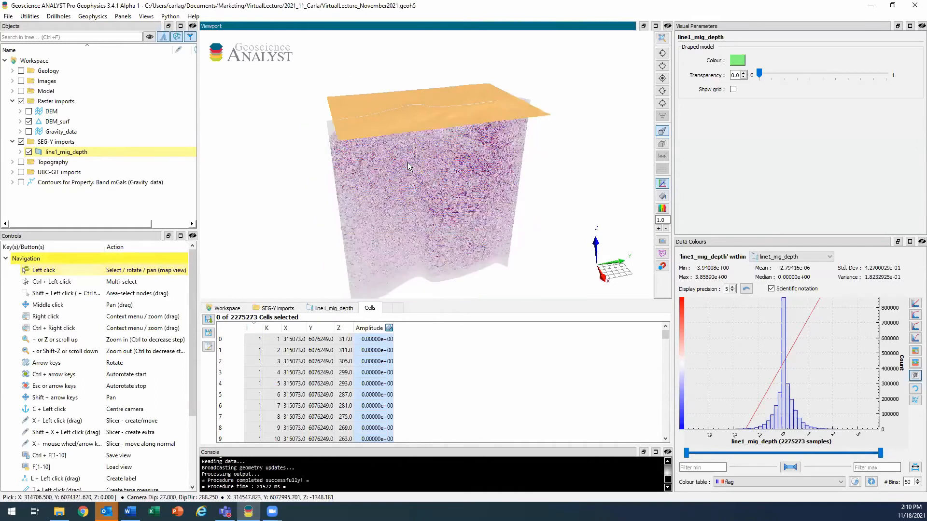
{"action": "middle_click_drag", "start_coordinate": [408, 163], "coordinate": [400, 149]}
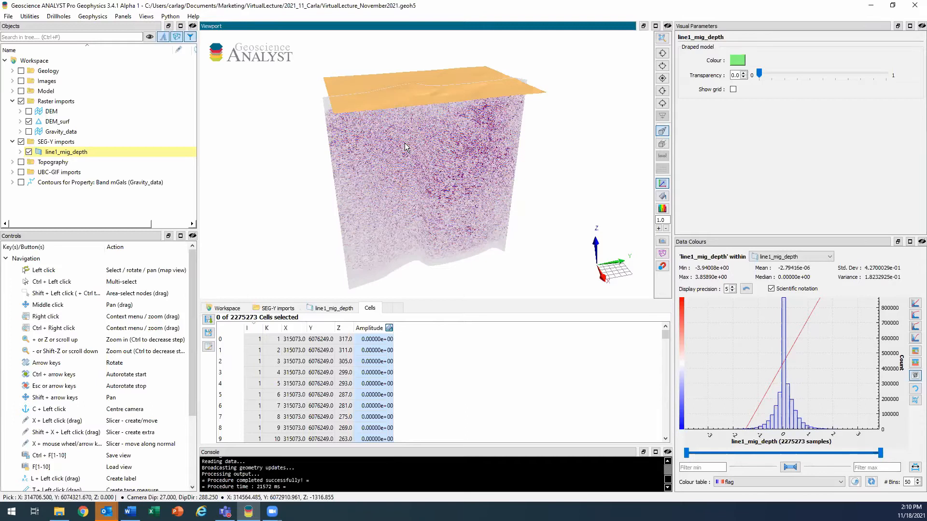
Start an object data transfer and show FlinFlon_model instead of DEM_surf together with the seismic section
{"action": "left_click", "coordinate": [30, 16]}
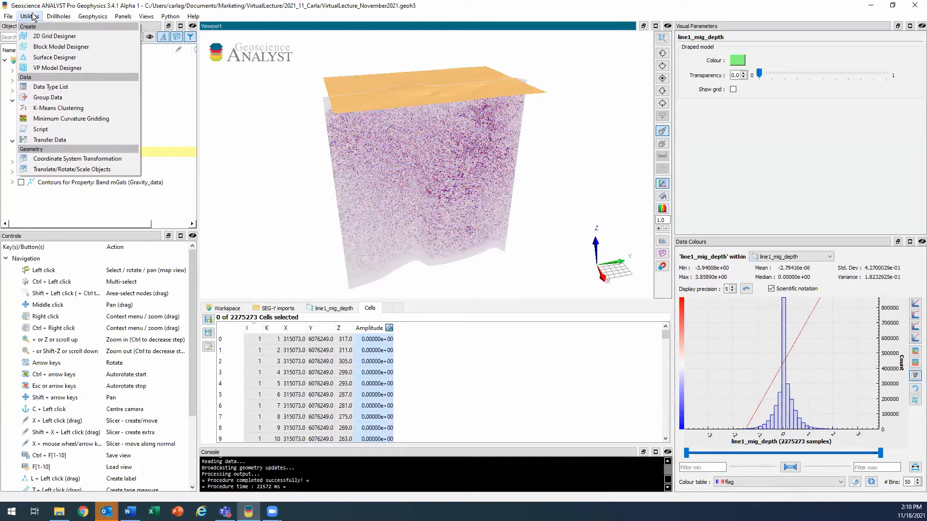
{"action": "left_click", "coordinate": [76, 140]}
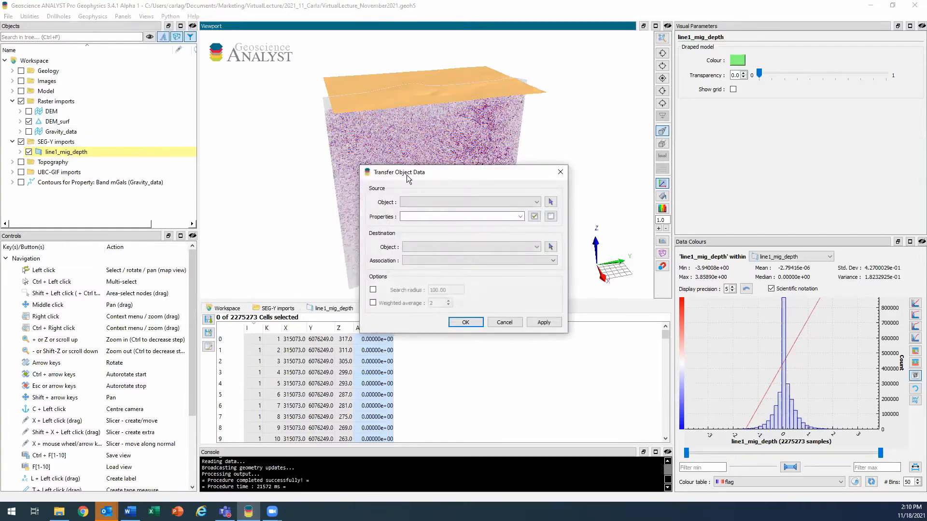
{"action": "left_click_drag", "start_coordinate": [408, 179], "coordinate": [476, 201]}
{"action": "left_click", "coordinate": [29, 121]}
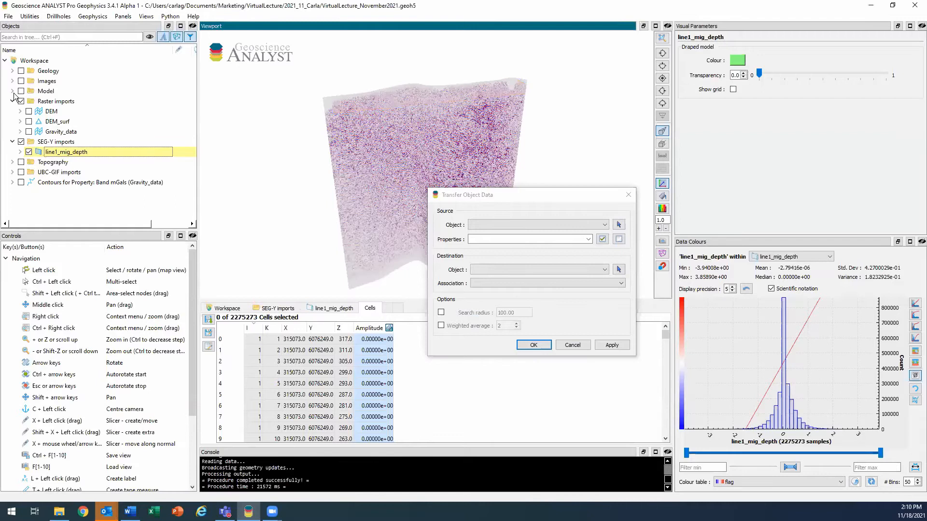
{"action": "left_click", "coordinate": [13, 91]}
{"action": "left_click", "coordinate": [21, 91]}
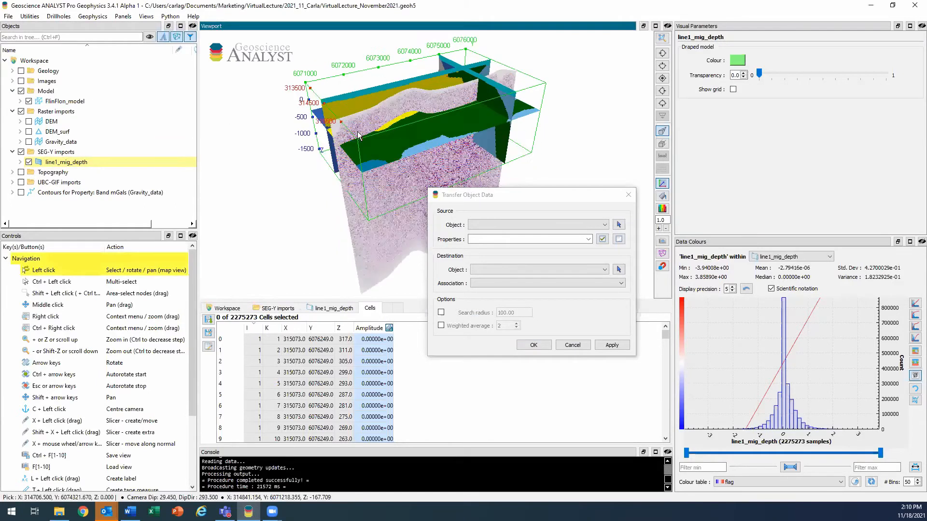
{"action": "left_click_drag", "start_coordinate": [358, 135], "coordinate": [385, 160]}
{"action": "left_click", "coordinate": [368, 113]}
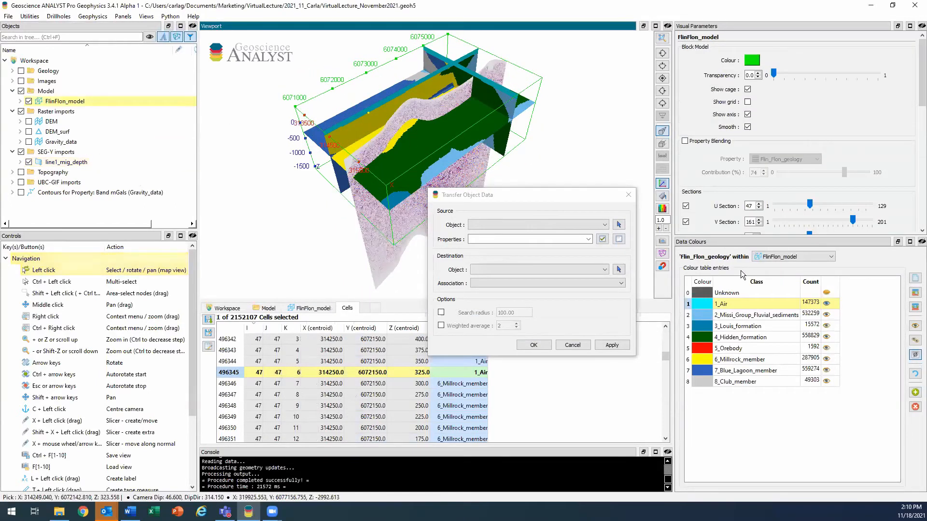
{"action": "scroll", "coordinate": [353, 147], "scroll_direction": "up", "scroll_amount": 3}
{"action": "middle_click_drag", "start_coordinate": [379, 128], "coordinate": [401, 83]}
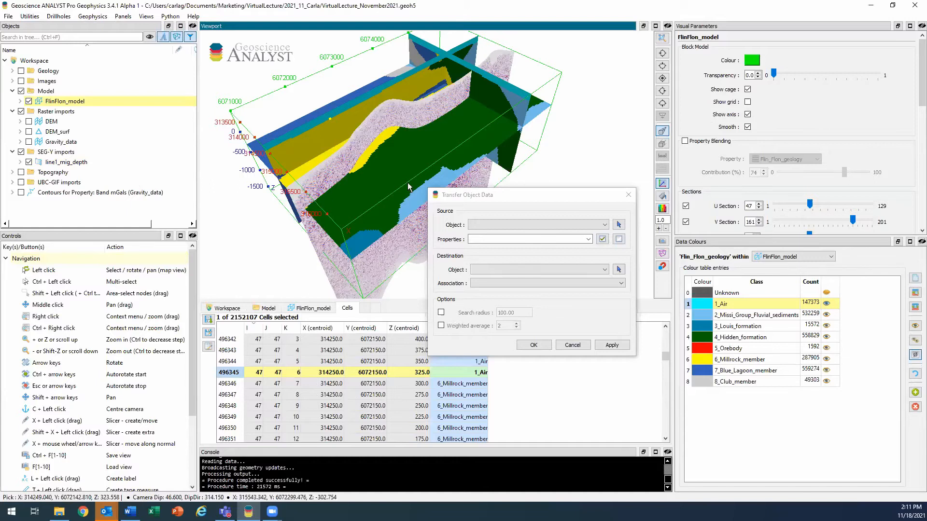
Set the transfer source to FlinFlon_model with its Flin_Flon_geology property and the destination to the line1_mig_depth cells
{"action": "left_click", "coordinate": [619, 225]}
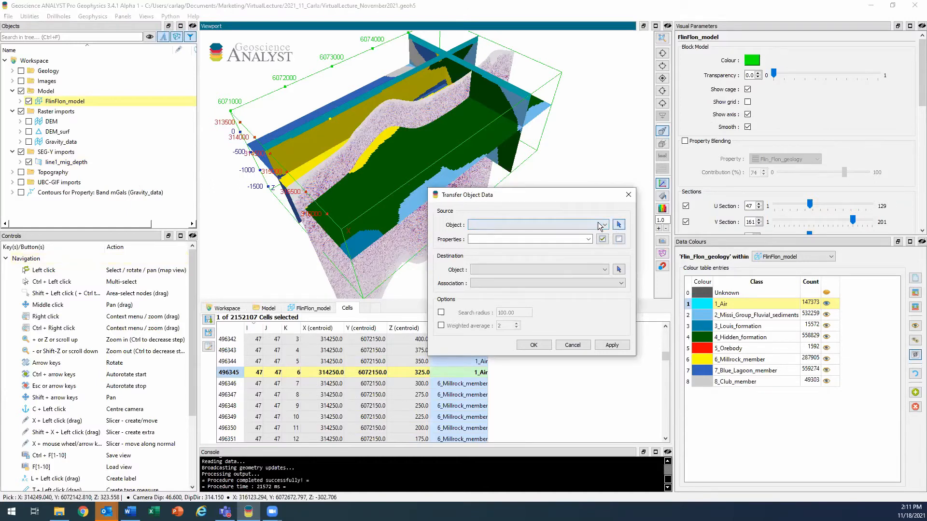
{"action": "left_click", "coordinate": [324, 149]}
{"action": "left_click", "coordinate": [589, 239]}
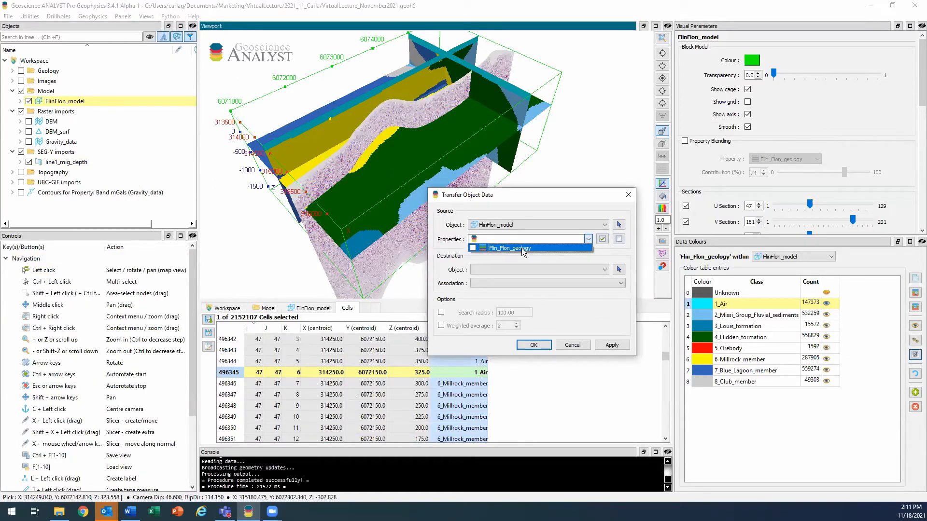
{"action": "left_click", "coordinate": [569, 261]}
{"action": "left_click", "coordinate": [619, 269]}
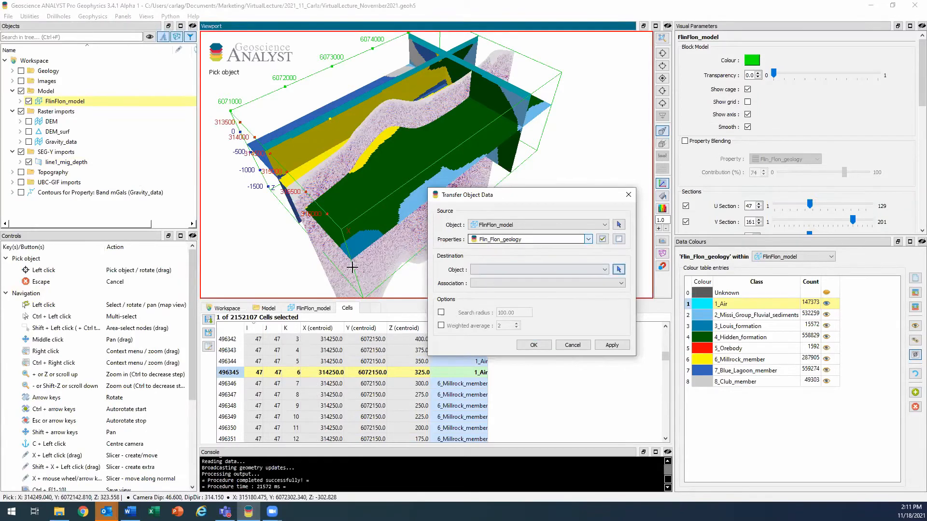
{"action": "left_click", "coordinate": [340, 277]}
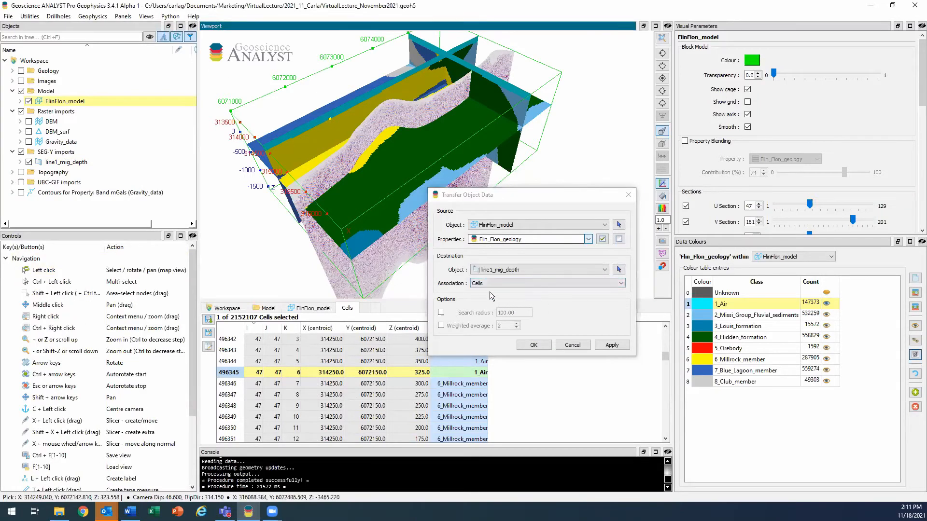
Limit the data transfer to a search radius of 50 and run it
{"action": "left_click_drag", "start_coordinate": [368, 221], "coordinate": [364, 198]}
{"action": "middle_click_drag", "start_coordinate": [365, 198], "coordinate": [377, 157]}
{"action": "left_click", "coordinate": [441, 312]}
{"action": "key", "text": "Tab"}
{"action": "type", "text": "50"}
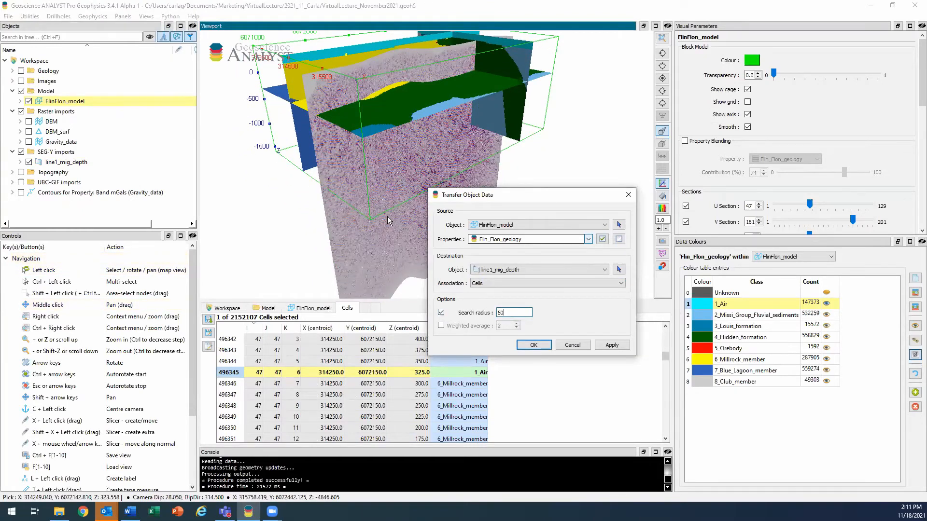
{"action": "left_click", "coordinate": [344, 208]}
{"action": "scroll", "coordinate": [344, 209], "scroll_direction": "up", "scroll_amount": 5}
{"action": "left_click_drag", "start_coordinate": [344, 209], "coordinate": [295, 191]}
{"action": "left_click", "coordinate": [291, 196]}
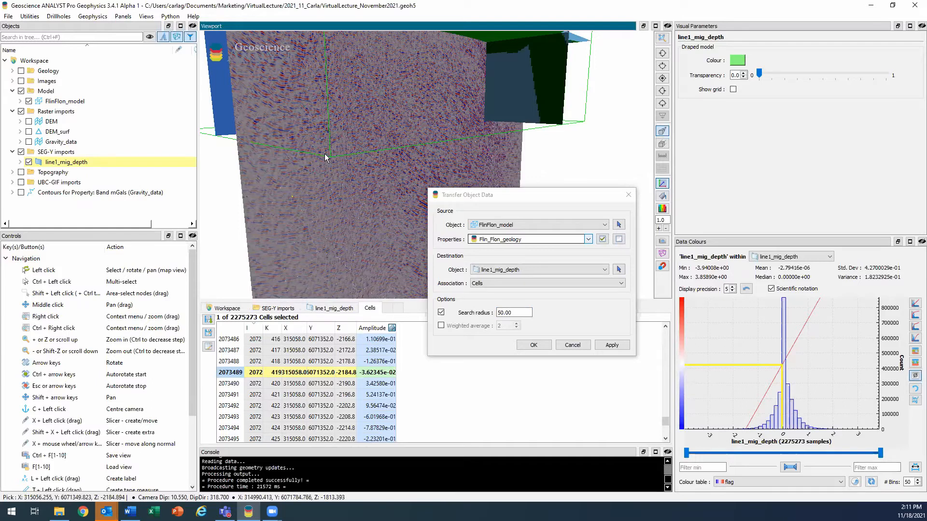
{"action": "scroll", "coordinate": [340, 173], "scroll_direction": "down", "scroll_amount": 5}
{"action": "left_click_drag", "start_coordinate": [340, 172], "coordinate": [357, 168]}
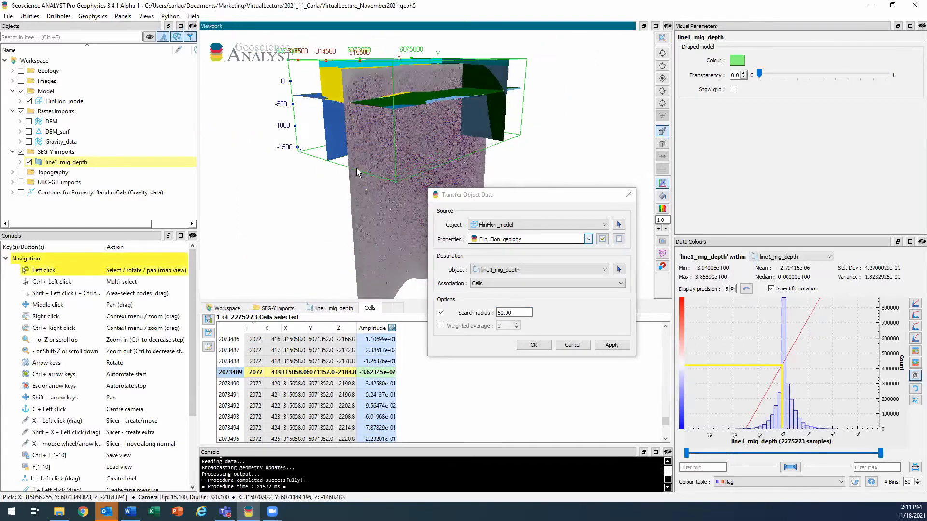
{"action": "left_click", "coordinate": [543, 347]}
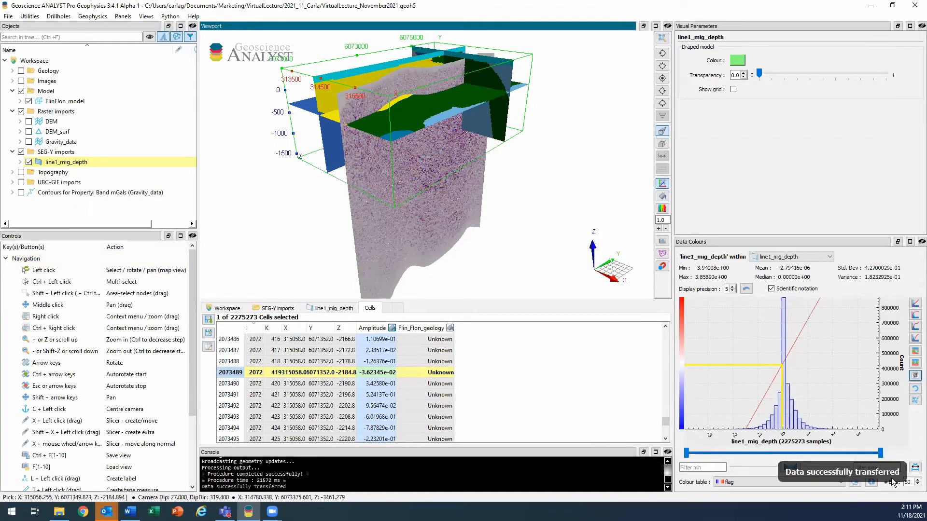
Hide FlinFlon_model and colour the seismic section by Flin_Flon_geology, comparing it with the amplitude display
{"action": "left_click", "coordinate": [28, 101]}
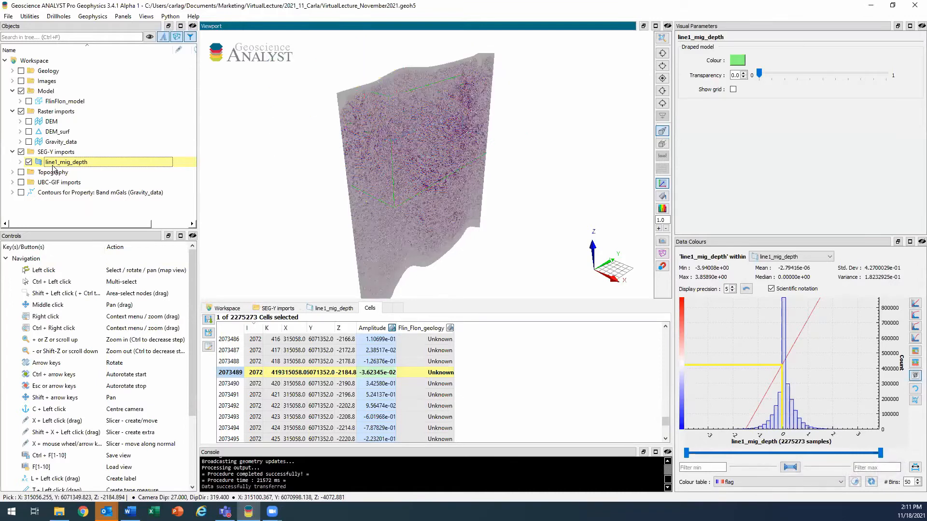
{"action": "left_click", "coordinate": [451, 329]}
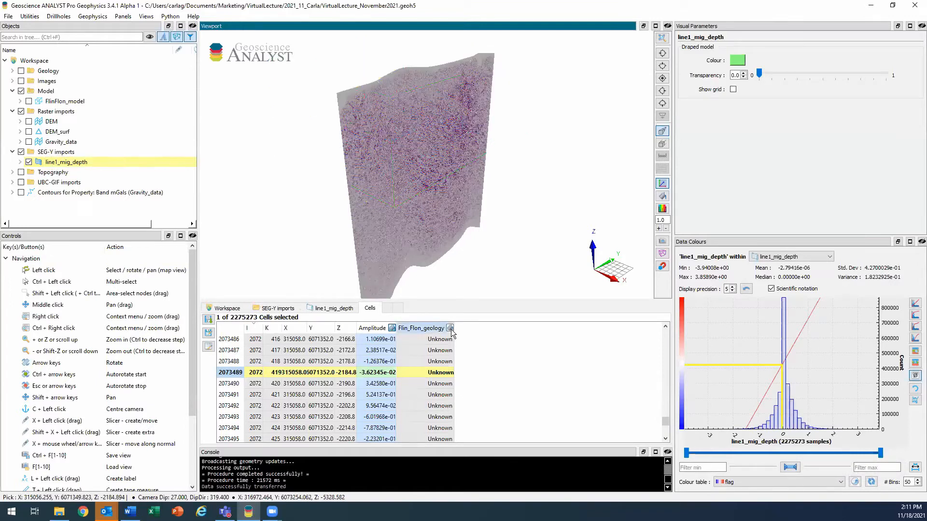
{"action": "left_click_drag", "start_coordinate": [427, 184], "coordinate": [431, 133]}
{"action": "middle_click_drag", "start_coordinate": [430, 133], "coordinate": [430, 149]}
{"action": "scroll", "coordinate": [430, 148], "scroll_direction": "up", "scroll_amount": 4}
{"action": "mouse_move", "coordinate": [426, 182]}
{"action": "left_mouse_down"}
{"action": "mouse_move", "coordinate": [392, 180]}
{"action": "mouse_move", "coordinate": [445, 178]}
{"action": "mouse_move", "coordinate": [428, 178]}
{"action": "left_mouse_up"}
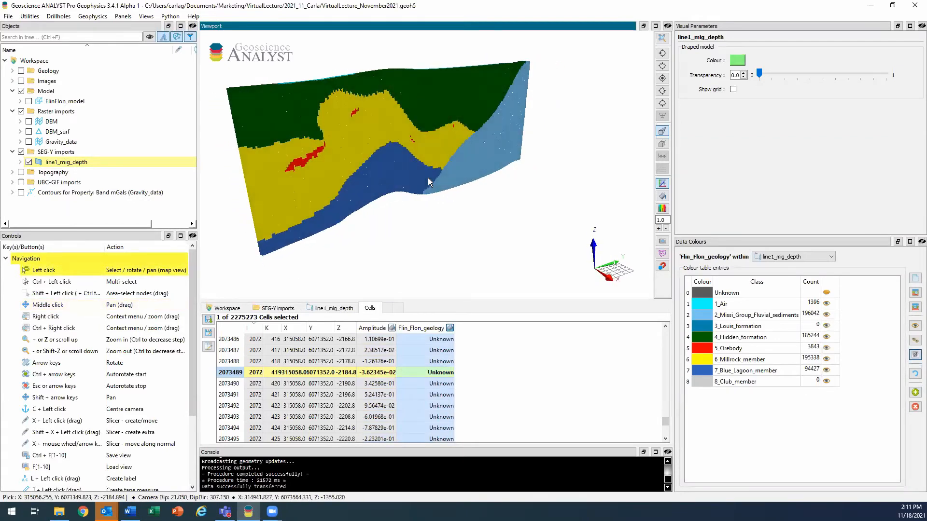
{"action": "left_click", "coordinate": [392, 329]}
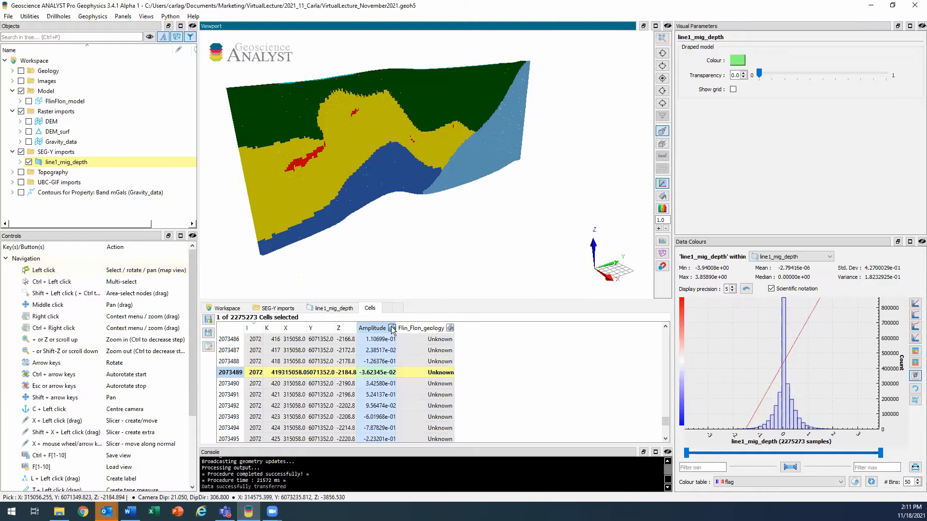
{"action": "left_click", "coordinate": [450, 330]}
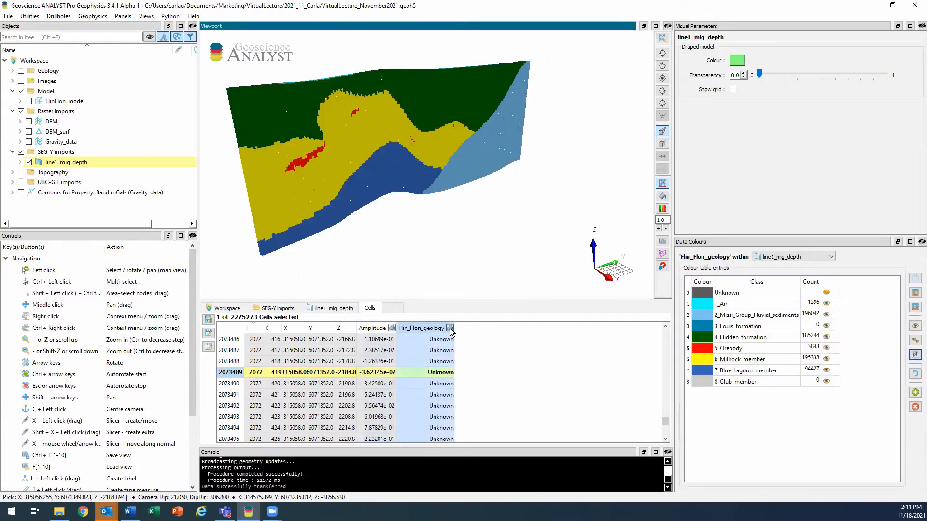
Hide line1_mig_depth and display FlinFlon_mesh from the UBC-GIF imports folder
{"action": "left_click", "coordinate": [28, 162]}
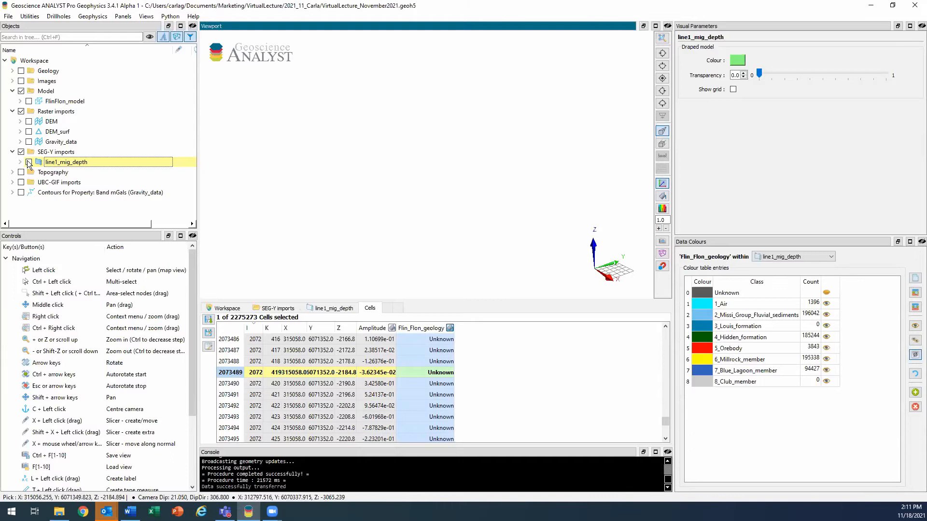
{"action": "left_click", "coordinate": [13, 182]}
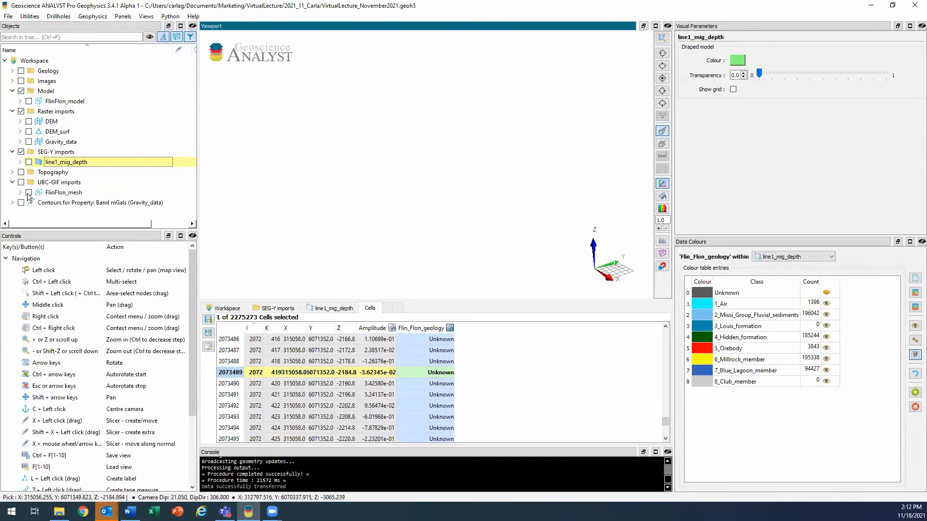
{"action": "left_click", "coordinate": [28, 192]}
{"action": "left_click_drag", "start_coordinate": [422, 142], "coordinate": [447, 131]}
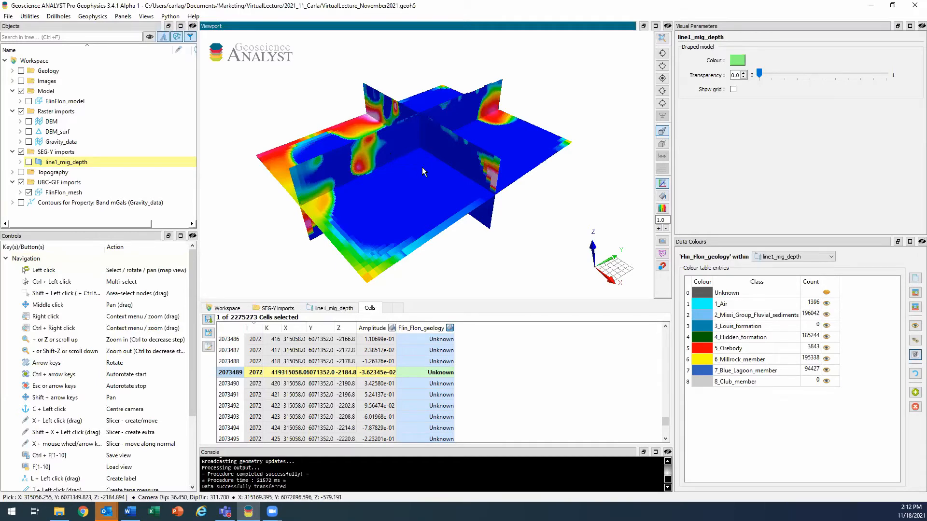
Display FlinFlon_model and set up a data transfer with FlinFlon_mesh as source object and maginv3d_002 as its property
{"action": "middle_click_drag", "start_coordinate": [422, 166], "coordinate": [421, 160]}
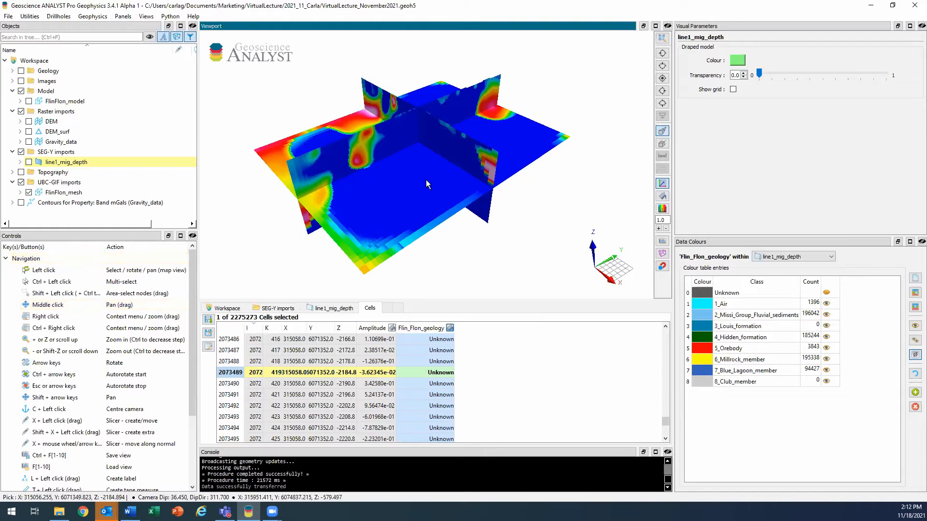
{"action": "left_click", "coordinate": [29, 101]}
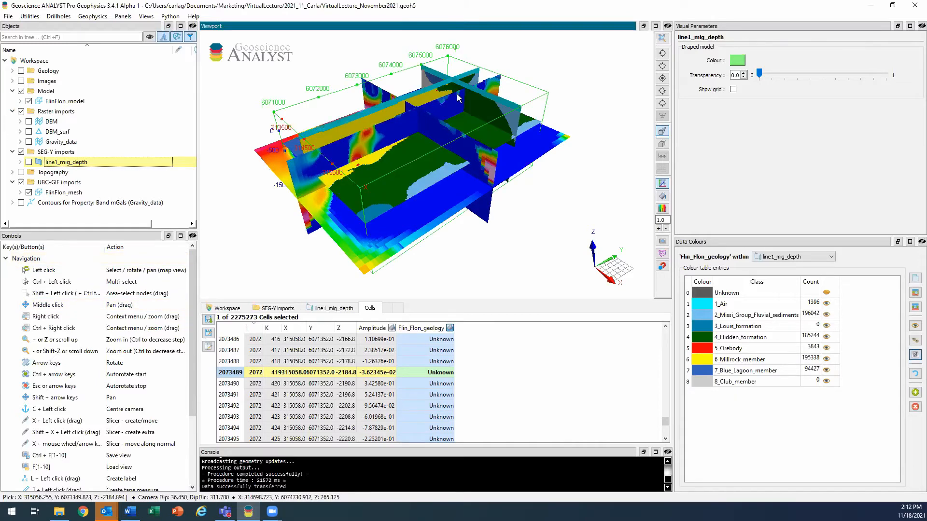
{"action": "left_click", "coordinate": [30, 16]}
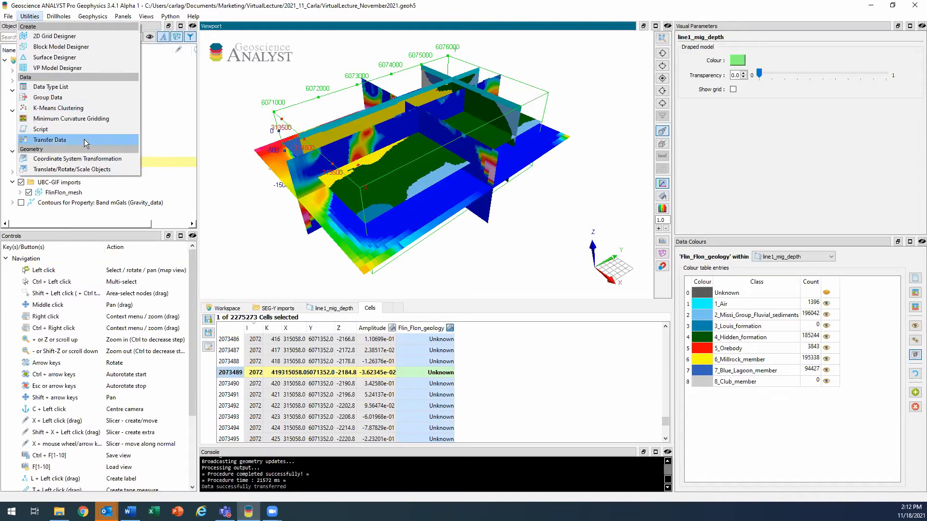
{"action": "left_click", "coordinate": [86, 141]}
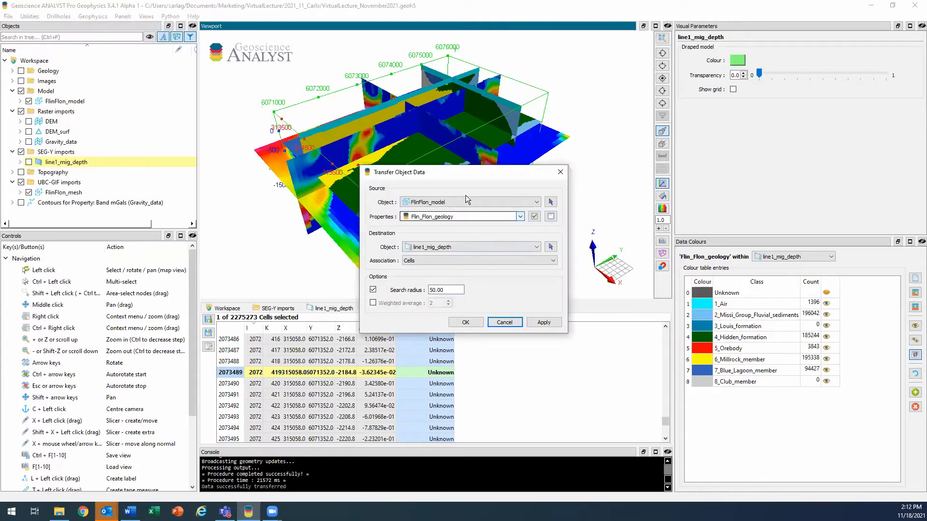
{"action": "left_click_drag", "start_coordinate": [473, 171], "coordinate": [618, 247]}
{"action": "left_click", "coordinate": [691, 272]}
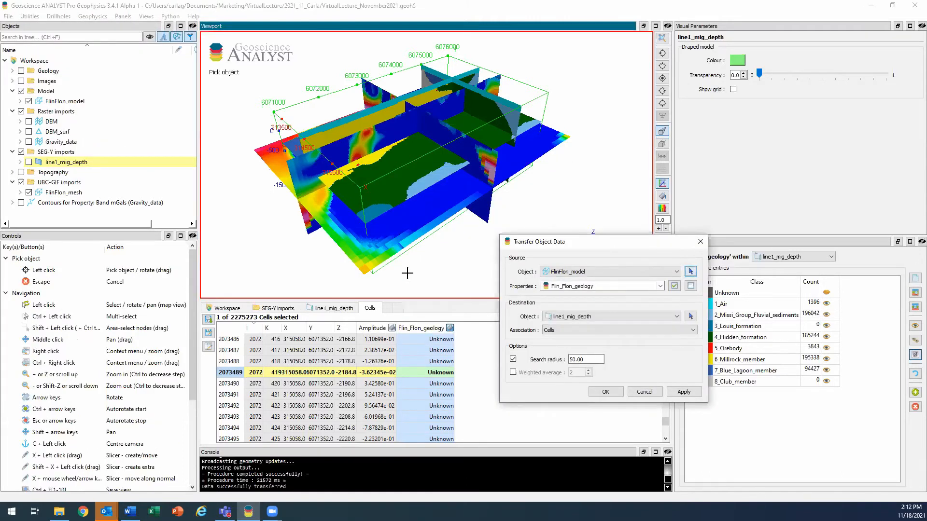
{"action": "left_click", "coordinate": [376, 249]}
{"action": "left_click", "coordinate": [659, 286]}
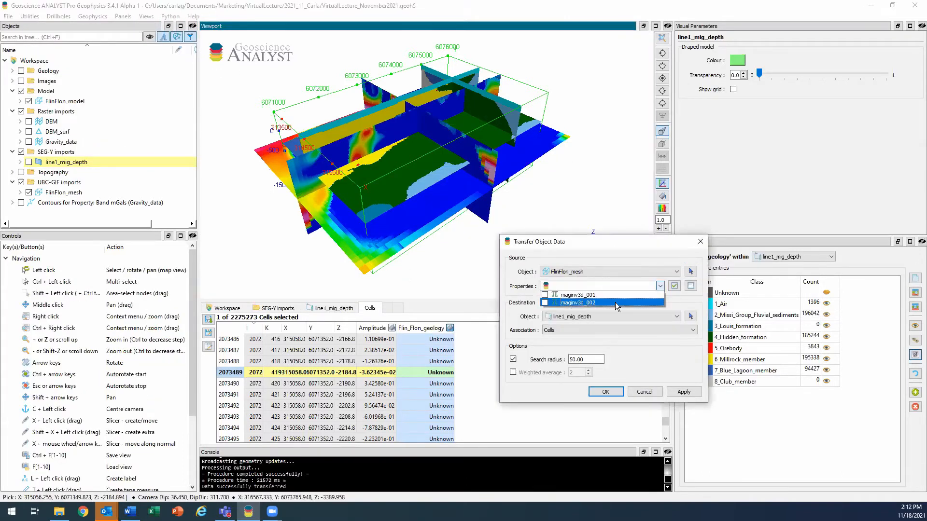
{"action": "left_click", "coordinate": [560, 298]}
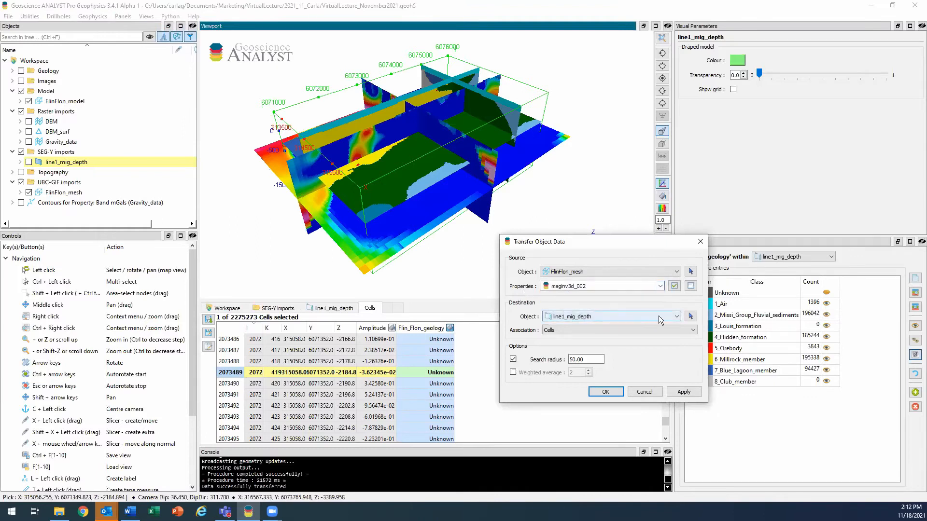
Set the transfer destination to FlinFlon_model and run the transfer
{"action": "left_click", "coordinate": [690, 317]}
{"action": "left_click", "coordinate": [386, 160]}
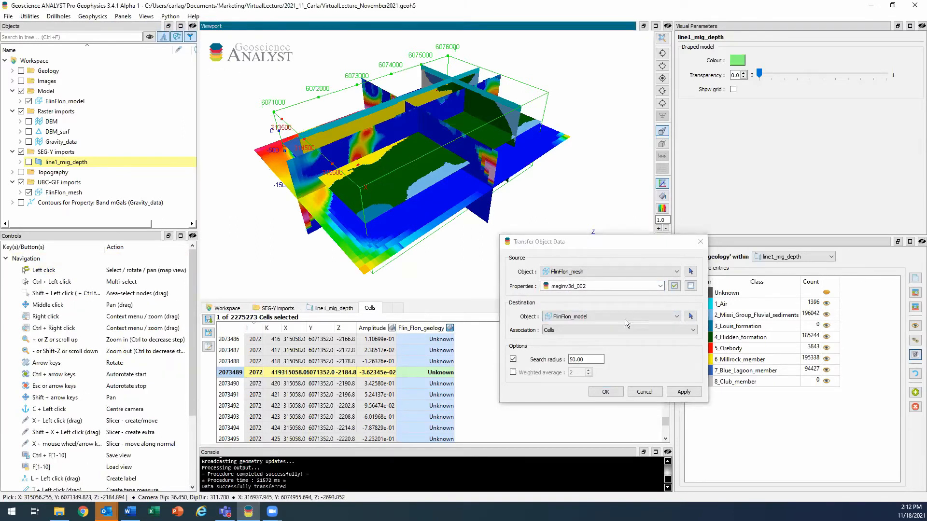
{"action": "left_click", "coordinate": [606, 392]}
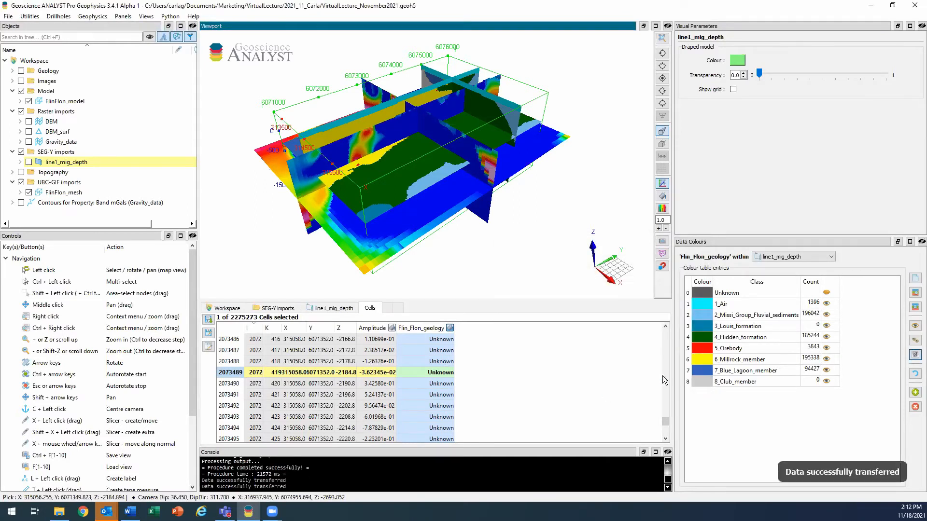
Hide FlinFlon_mesh and colour FlinFlon_model by maginv3d_002, clearing the maximum filter and comparing it with the Flin_Flon_geology display
{"action": "left_click", "coordinate": [29, 193]}
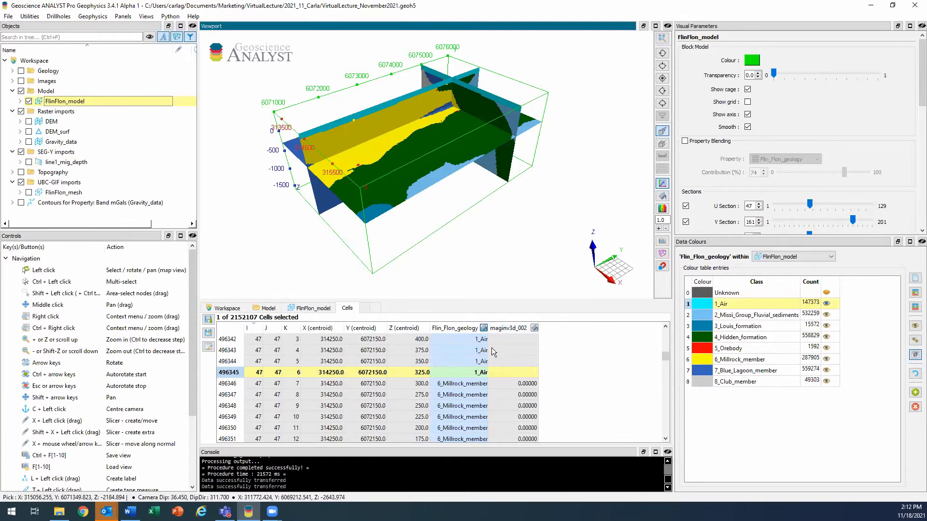
{"action": "left_click", "coordinate": [534, 328]}
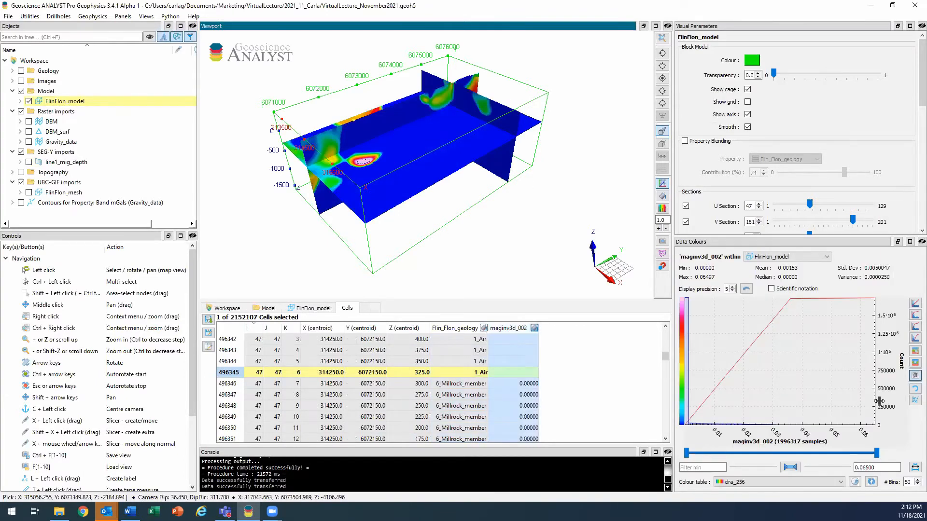
{"action": "left_click", "coordinate": [915, 467]}
{"action": "mouse_move", "coordinate": [399, 146]}
{"action": "left_mouse_down"}
{"action": "mouse_move", "coordinate": [406, 158]}
{"action": "mouse_move", "coordinate": [396, 146]}
{"action": "left_mouse_up"}
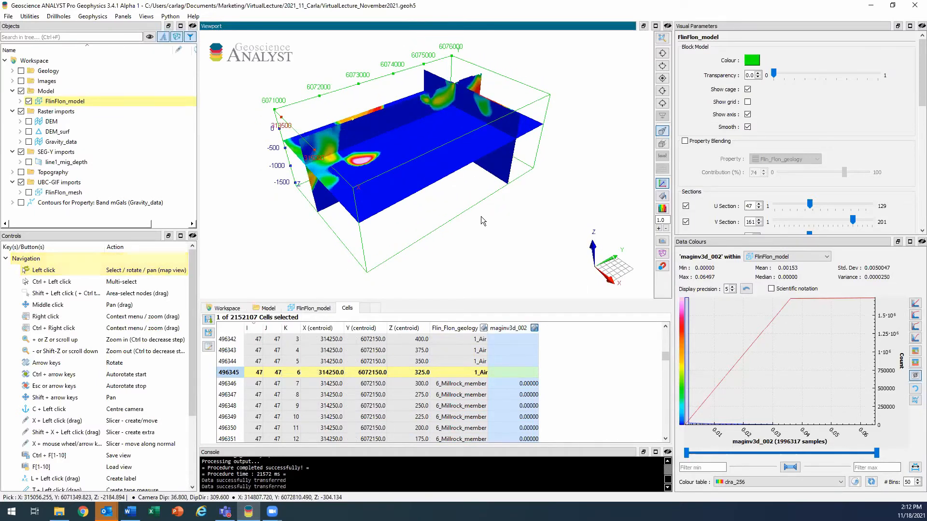
{"action": "left_click", "coordinate": [484, 329]}
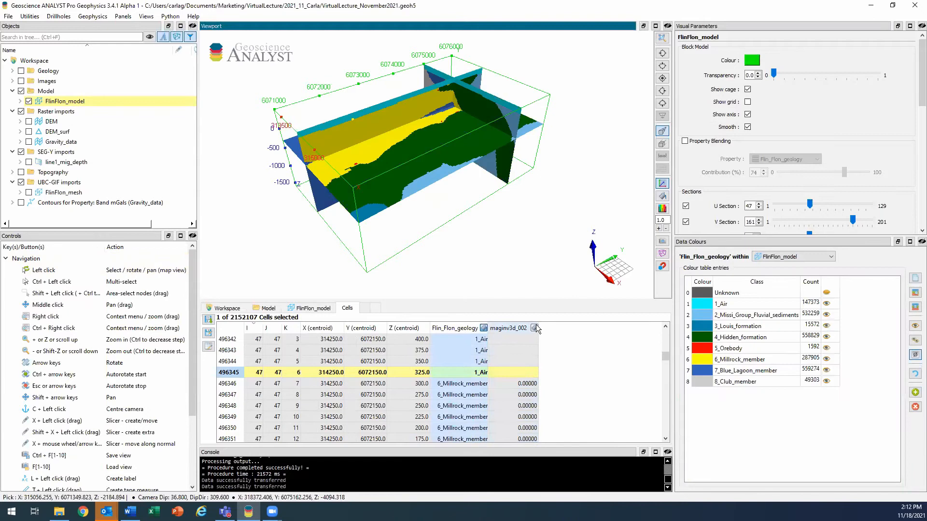
{"action": "left_click", "coordinate": [534, 328]}
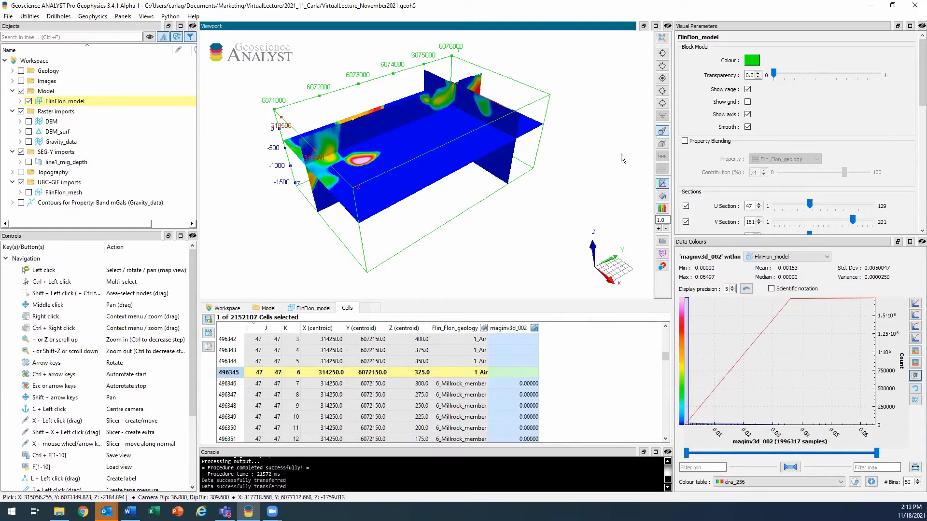
Enable property blending of Flin_Flon_geology on FlinFlon_model, trying different contributions and settling on 50%
{"action": "left_click", "coordinate": [684, 141]}
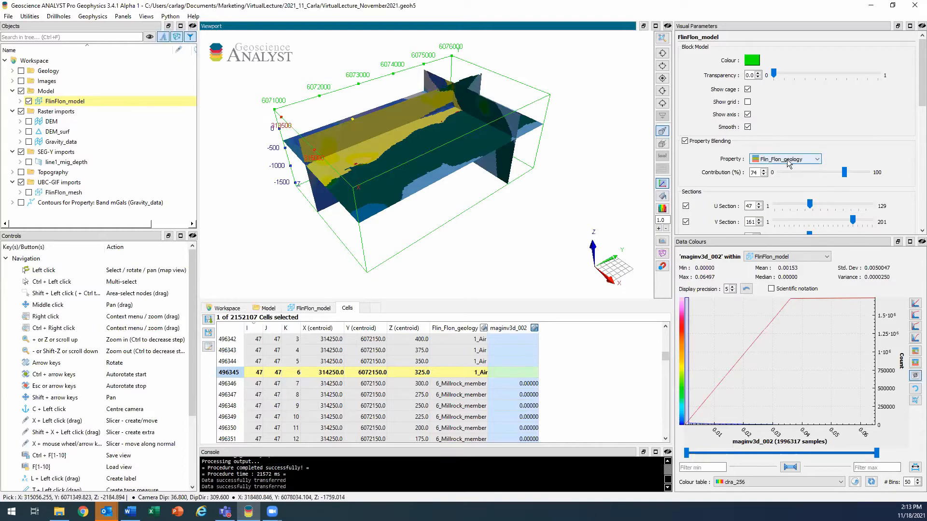
{"action": "left_click", "coordinate": [816, 172]}
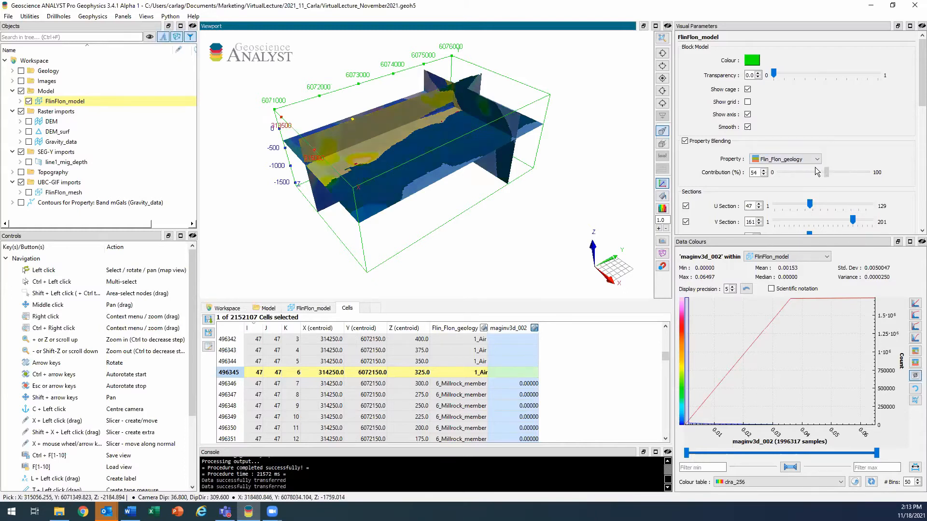
{"action": "left_click_drag", "start_coordinate": [827, 173], "coordinate": [778, 173]}
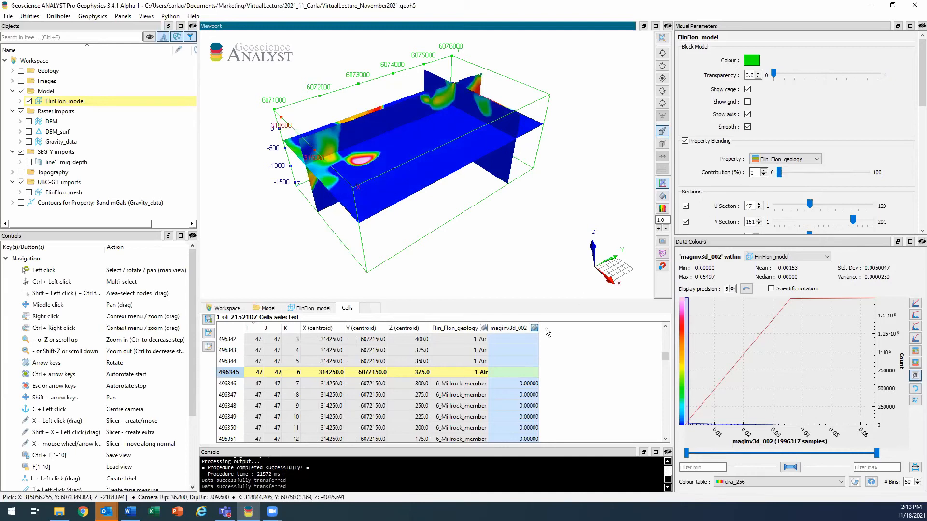
{"action": "left_click_drag", "start_coordinate": [781, 171], "coordinate": [823, 172]}
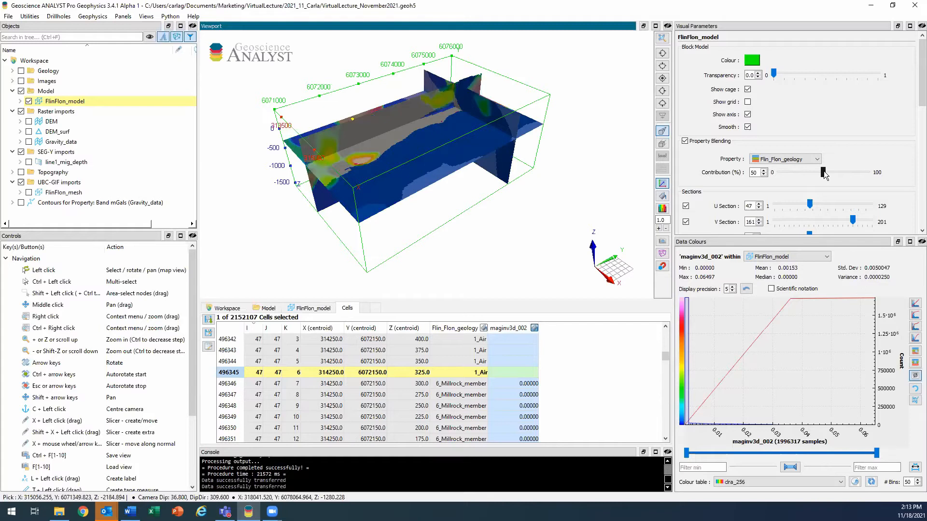
{"action": "middle_click_drag", "start_coordinate": [404, 143], "coordinate": [440, 155]}
{"action": "scroll", "coordinate": [440, 155], "scroll_direction": "up", "scroll_amount": 2}
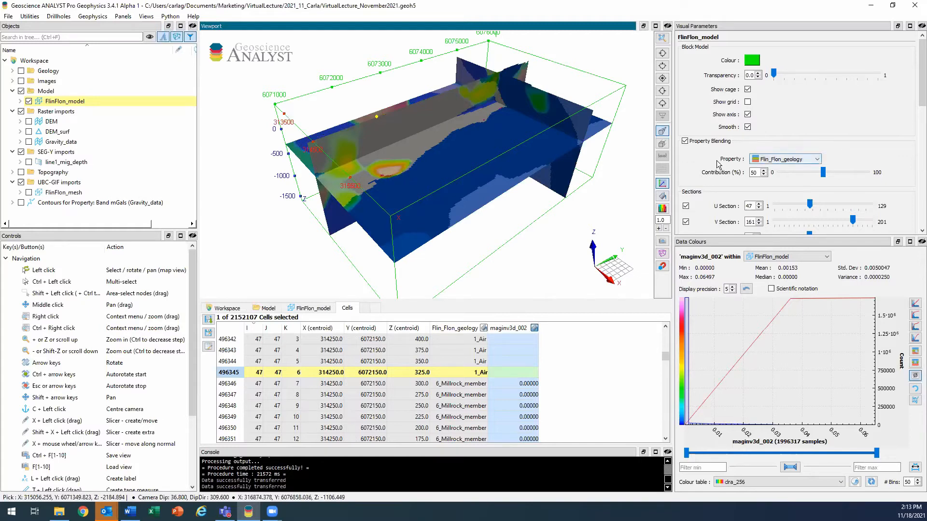
Move the U section of FlinFlon_model to 60 and examine the magnetic anomalies against the blended geology
{"action": "scroll", "coordinate": [898, 121], "scroll_direction": "down", "scroll_amount": 3}
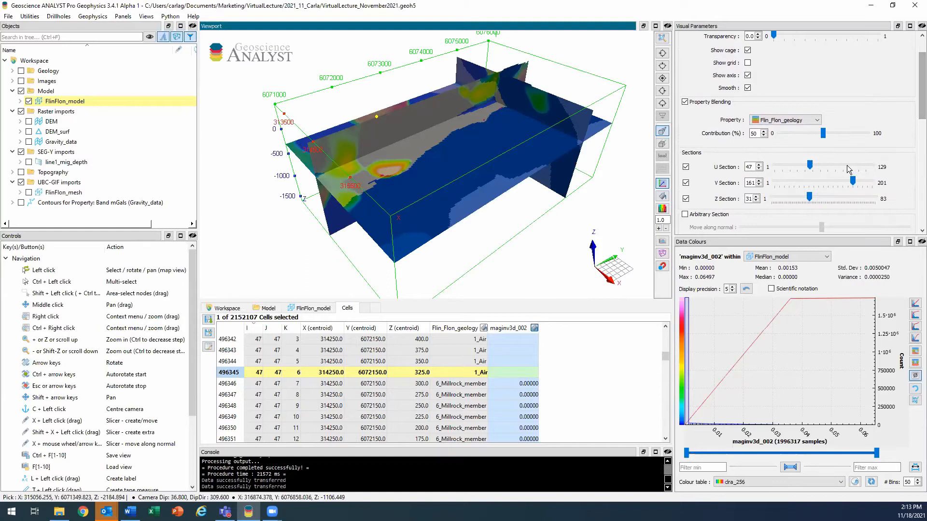
{"action": "left_click_drag", "start_coordinate": [810, 166], "coordinate": [819, 168]}
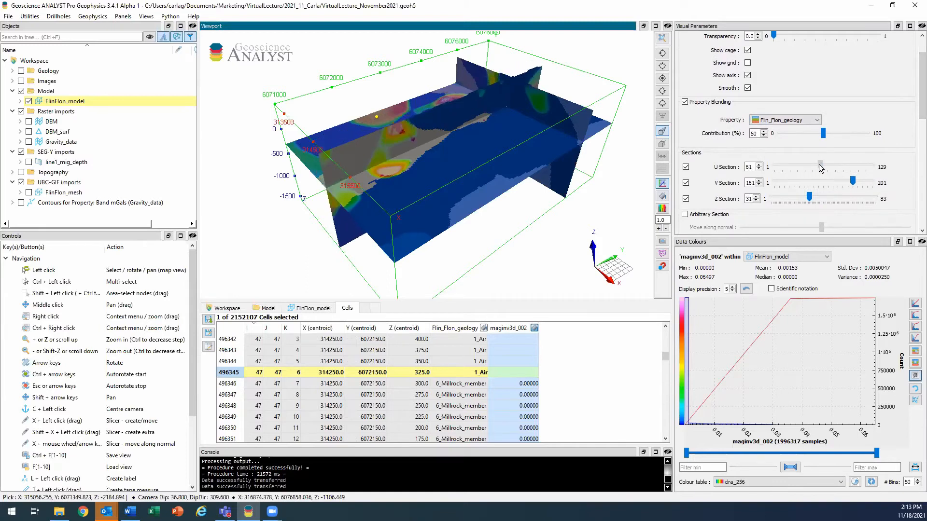
{"action": "scroll", "coordinate": [482, 195], "scroll_direction": "up", "scroll_amount": 2}
{"action": "left_click_drag", "start_coordinate": [482, 195], "coordinate": [463, 183]}
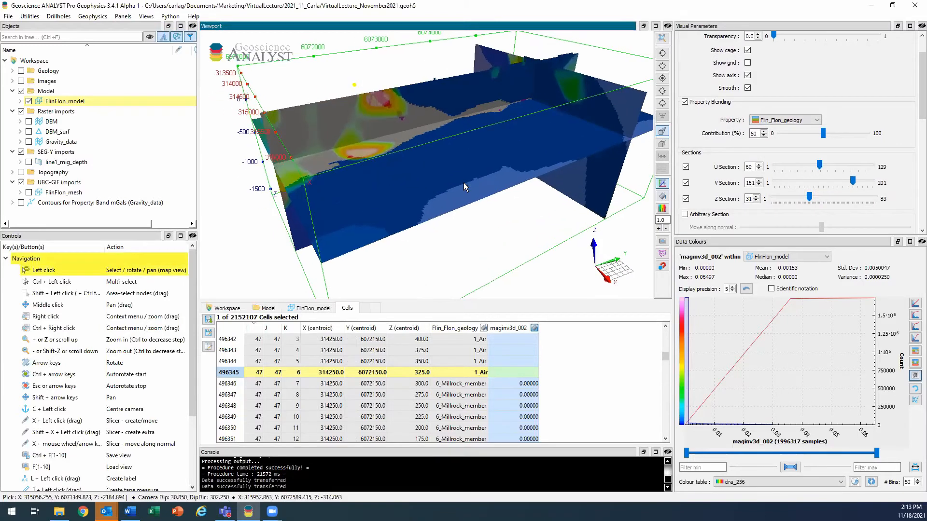
{"action": "scroll", "coordinate": [407, 147], "scroll_direction": "up", "scroll_amount": 3}
{"action": "middle_click_drag", "start_coordinate": [387, 124], "coordinate": [414, 144]}
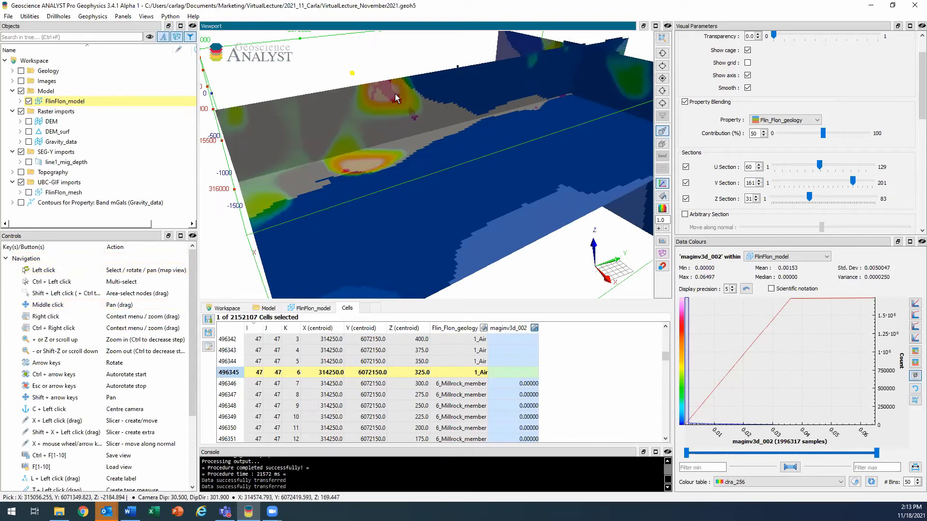
{"action": "scroll", "coordinate": [395, 93], "scroll_direction": "down", "scroll_amount": 3}
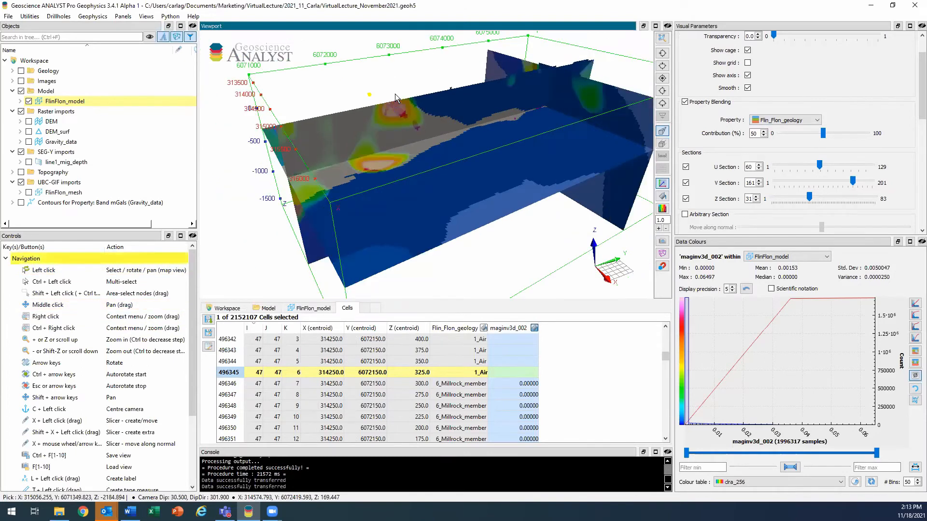
{"action": "left_click_drag", "start_coordinate": [442, 138], "coordinate": [457, 151]}
{"action": "middle_click_drag", "start_coordinate": [456, 152], "coordinate": [435, 153]}
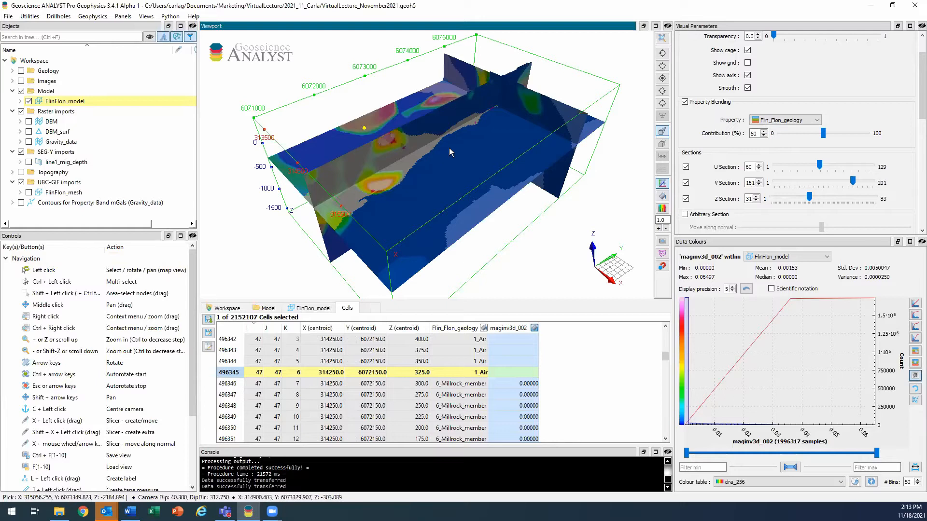
Turn off property blending and remove the maginv3d_002 colouring from FlinFlon_model
{"action": "left_click", "coordinate": [686, 103]}
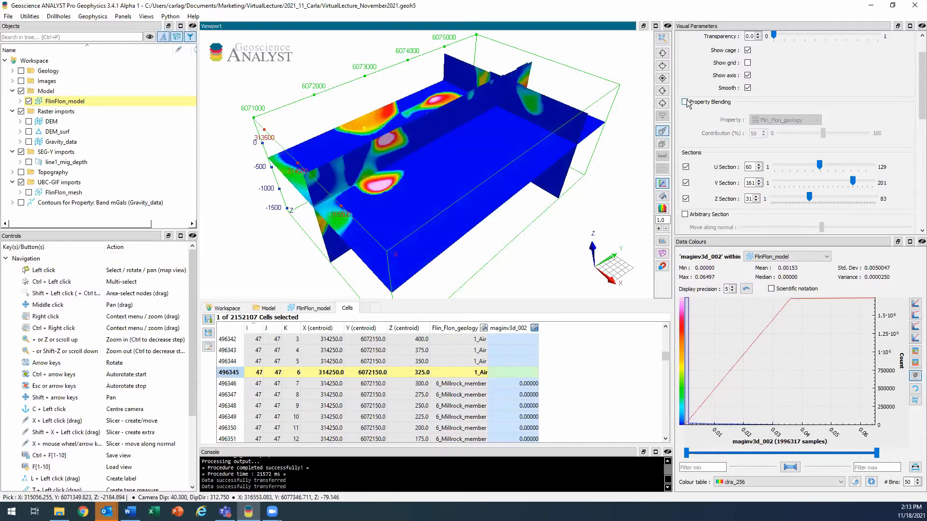
{"action": "left_click", "coordinate": [534, 329]}
{"action": "scroll", "coordinate": [454, 218], "scroll_direction": "down", "scroll_amount": 2}
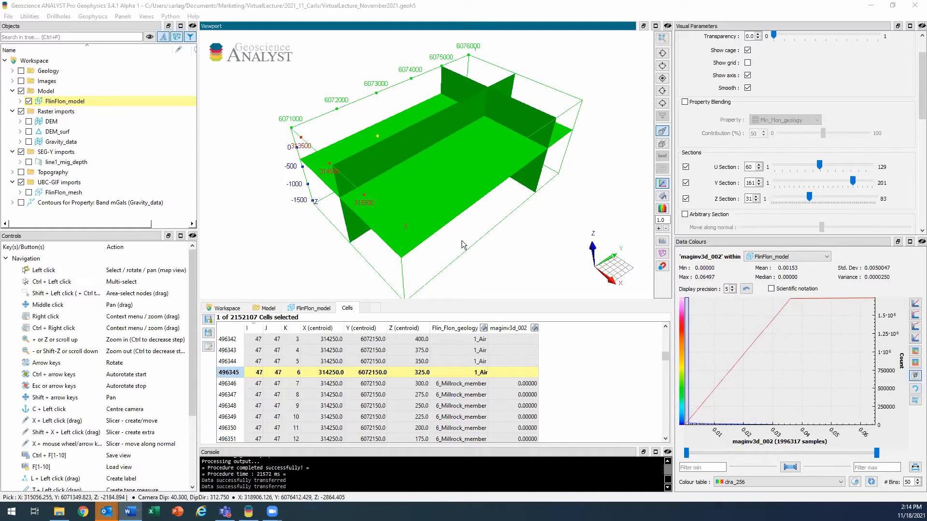
Launch the compute distance to object Python script, accepting the external script notice, and display the faults surface from the Geology folder
{"action": "left_click", "coordinate": [171, 16]}
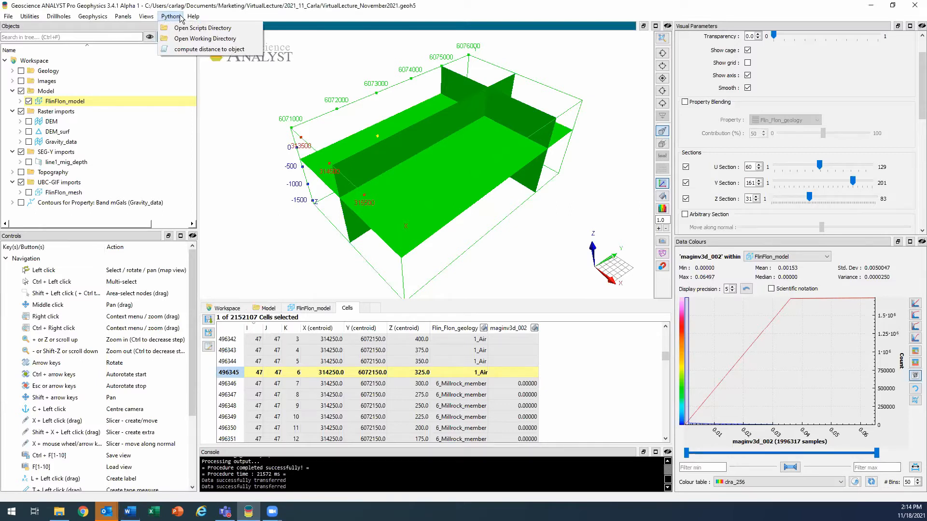
{"action": "left_click", "coordinate": [248, 49]}
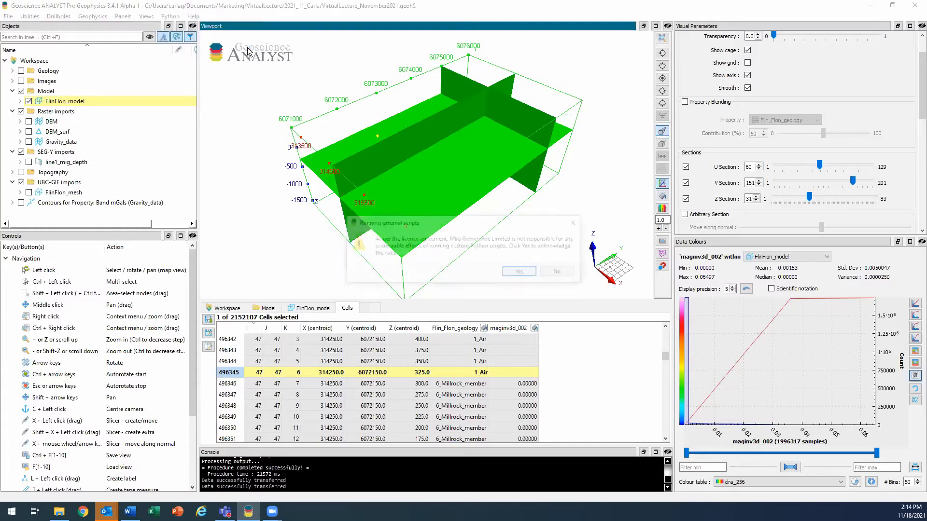
{"action": "left_click", "coordinate": [517, 277]}
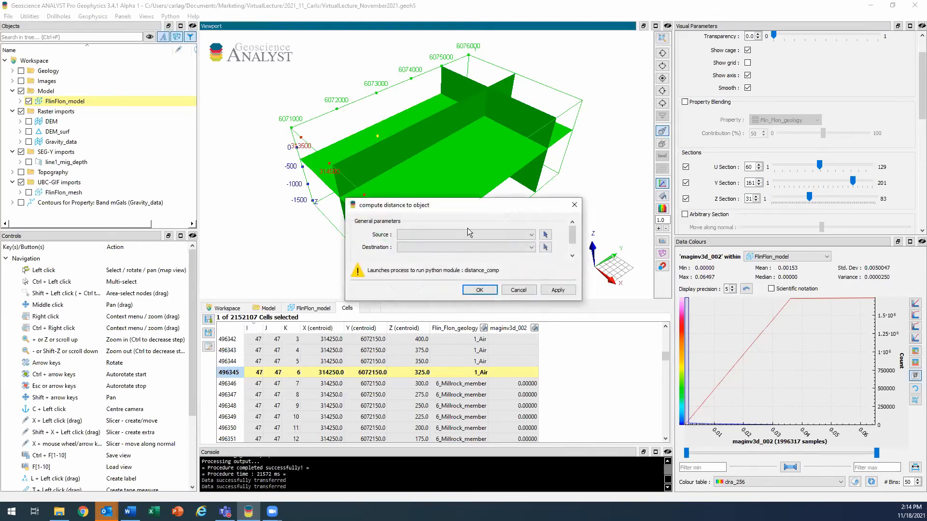
{"action": "left_click", "coordinate": [12, 71]}
{"action": "left_click", "coordinate": [21, 71]}
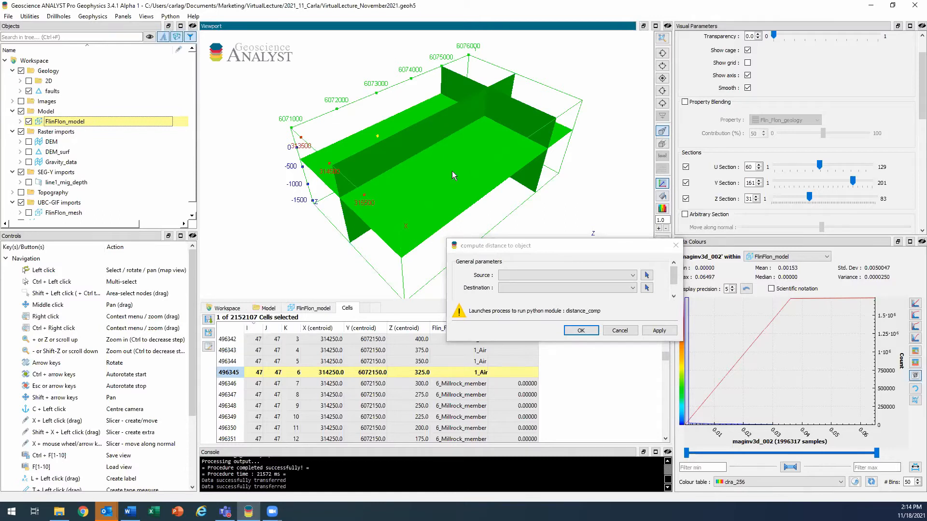
Run the distance computation with the faults surface as source and FlinFlon_model as destination, and dismiss the finished command window
{"action": "left_click_drag", "start_coordinate": [459, 176], "coordinate": [506, 137]}
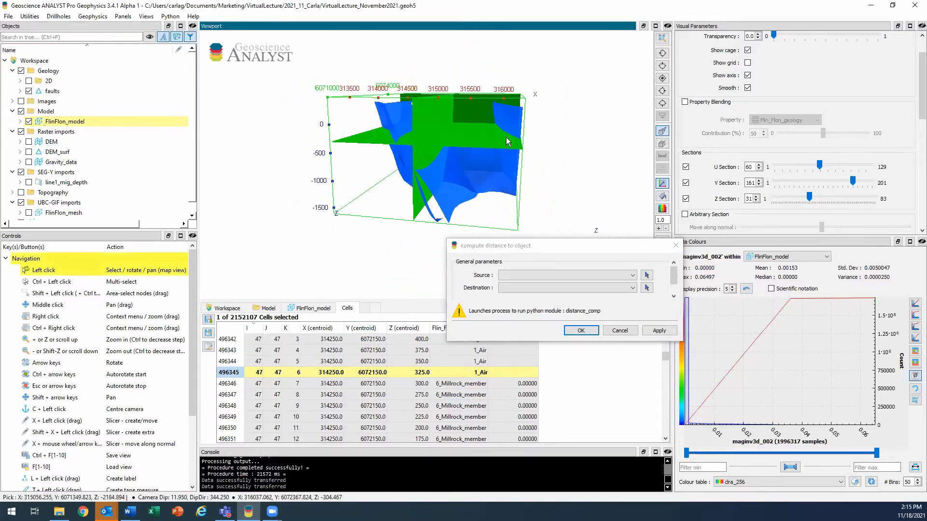
{"action": "scroll", "coordinate": [506, 137], "scroll_direction": "up", "scroll_amount": 3}
{"action": "left_click_drag", "start_coordinate": [549, 99], "coordinate": [501, 109]}
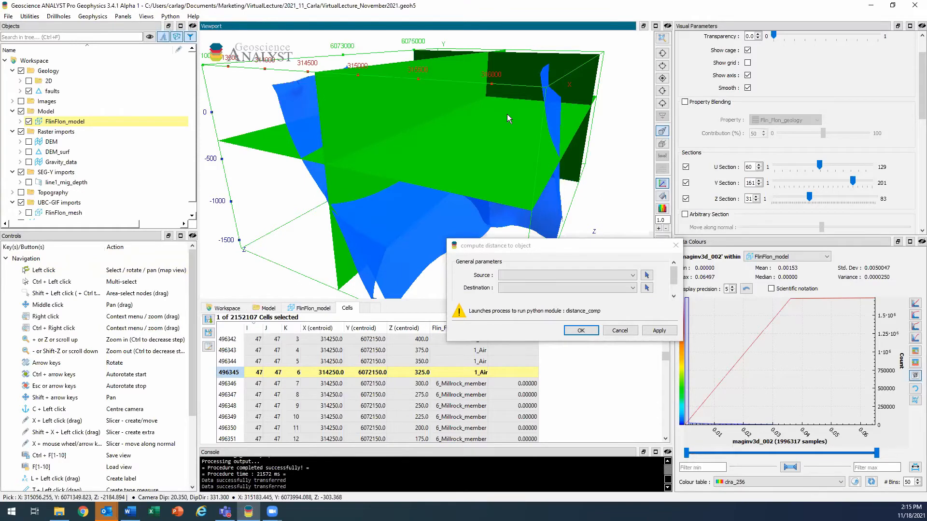
{"action": "scroll", "coordinate": [500, 142], "scroll_direction": "down", "scroll_amount": 2}
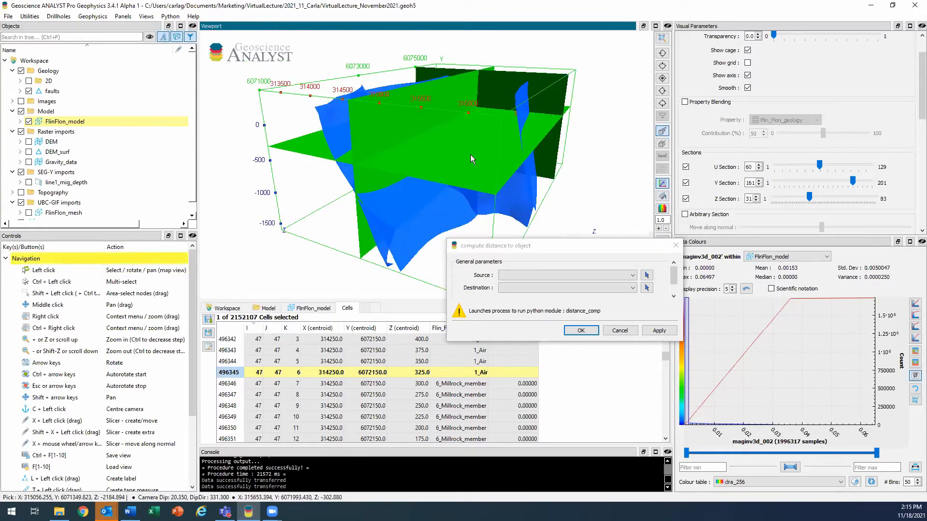
{"action": "left_click", "coordinate": [646, 275]}
{"action": "left_click", "coordinate": [412, 220]}
{"action": "left_click", "coordinate": [647, 287]}
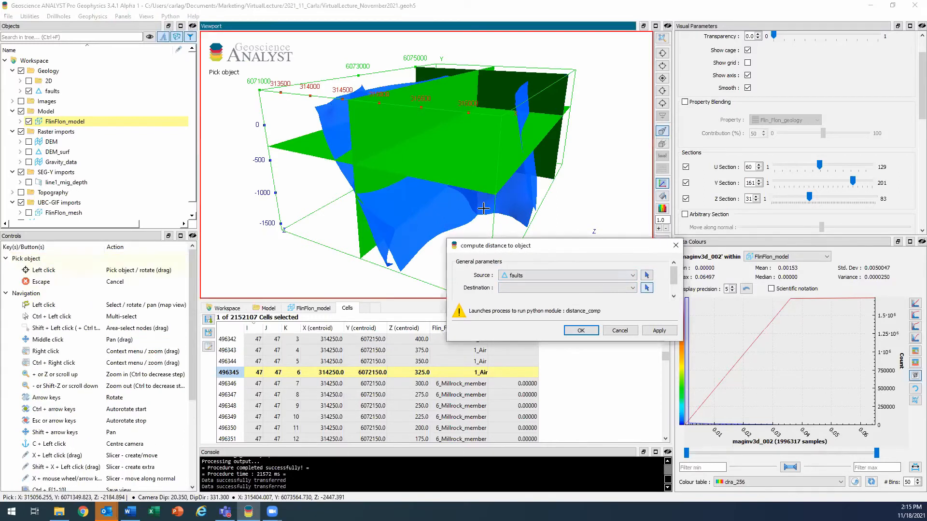
{"action": "left_click", "coordinate": [483, 209]}
{"action": "left_click", "coordinate": [660, 331]}
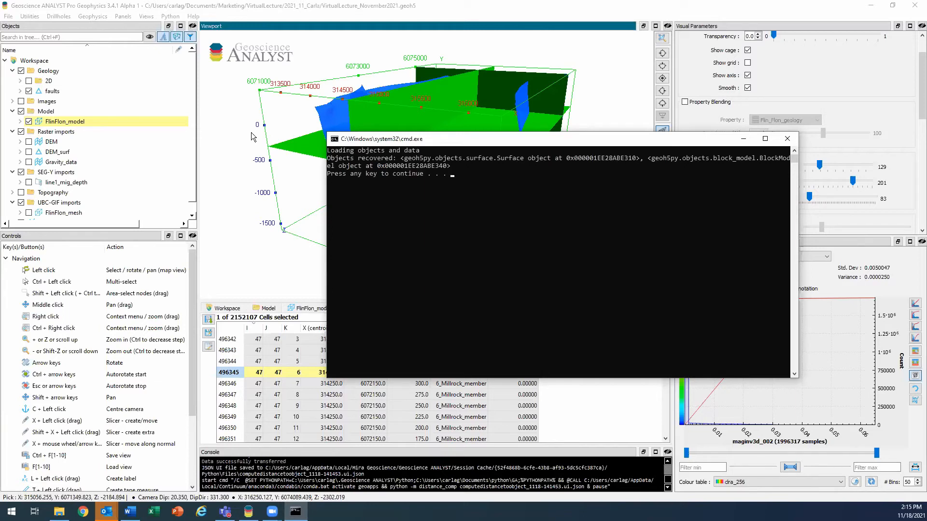
{"action": "key", "text": "Return"}
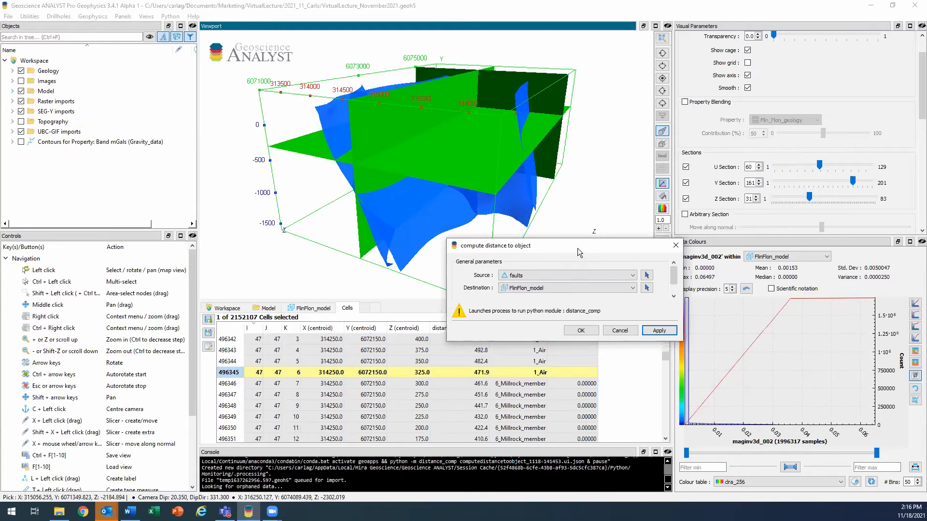
Colour FlinFlon_model by distance_to_faults and inspect the sections around the fault surfaces
{"action": "left_click_drag", "start_coordinate": [577, 248], "coordinate": [759, 259]}
{"action": "left_click", "coordinate": [485, 329]}
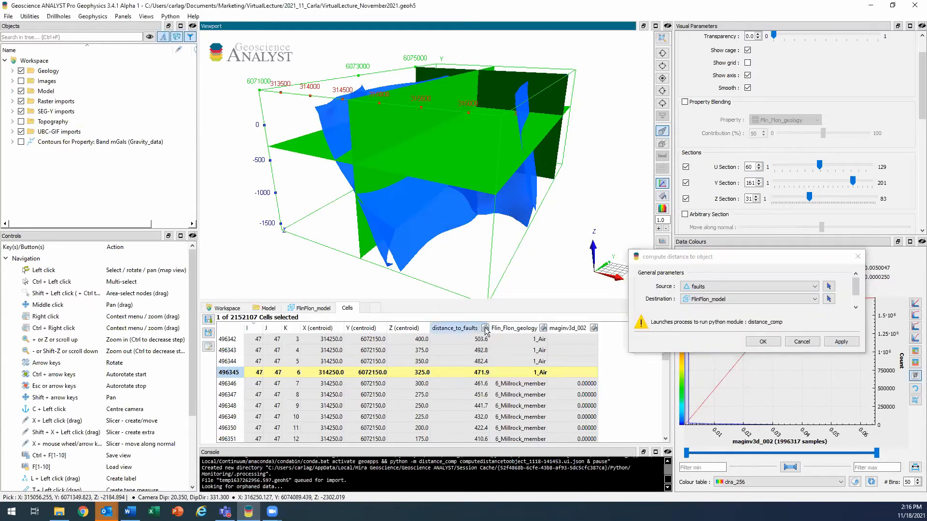
{"action": "left_click_drag", "start_coordinate": [370, 128], "coordinate": [421, 182]}
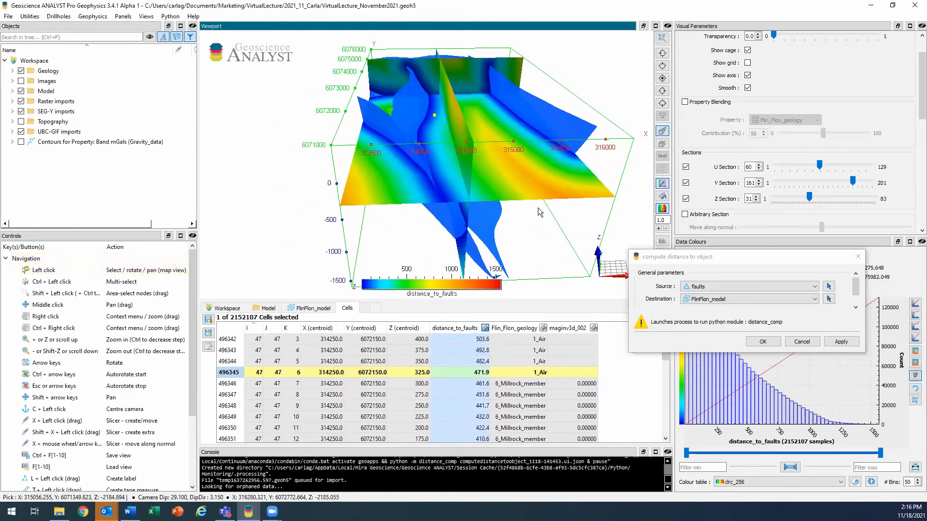
{"action": "left_click_drag", "start_coordinate": [556, 229], "coordinate": [497, 240]}
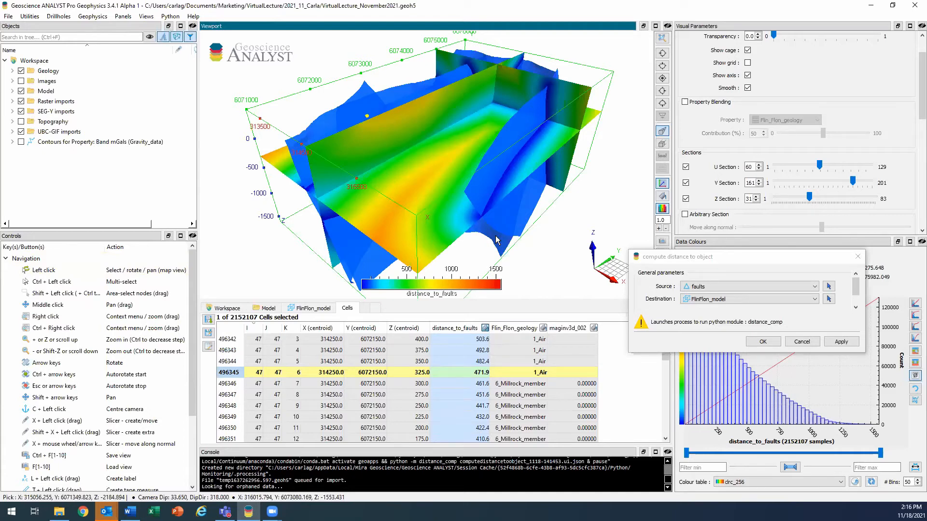
Open the preferences and copy the directory path added to the Python path
{"action": "left_click", "coordinate": [8, 16]}
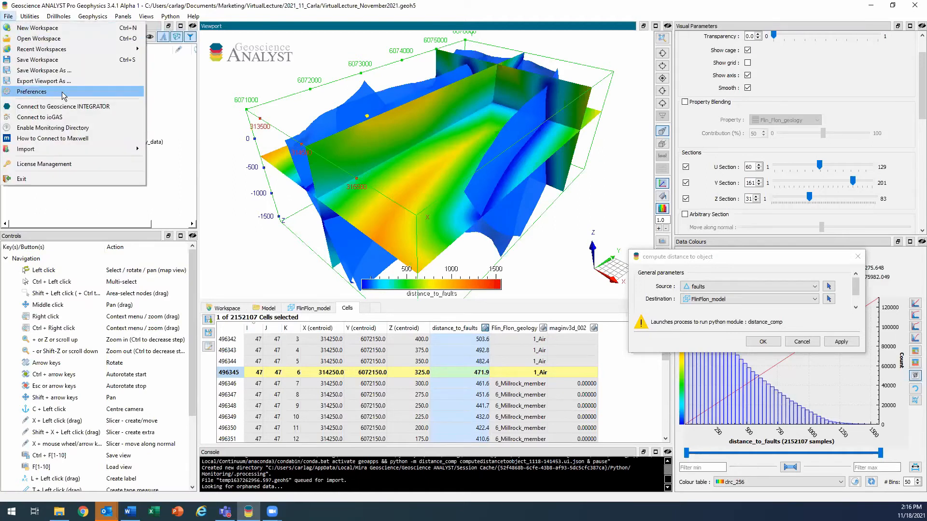
{"action": "left_click", "coordinate": [65, 93]}
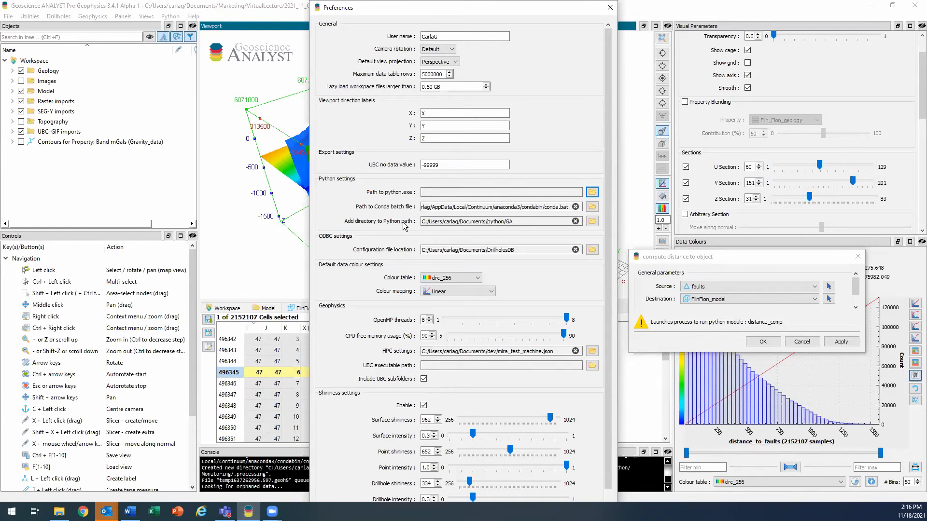
{"action": "triple_click", "coordinate": [524, 226]}
{"action": "key", "text": "ctrl+c"}
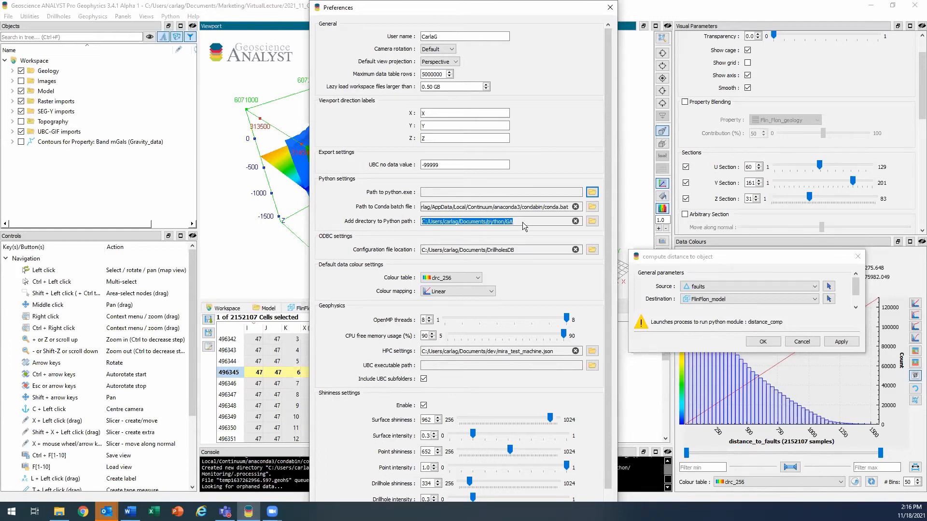
Switch to File Explorer, view the copied directory containing distance_comp.py, and close both the folder and the preferences
{"action": "left_click", "coordinate": [59, 512]}
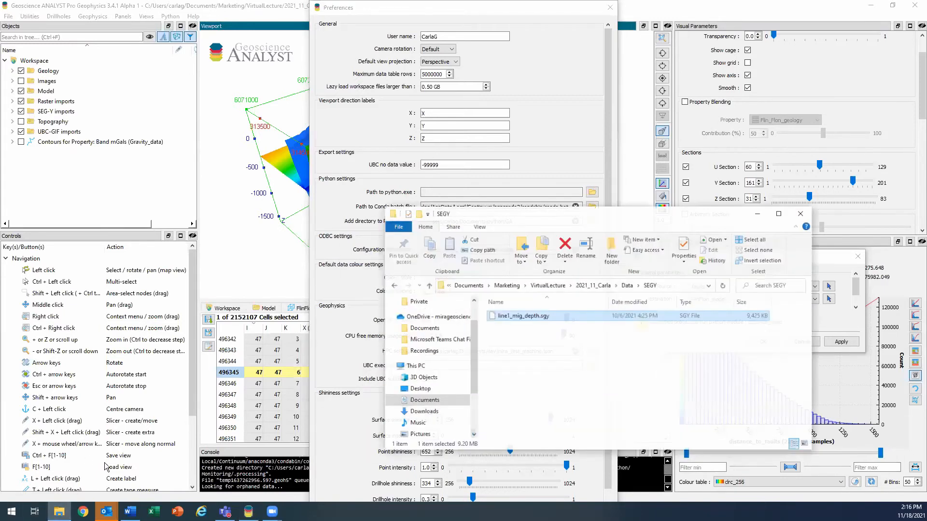
{"action": "left_click", "coordinate": [693, 280]}
{"action": "key", "text": "ctrl+v"}
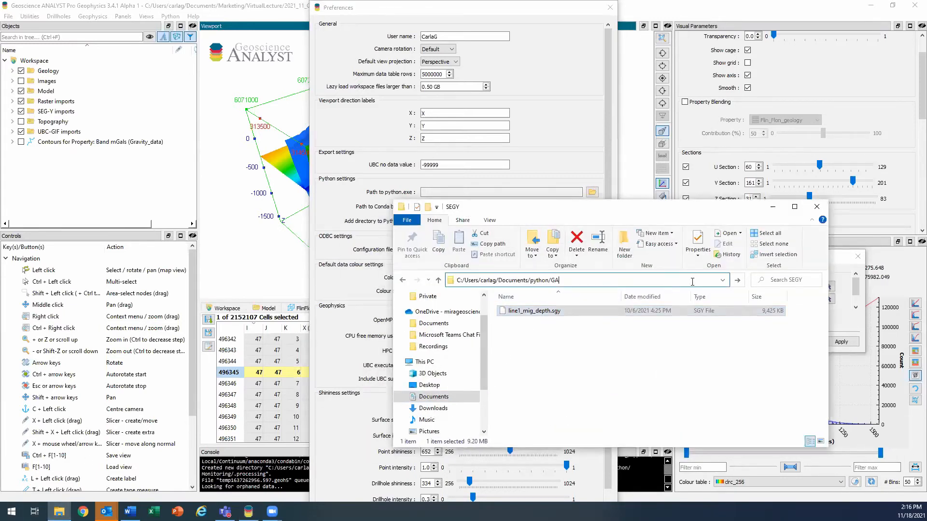
{"action": "key", "text": "Return"}
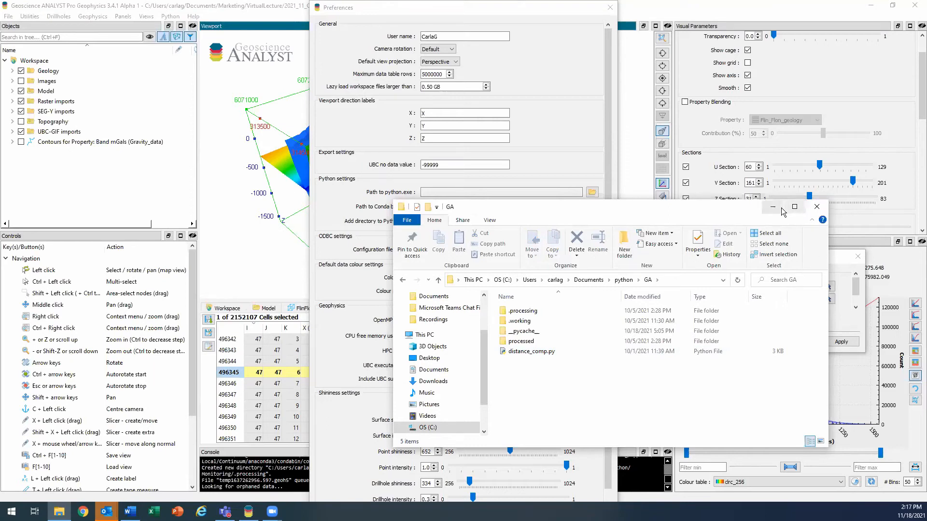
{"action": "left_click", "coordinate": [807, 210]}
{"action": "left_click", "coordinate": [613, 8]}
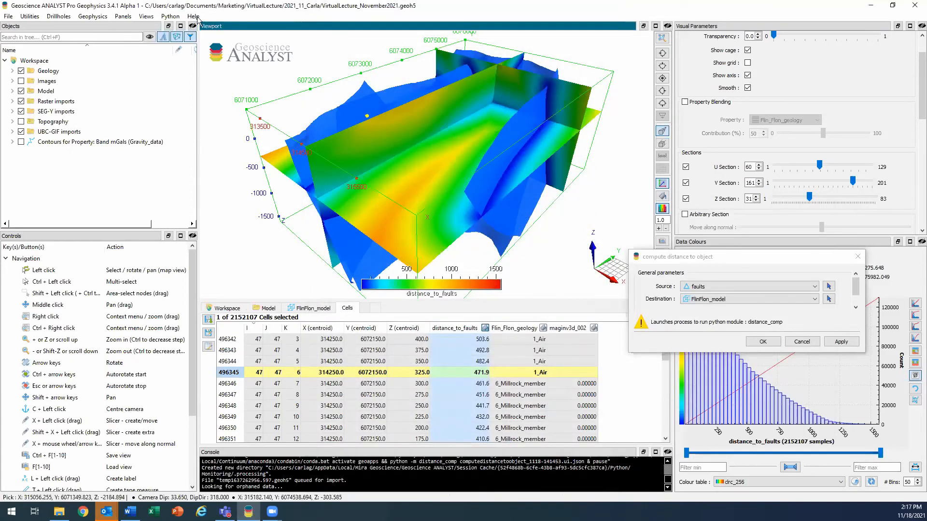
Open distance_comp.ui.json from the Python scripts directory in PyCharm, staying in LightEdit, and minimize the folder window
{"action": "left_click", "coordinate": [171, 16]}
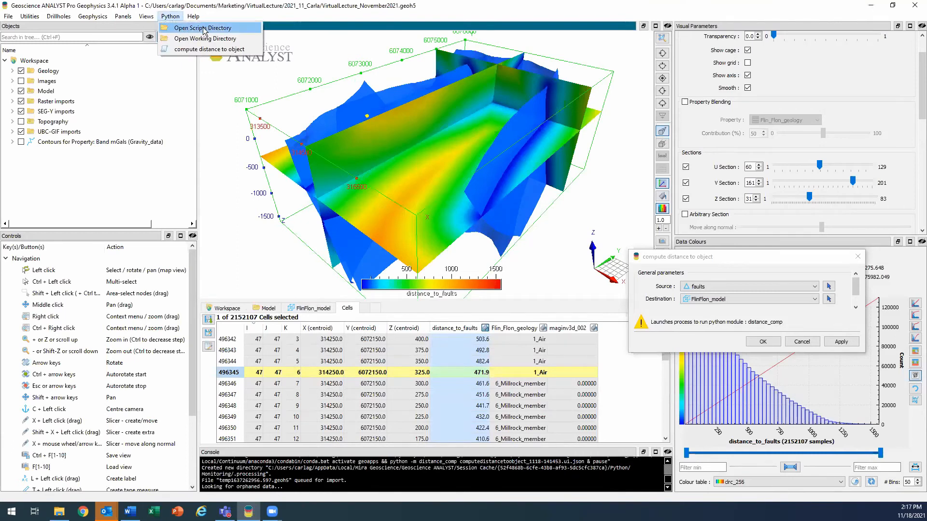
{"action": "left_click", "coordinate": [239, 30]}
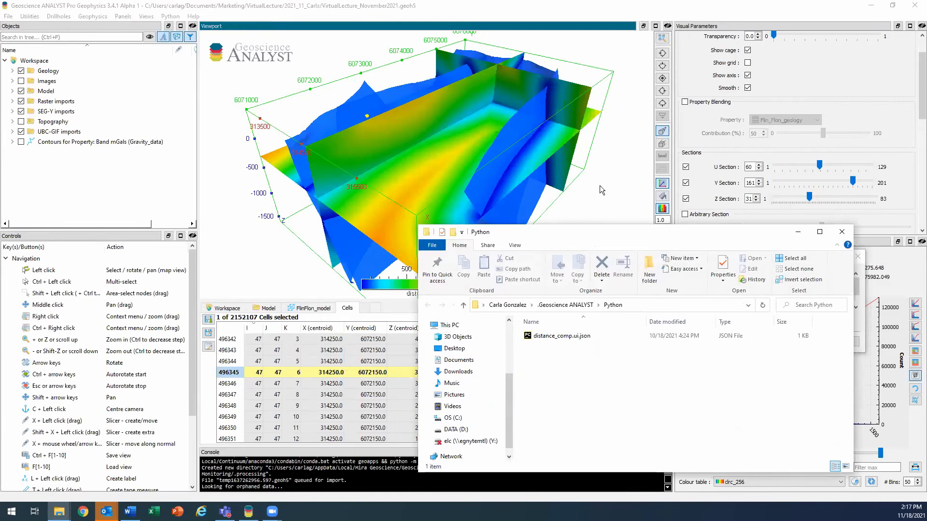
{"action": "left_click_drag", "start_coordinate": [607, 240], "coordinate": [544, 179]}
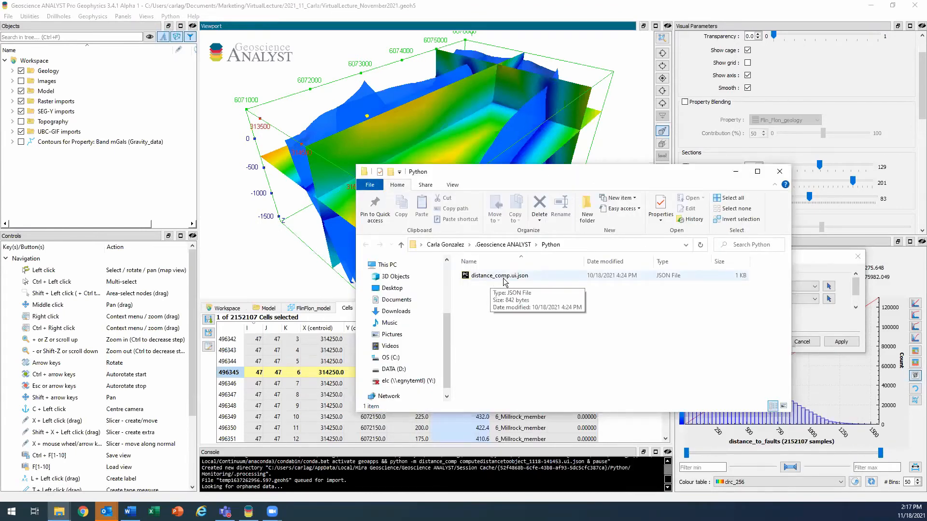
{"action": "left_click", "coordinate": [524, 279]}
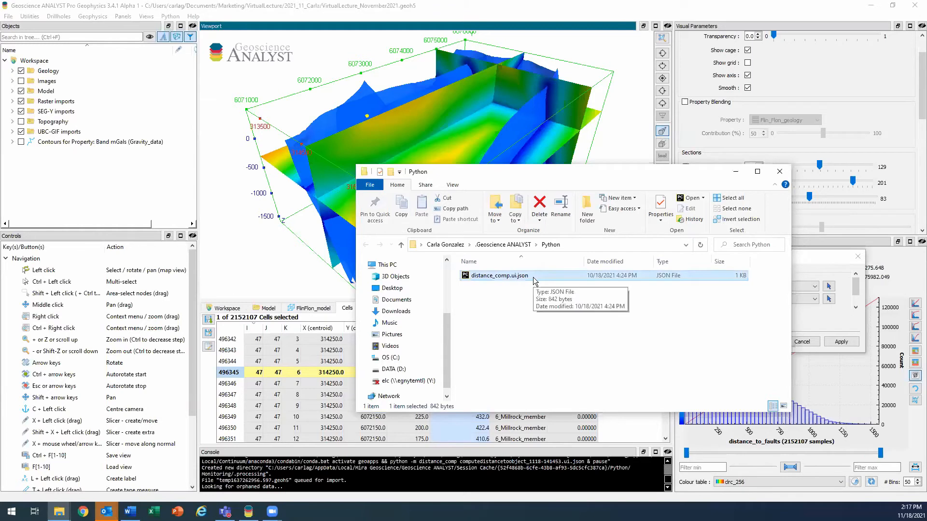
{"action": "right_click", "coordinate": [533, 279]}
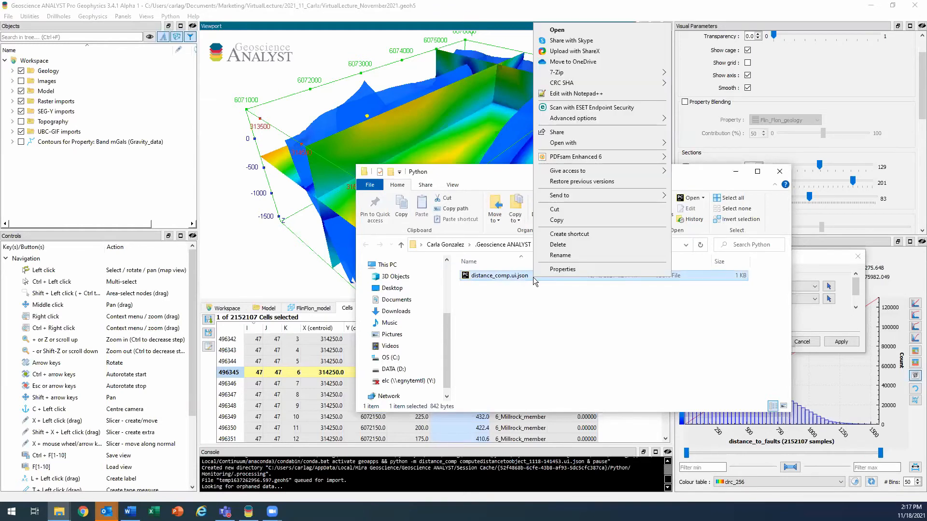
{"action": "mouse_move", "coordinate": [618, 143]}
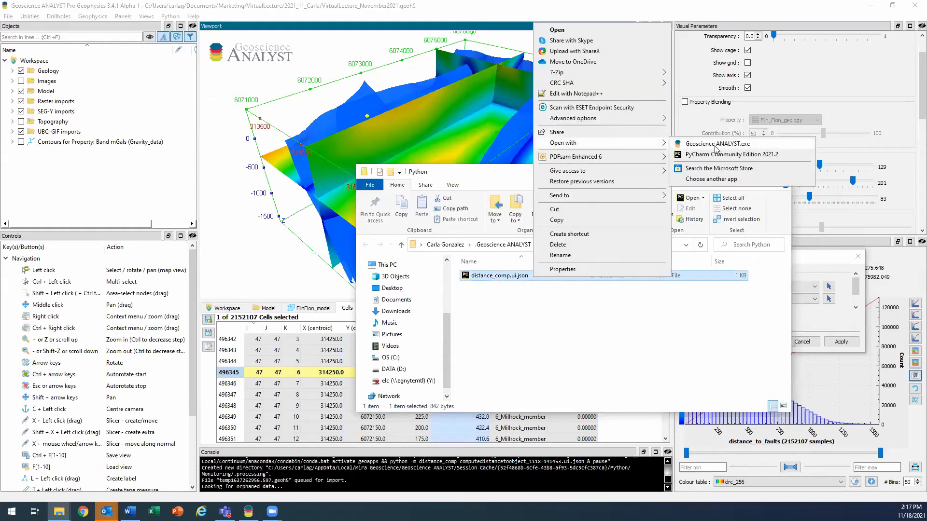
{"action": "left_click", "coordinate": [730, 154]}
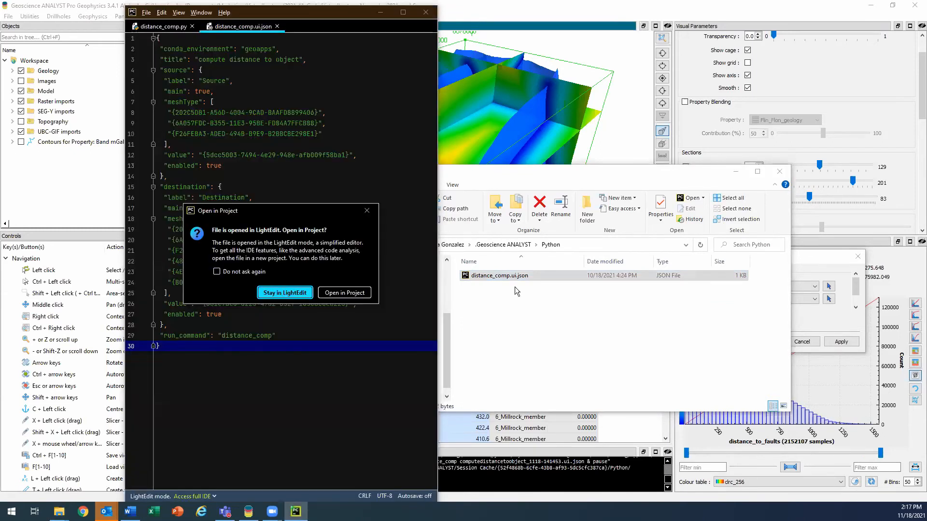
{"action": "left_click", "coordinate": [279, 296]}
{"action": "left_click", "coordinate": [736, 173]}
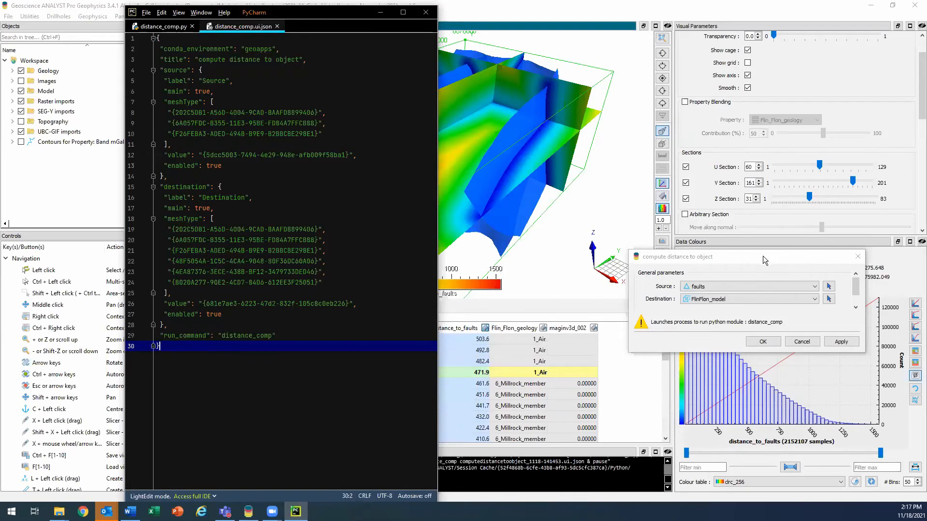
Place the compute distance to object dialog beside the JSON code and highlight the run_command line for comparison
{"action": "left_click_drag", "start_coordinate": [758, 258], "coordinate": [611, 225]}
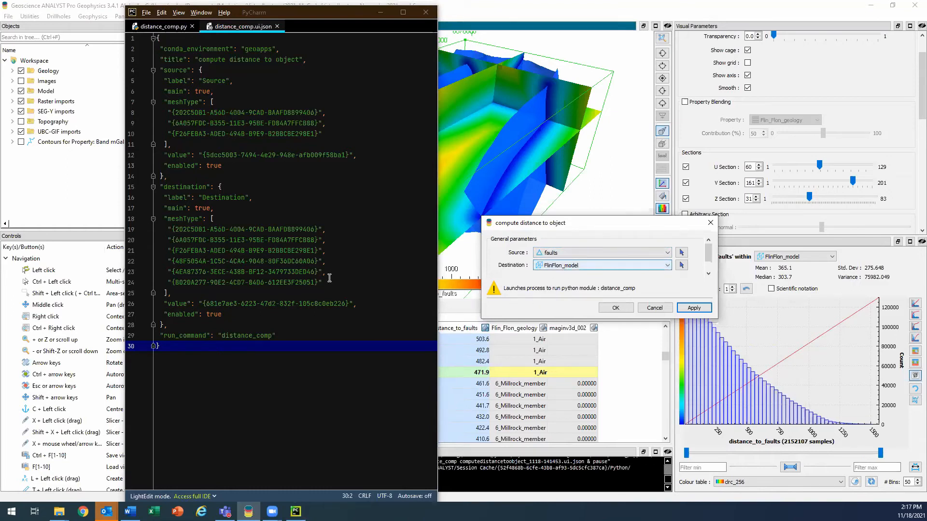
{"action": "left_click_drag", "start_coordinate": [277, 336], "coordinate": [160, 336]}
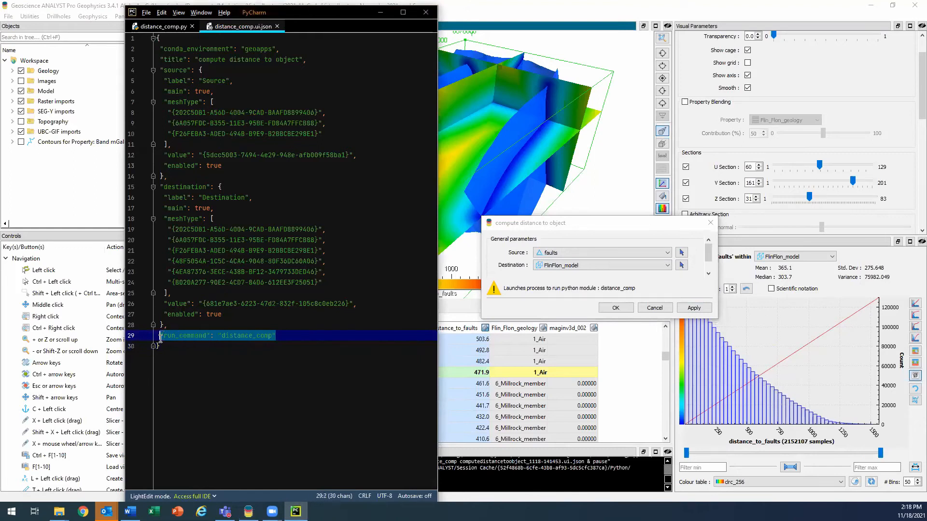
{"action": "left_click", "coordinate": [298, 333]}
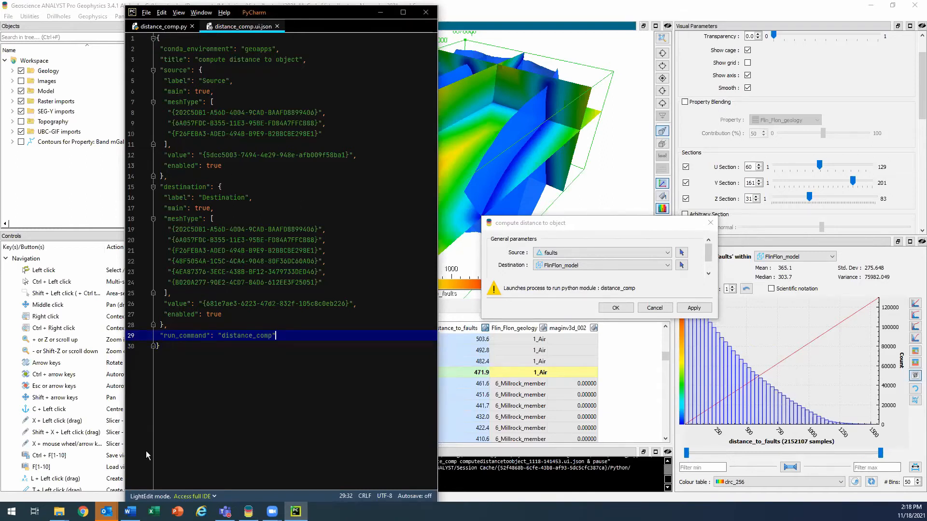
Switch to Chrome, search for "geoh5py read the docs" and open the geoh5py documentation site
{"action": "left_click", "coordinate": [83, 512]}
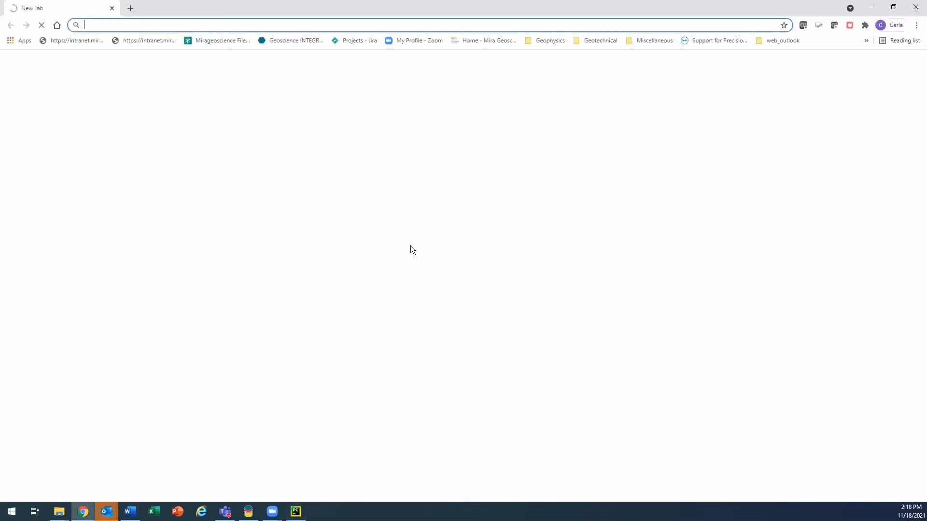
{"action": "type", "text": "geoh5"}
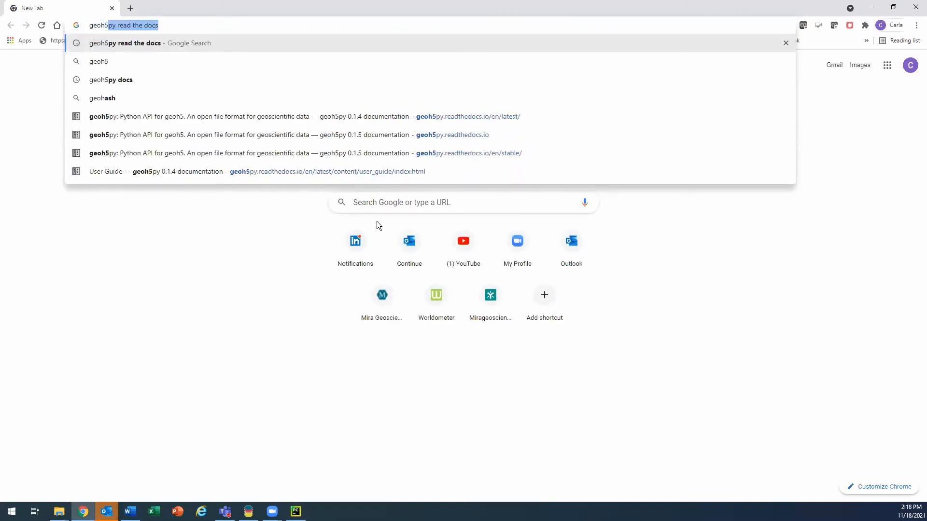
{"action": "type", "text": "py read the do"}
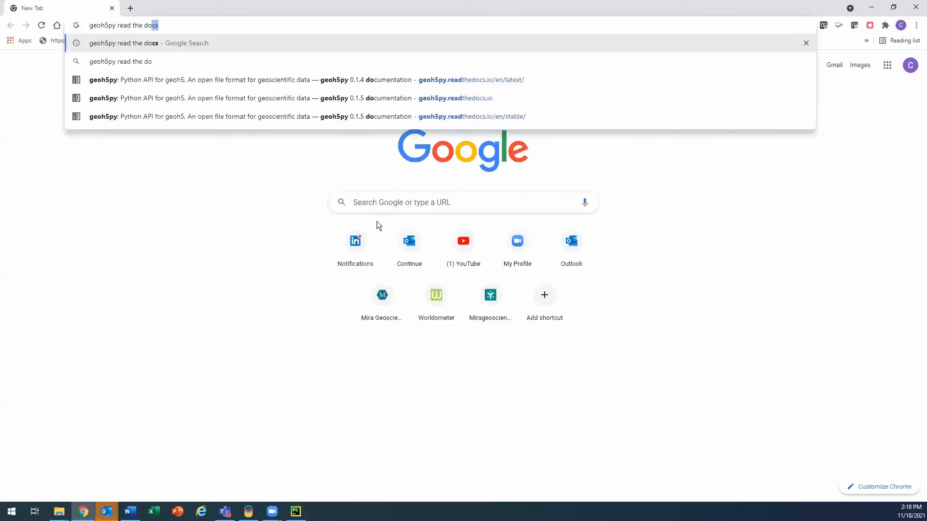
{"action": "key", "text": "Return"}
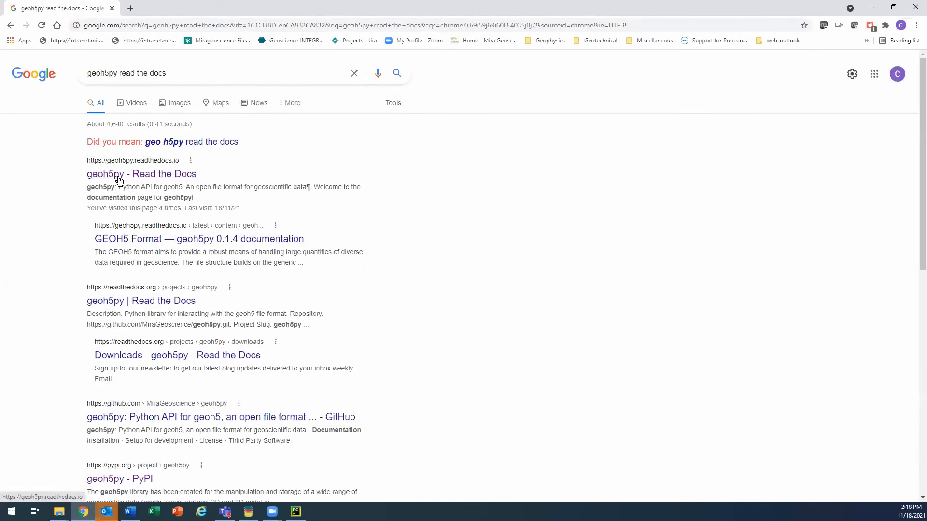
{"action": "left_click", "coordinate": [160, 177]}
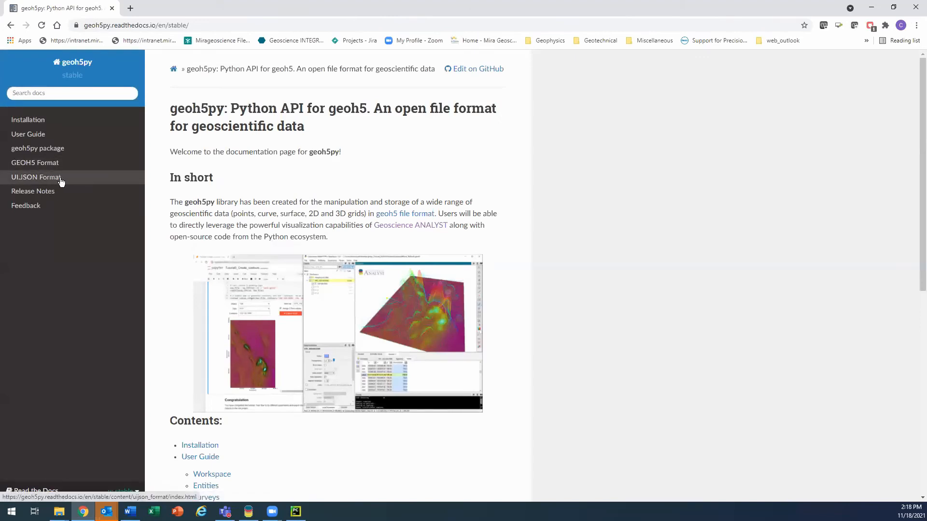
Open the UI.JSON Format page of the documentation and read the About, Input Objects and Object Members sections
{"action": "left_click", "coordinate": [61, 178]}
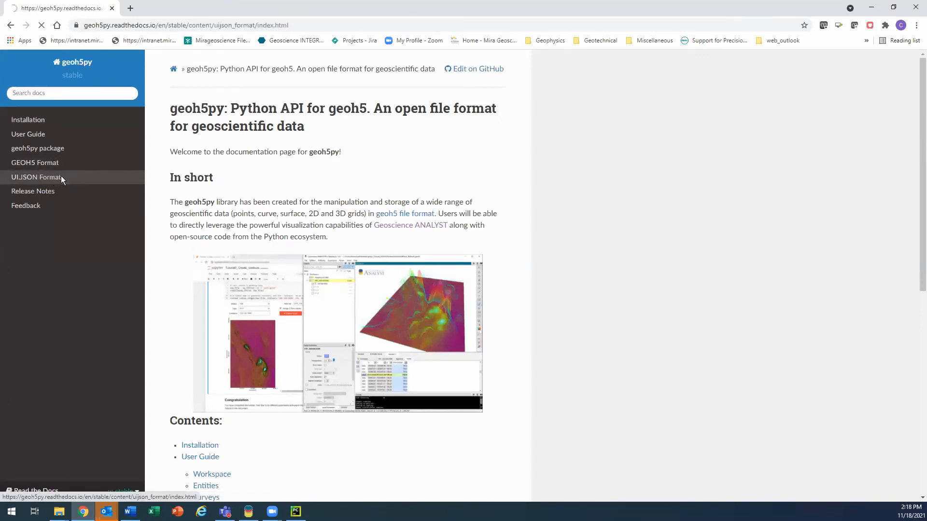
{"action": "scroll", "coordinate": [560, 231], "scroll_direction": "down", "scroll_amount": 1}
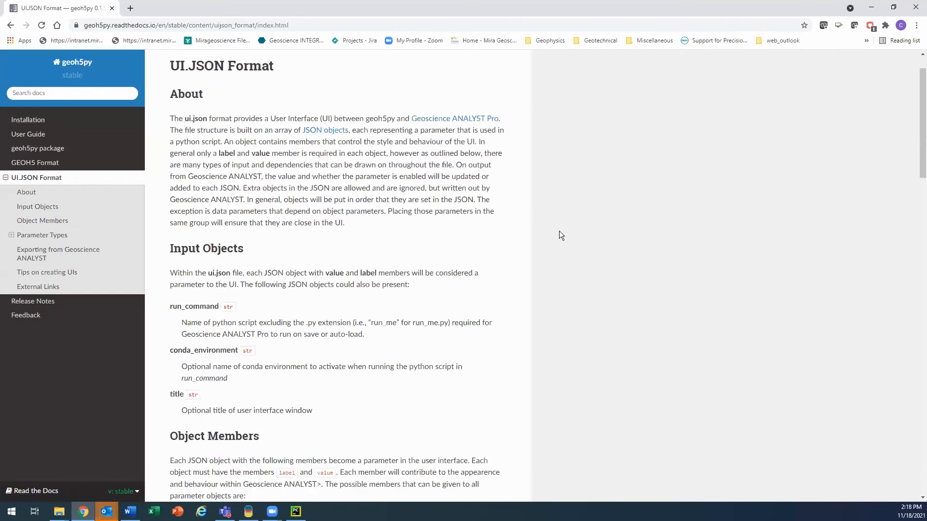
{"action": "scroll", "coordinate": [567, 253], "scroll_direction": "down", "scroll_amount": 1}
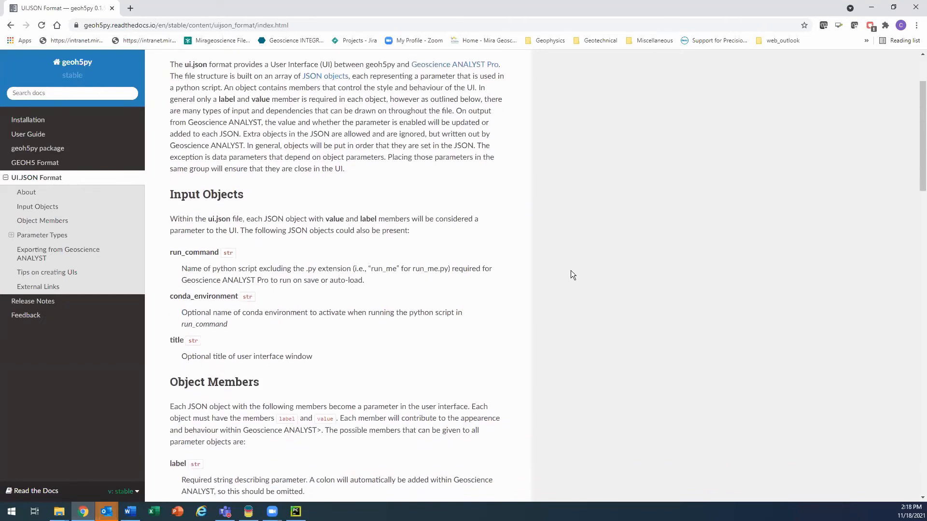
Minimize the browser and PyCharm to return to Geoscience ANALYST, and show the compute distance to object entry among its Python commands
{"action": "scroll", "coordinate": [571, 271], "scroll_direction": "up", "scroll_amount": 3}
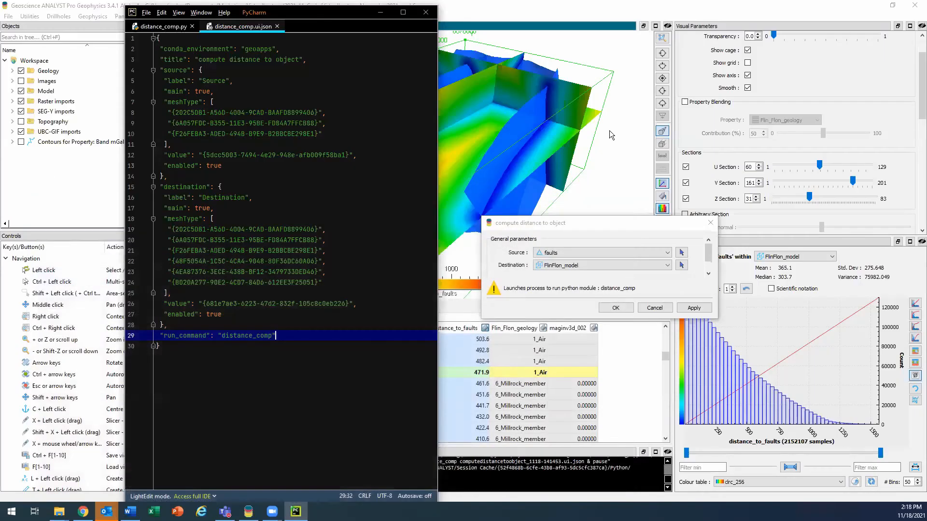
{"action": "left_click", "coordinate": [871, 8]}
{"action": "left_click", "coordinate": [383, 12]}
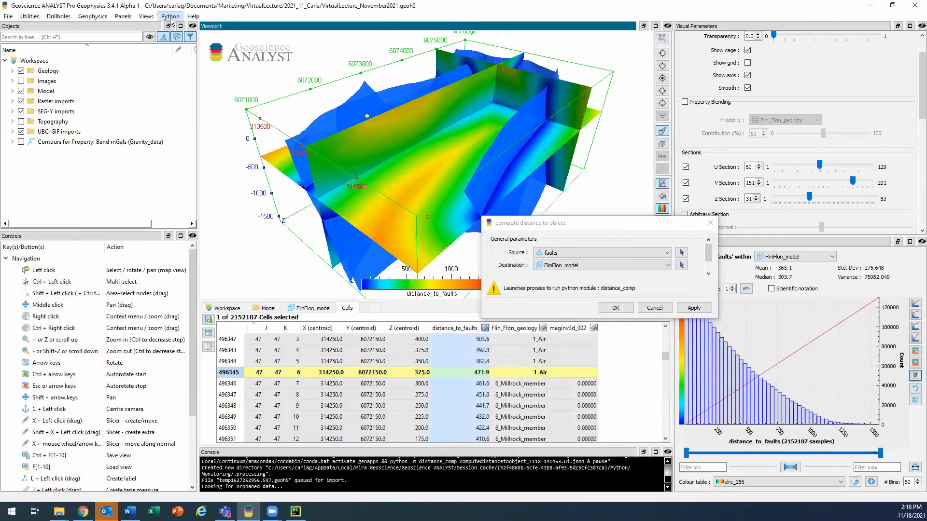
{"action": "left_click", "coordinate": [169, 16]}
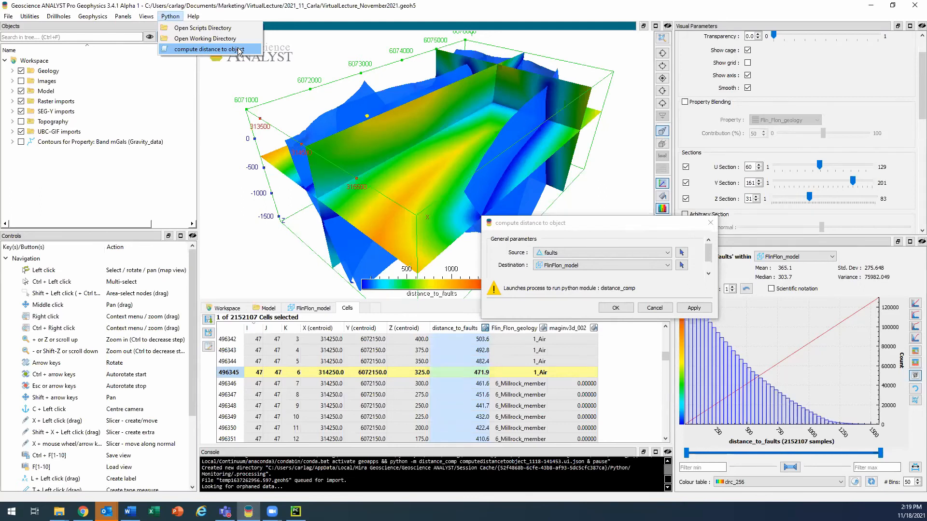
{"action": "left_click", "coordinate": [372, 12]}
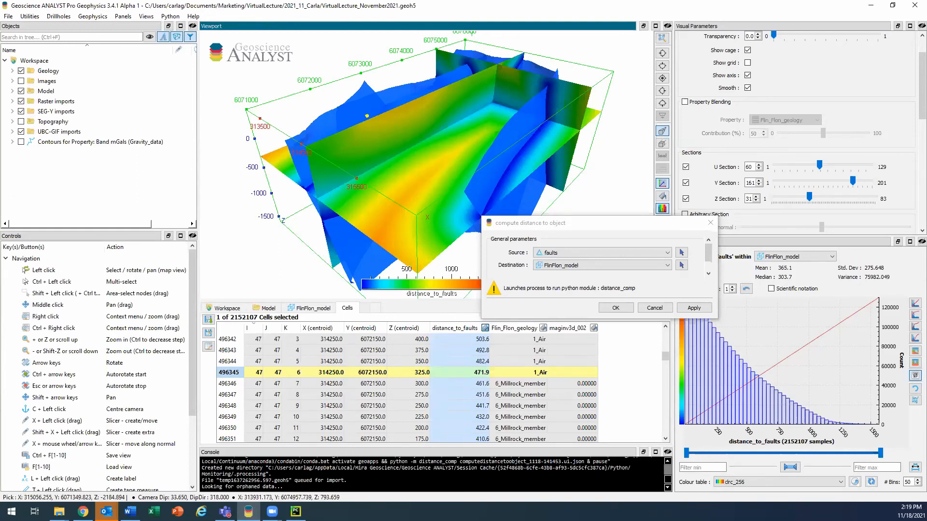
Expand the Images folder, display only the outro image in the viewport and close the compute distance to object dialog
{"action": "left_click", "coordinate": [12, 81]}
{"action": "right_click", "coordinate": [48, 102]}
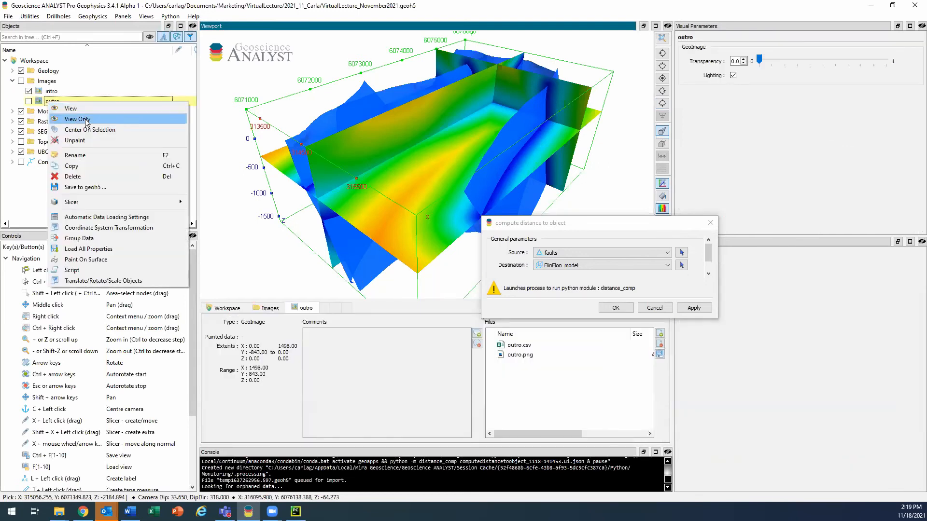
{"action": "left_click", "coordinate": [87, 120]}
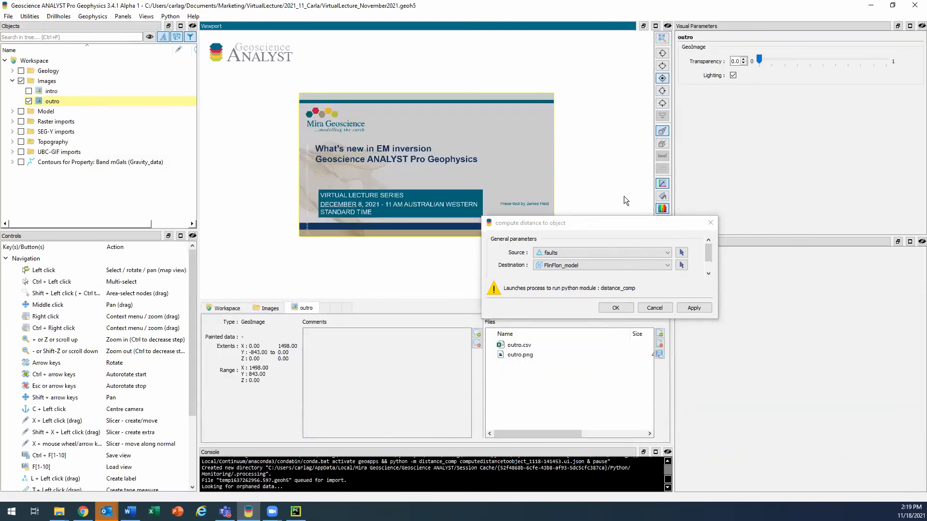
{"action": "left_click", "coordinate": [709, 222]}
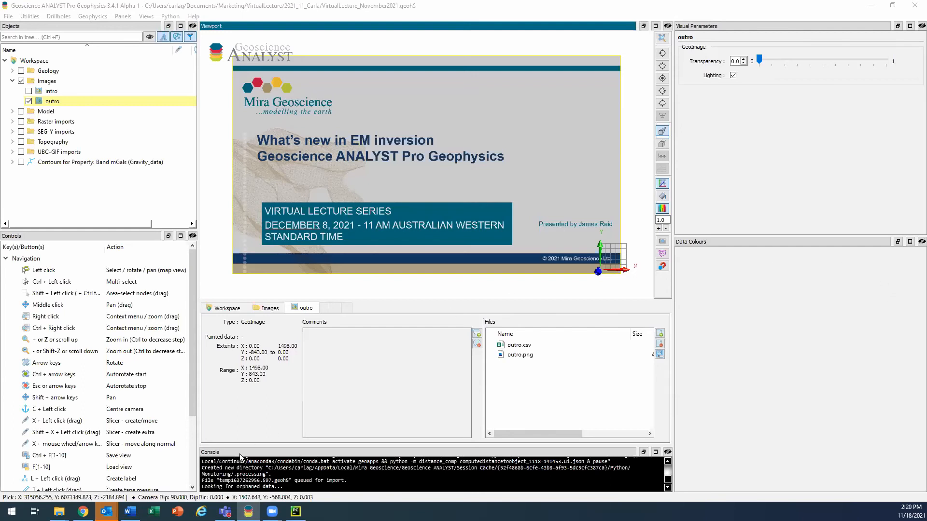
Open distance_comp.py from the GA folder in PyCharm Community Edition 2021.2, bring the editor to the front and reposition its window
{"action": "mouse_move", "coordinate": [59, 512]}
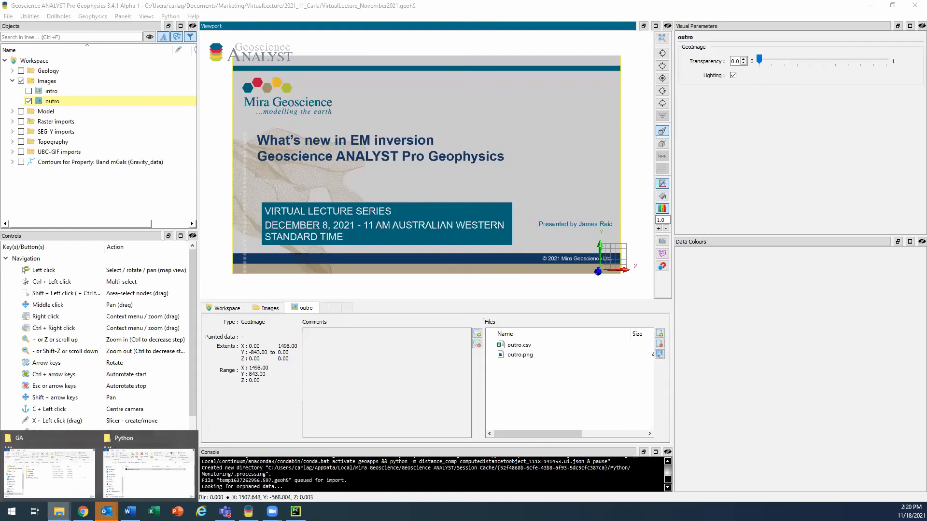
{"action": "left_click", "coordinate": [58, 478]}
{"action": "left_click", "coordinate": [549, 350]}
{"action": "right_click", "coordinate": [550, 351]}
{"action": "mouse_move", "coordinate": [592, 215]}
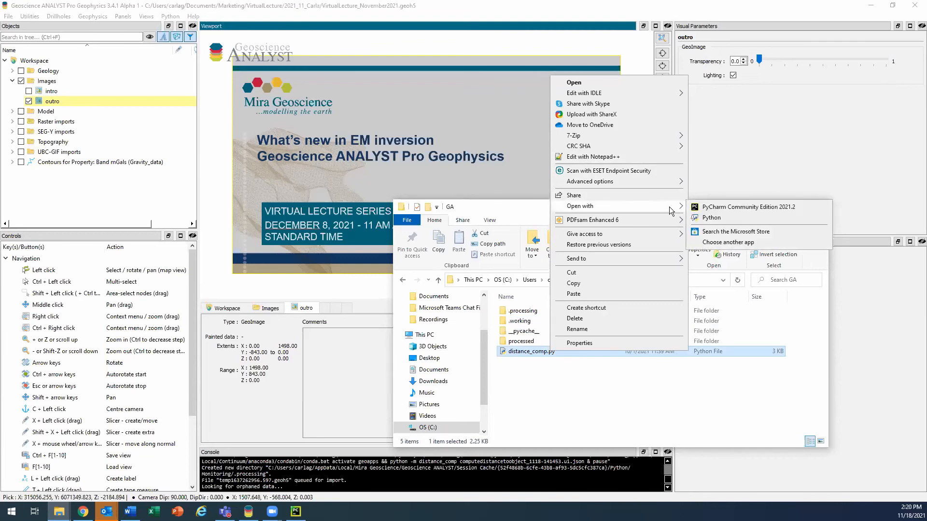
{"action": "left_click", "coordinate": [711, 208]}
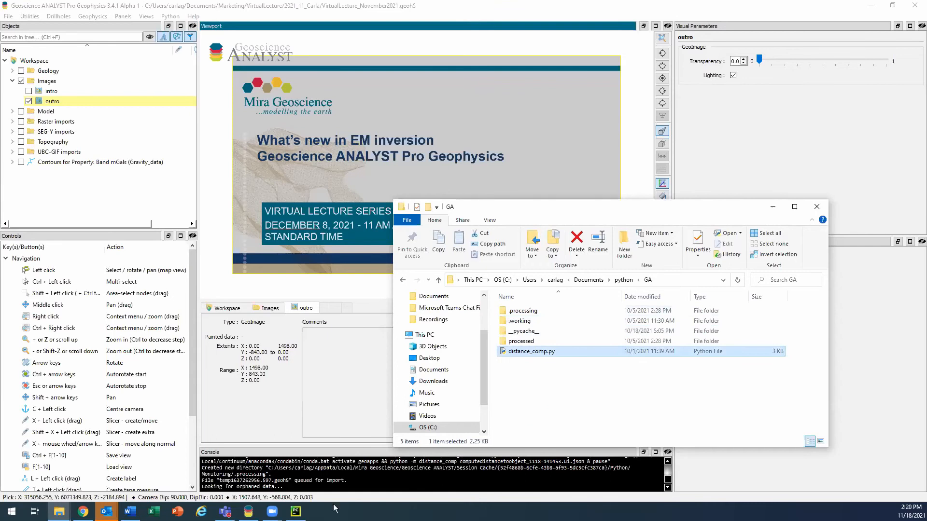
{"action": "mouse_move", "coordinate": [296, 512]}
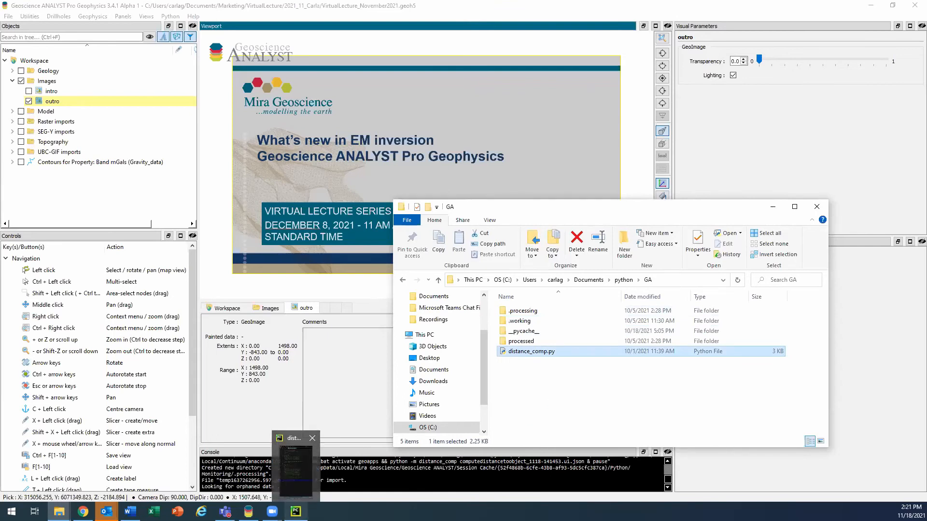
{"action": "left_click", "coordinate": [296, 512]}
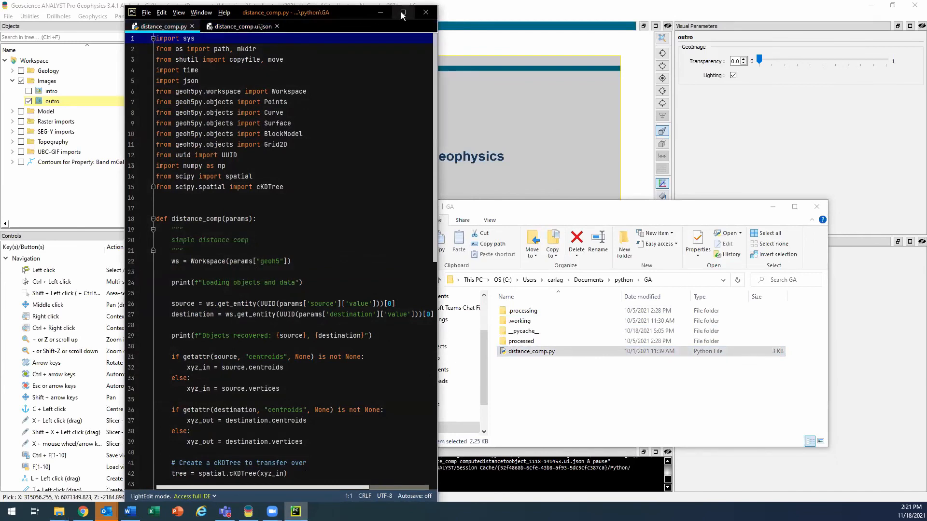
{"action": "left_click_drag", "start_coordinate": [327, 12], "coordinate": [454, 15]}
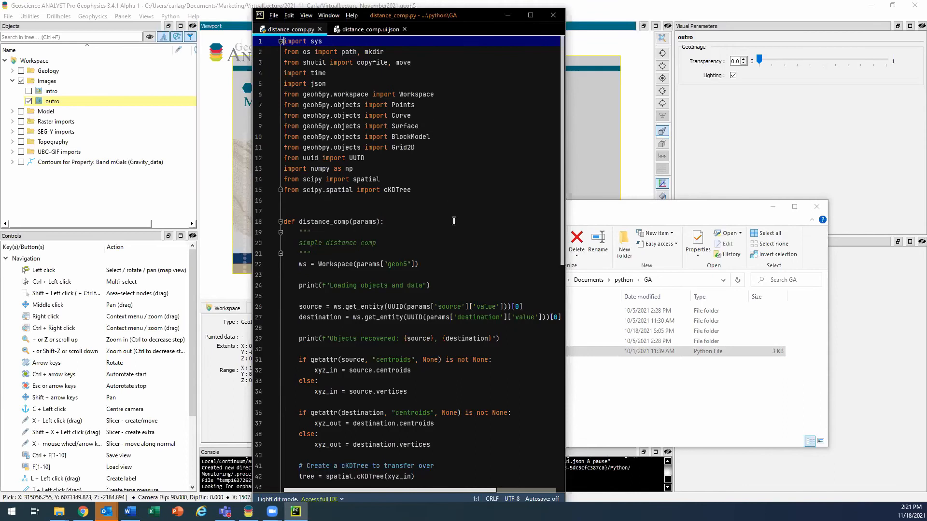
Read through distance_comp.py, highlighting the block that adds the distance data and calls live_link_output, and minimize the editor
{"action": "scroll", "coordinate": [454, 221], "scroll_direction": "down", "scroll_amount": 4}
{"action": "scroll", "coordinate": [454, 221], "scroll_direction": "down", "scroll_amount": 4}
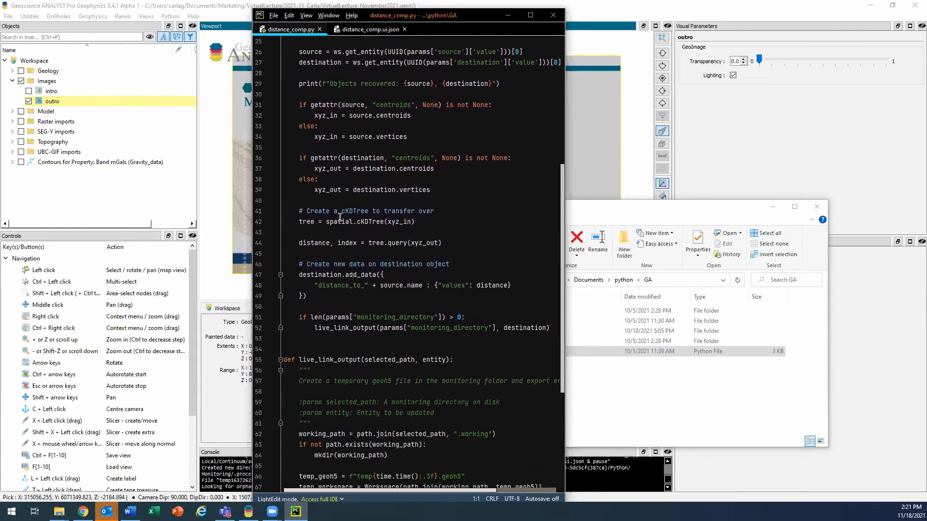
{"action": "left_click_drag", "start_coordinate": [296, 265], "coordinate": [553, 329]}
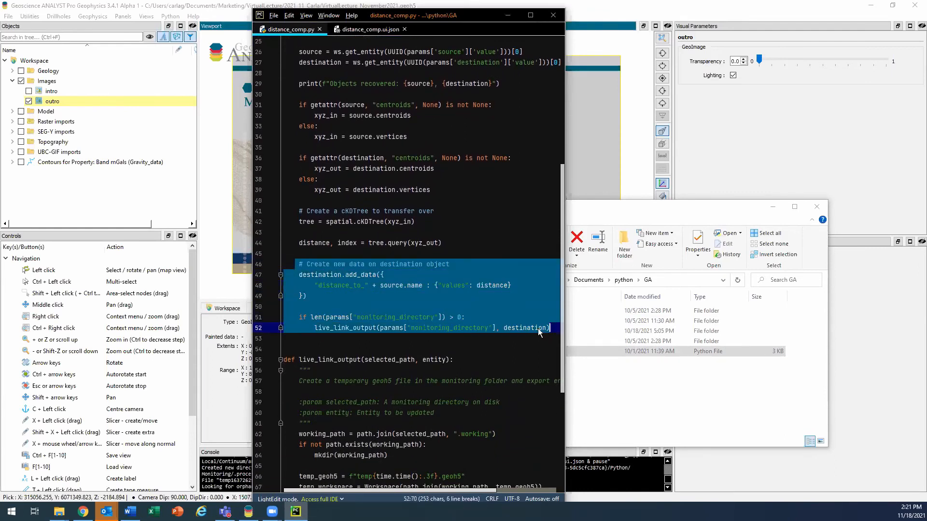
{"action": "left_click", "coordinate": [535, 329]}
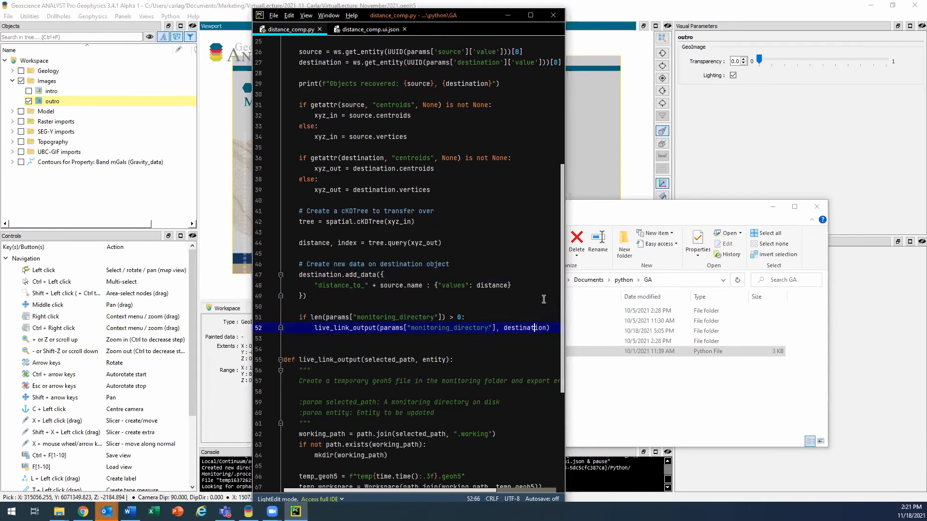
{"action": "scroll", "coordinate": [544, 299], "scroll_direction": "down", "scroll_amount": 3}
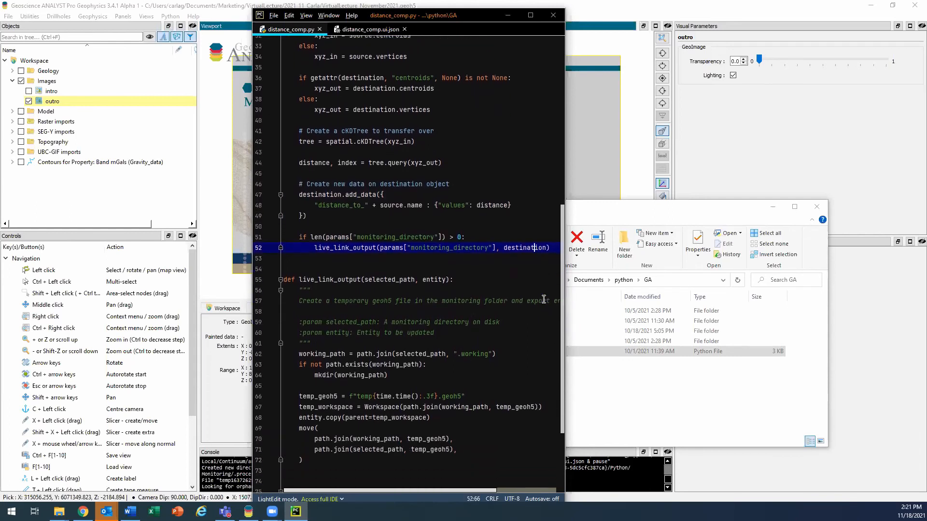
{"action": "scroll", "coordinate": [544, 299], "scroll_direction": "down", "scroll_amount": 2}
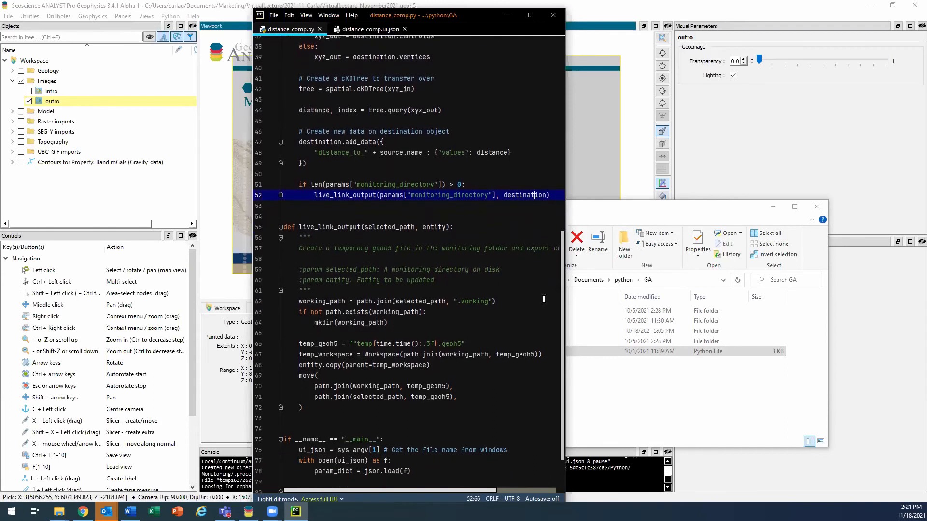
{"action": "scroll", "coordinate": [543, 299], "scroll_direction": "down", "scroll_amount": 1}
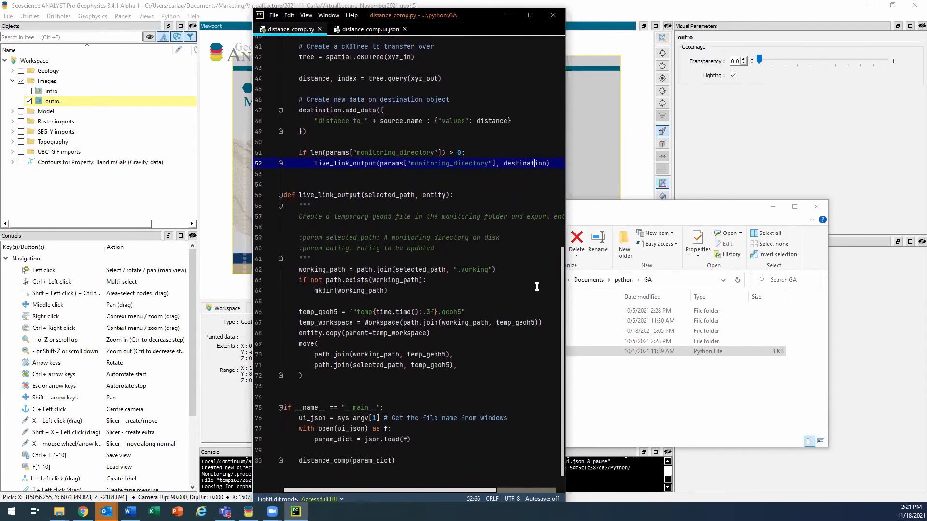
{"action": "scroll", "coordinate": [536, 287], "scroll_direction": "up", "scroll_amount": 1}
{"action": "scroll", "coordinate": [537, 288], "scroll_direction": "up", "scroll_amount": 3}
{"action": "scroll", "coordinate": [537, 287], "scroll_direction": "up", "scroll_amount": 6}
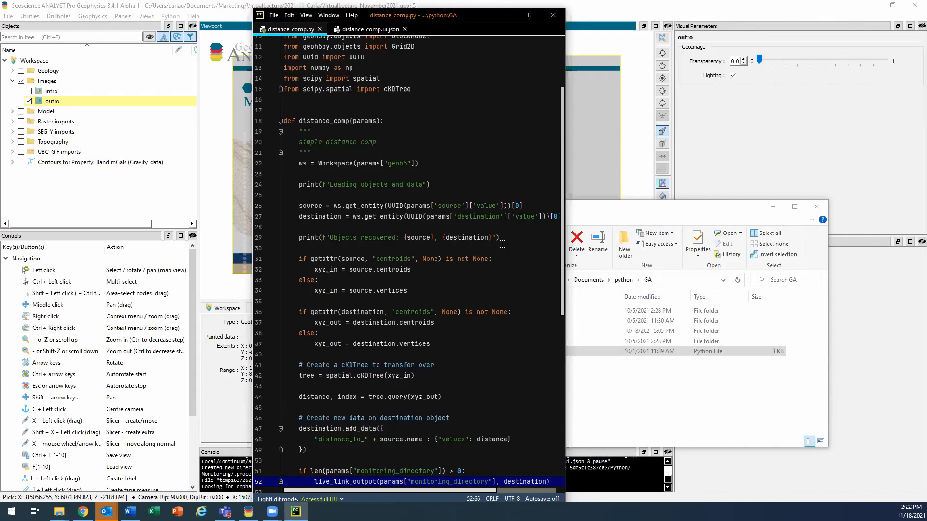
{"action": "left_click", "coordinate": [507, 19]}
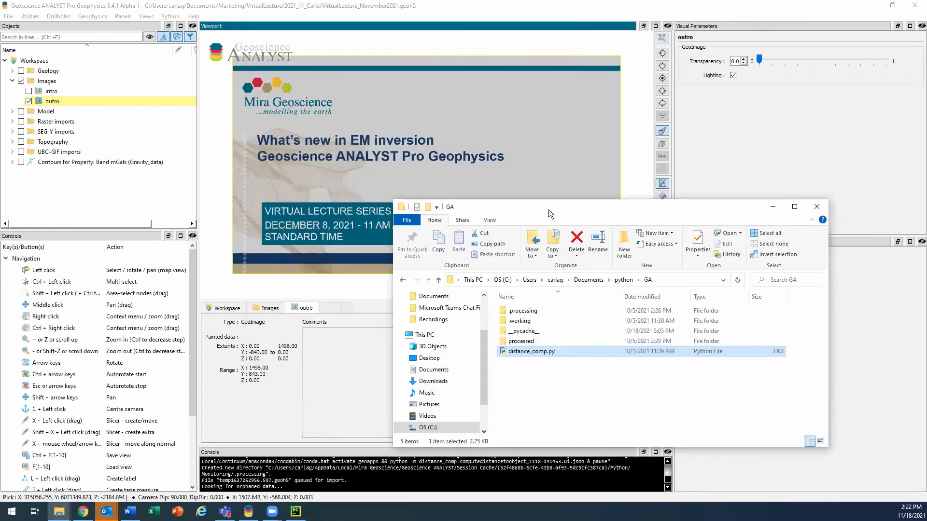
{"action": "left_click_drag", "start_coordinate": [549, 209], "coordinate": [558, 230]}
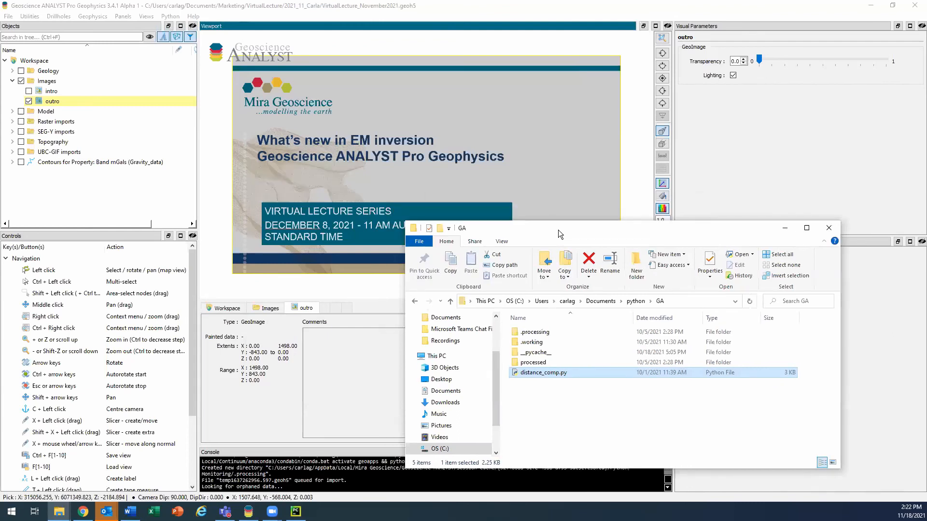